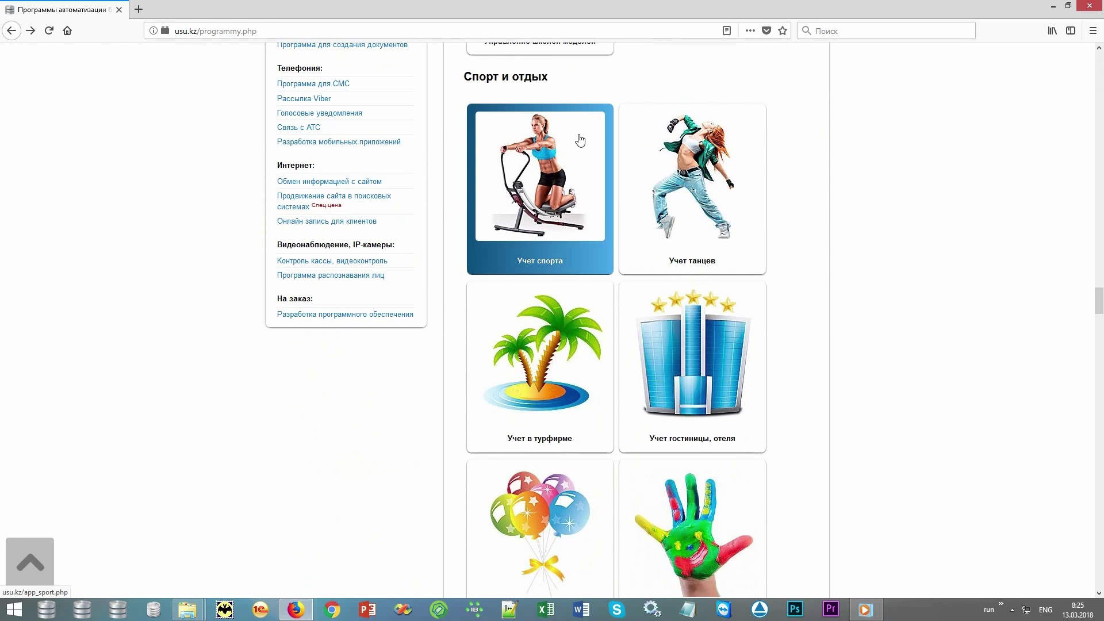
- Open the sports accounting program's page (Учет спорта) and look through its list of main features
left_click(580, 139)
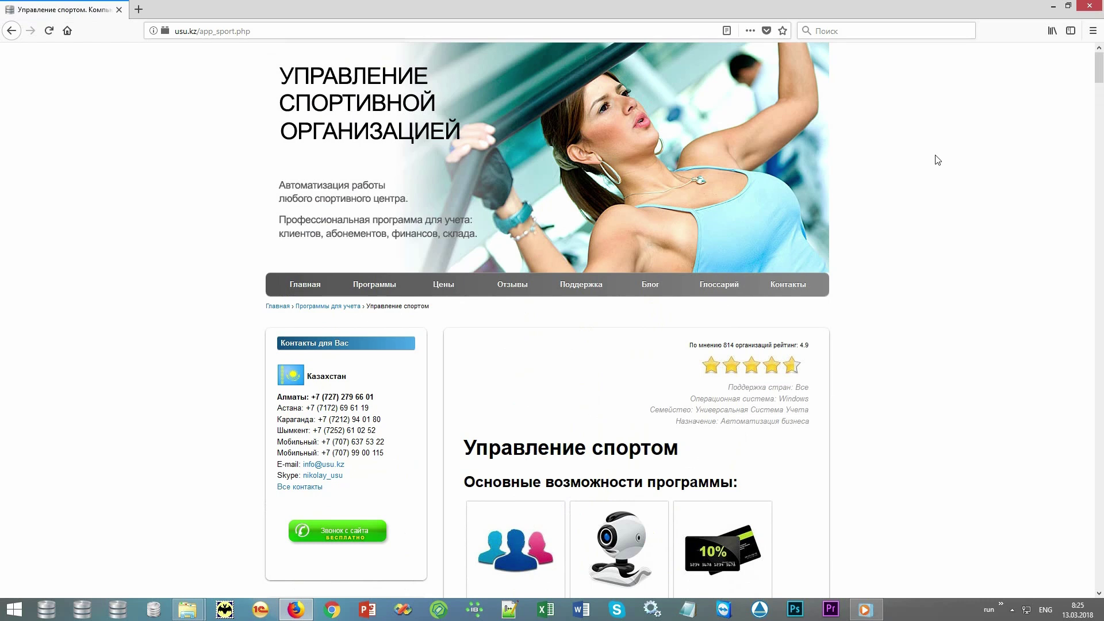
scroll(938, 160, "down", 6)
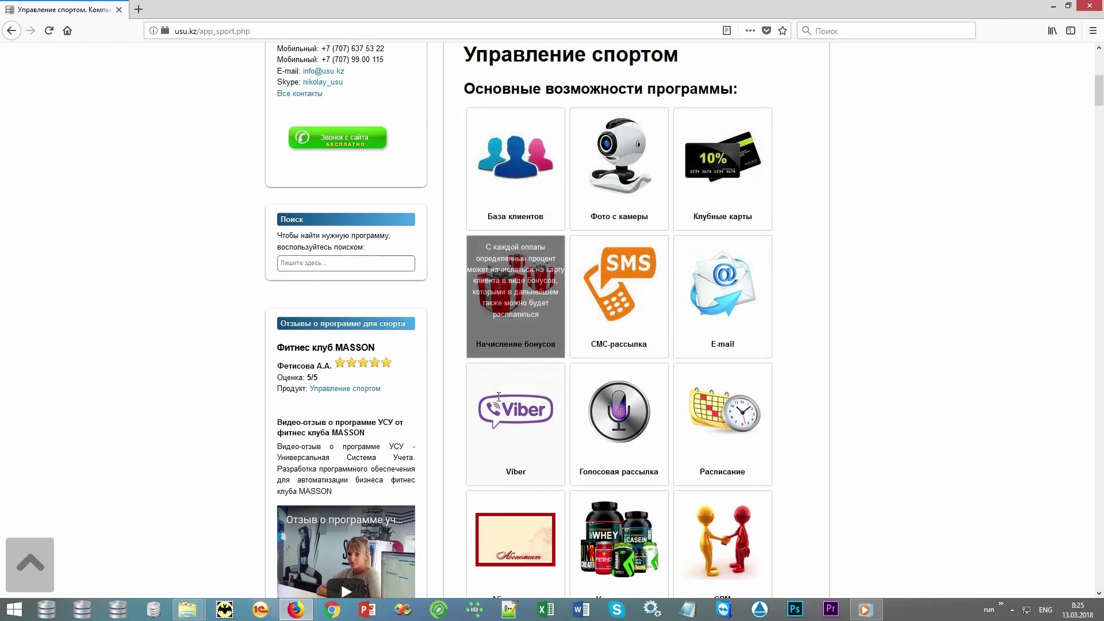
scroll(915, 424, "down", 4)
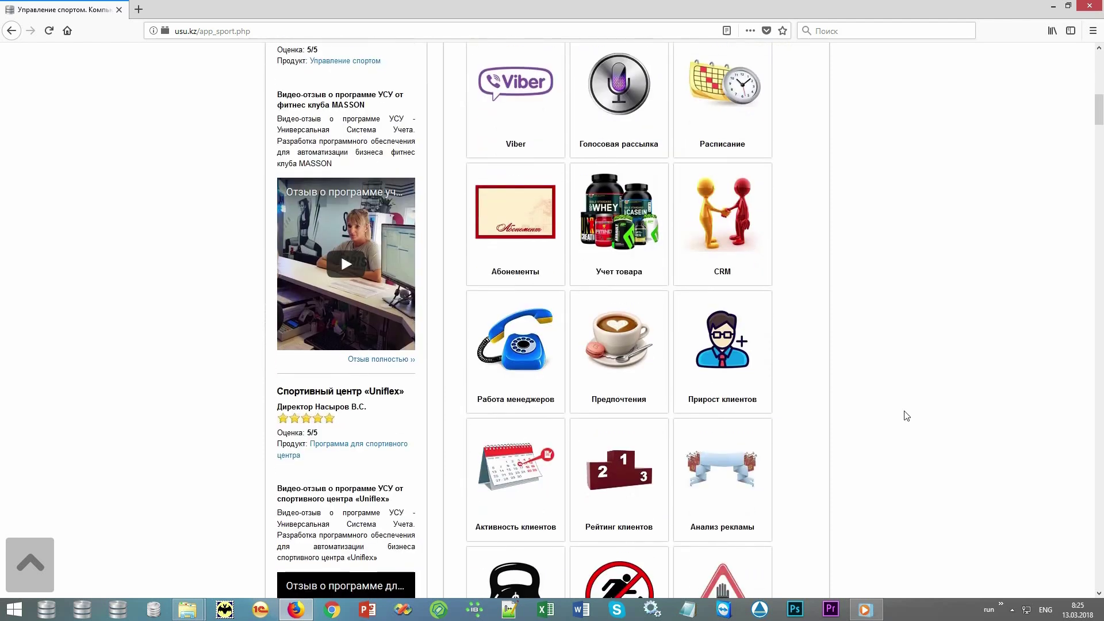
scroll(907, 417, "down", 2)
scroll(905, 414, "down", 2)
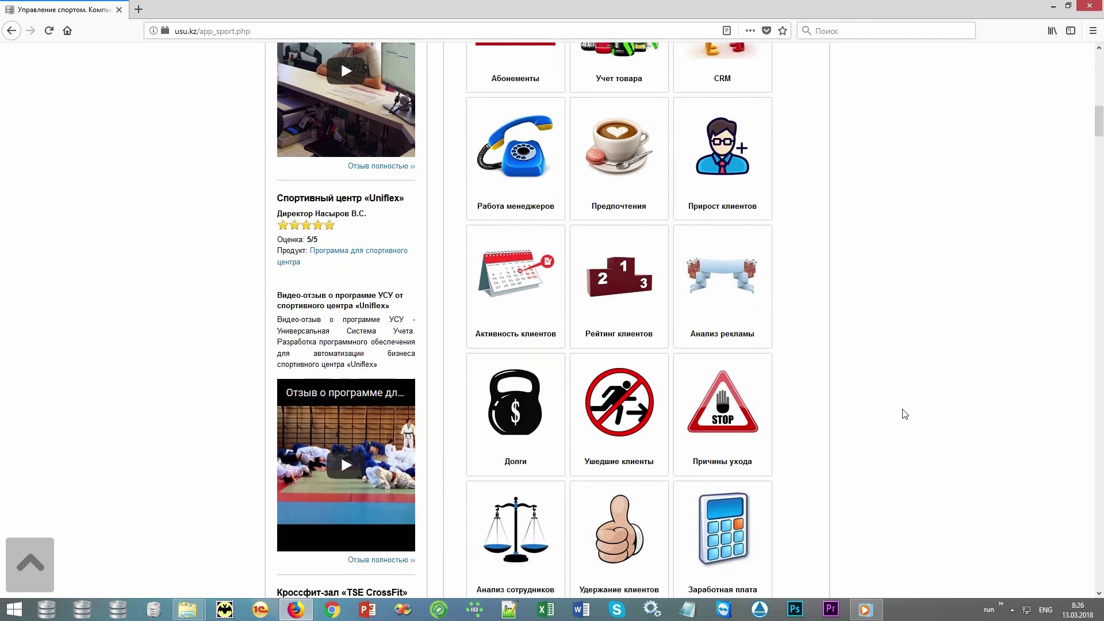
scroll(905, 414, "down", 2)
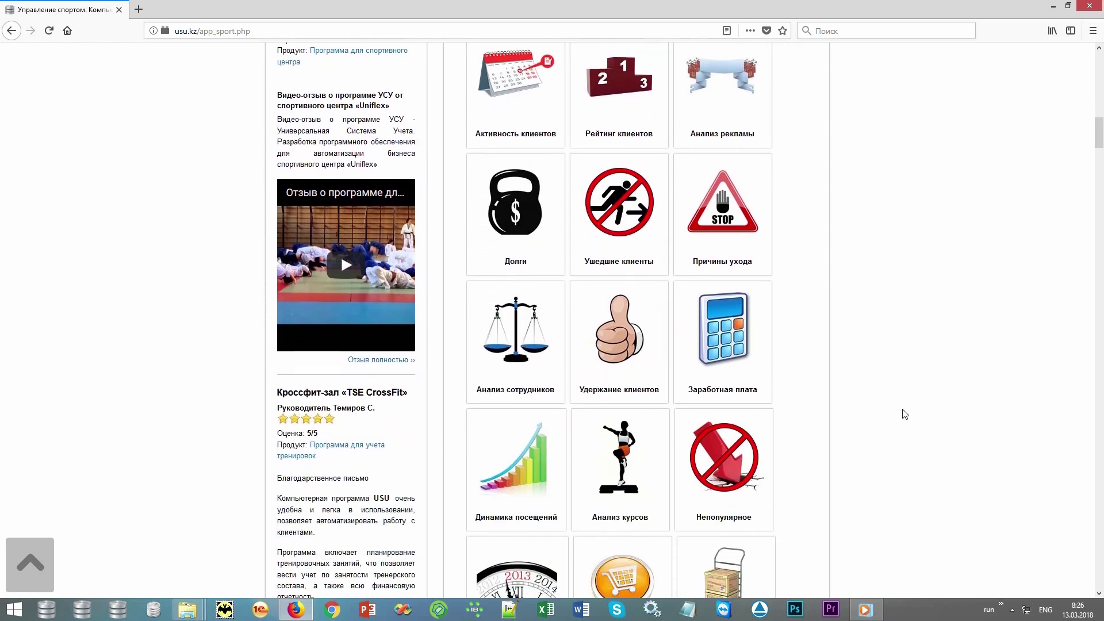
scroll(905, 414, "down", 3)
scroll(904, 414, "down", 3)
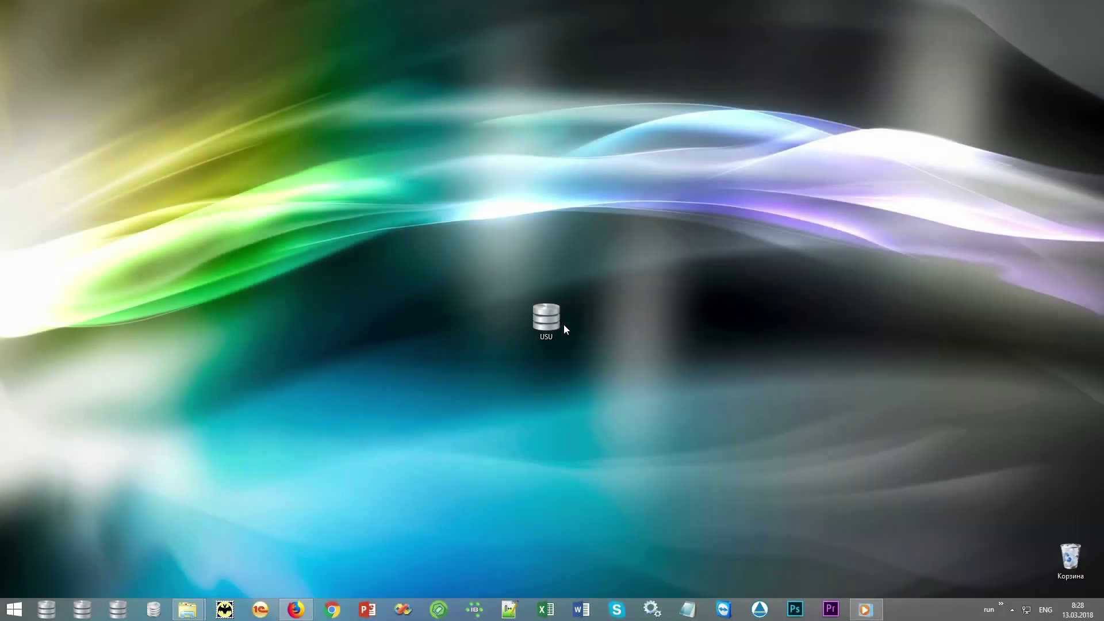
- Launch USU from the desktop and log in with the username, the account password and the role MAIN
double_click(562, 317)
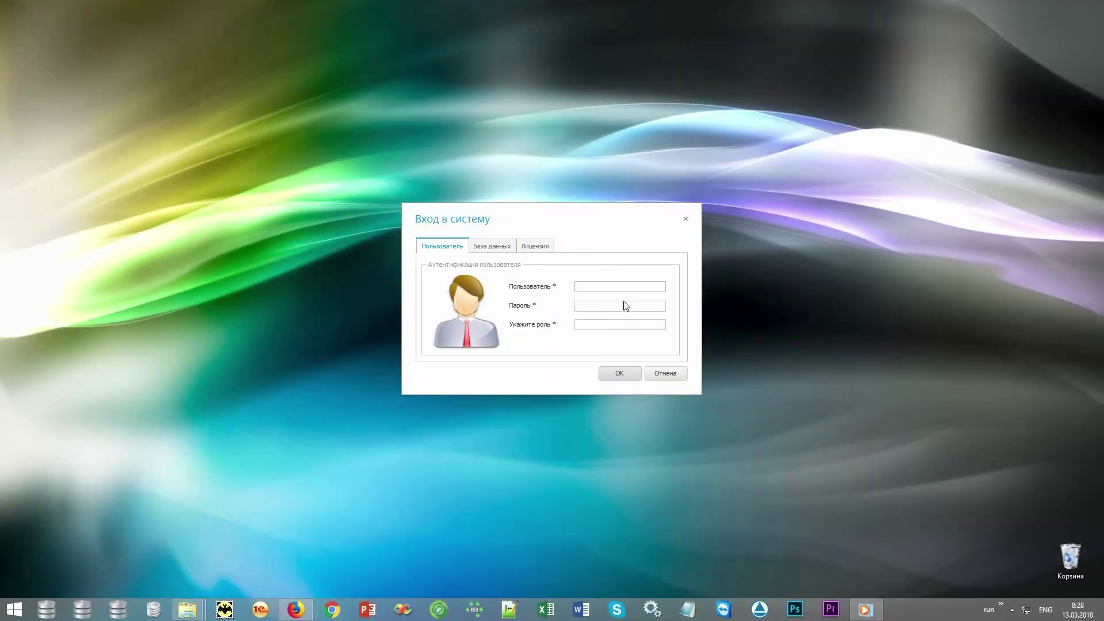
type("NIKOLAY1")
left_click(646, 326)
type("MAIN")
left_click(629, 372)
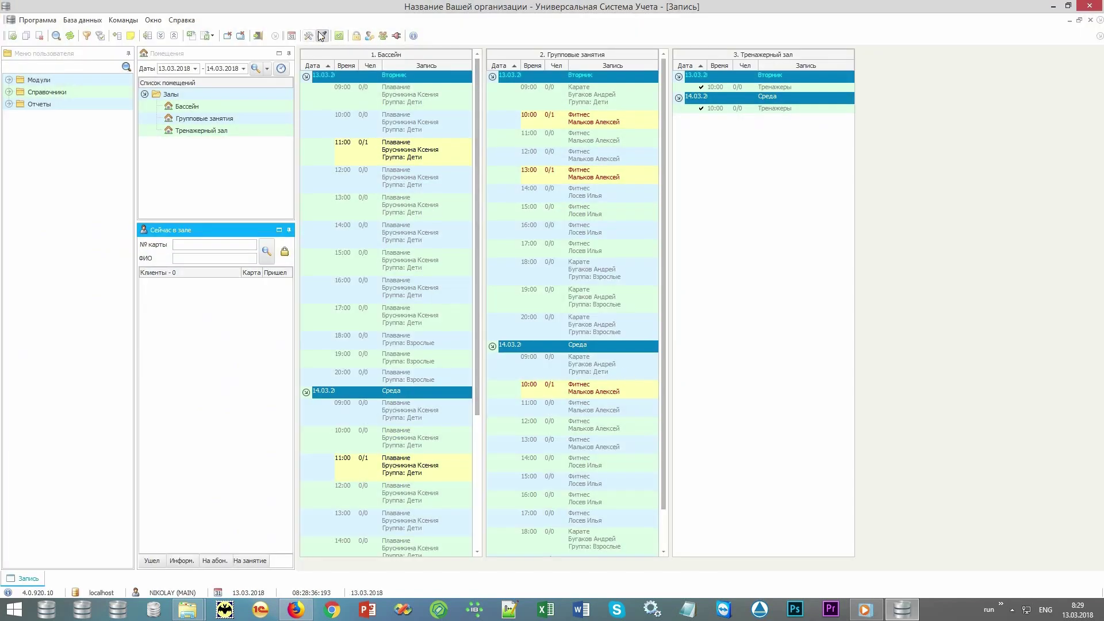
- Browse the available interface design styles and close the interface settings without choosing another style
left_click(322, 36)
left_click_drag(656, 214, 665, 52)
left_click(686, 124)
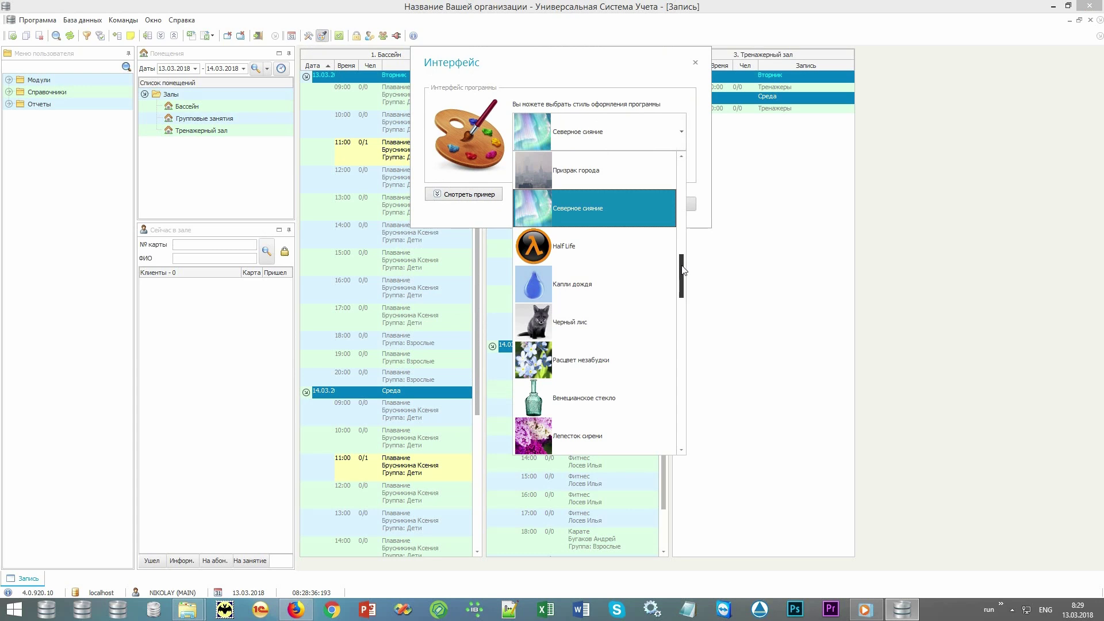
scroll(684, 294, "down", 3)
left_click_drag(684, 298, 685, 378)
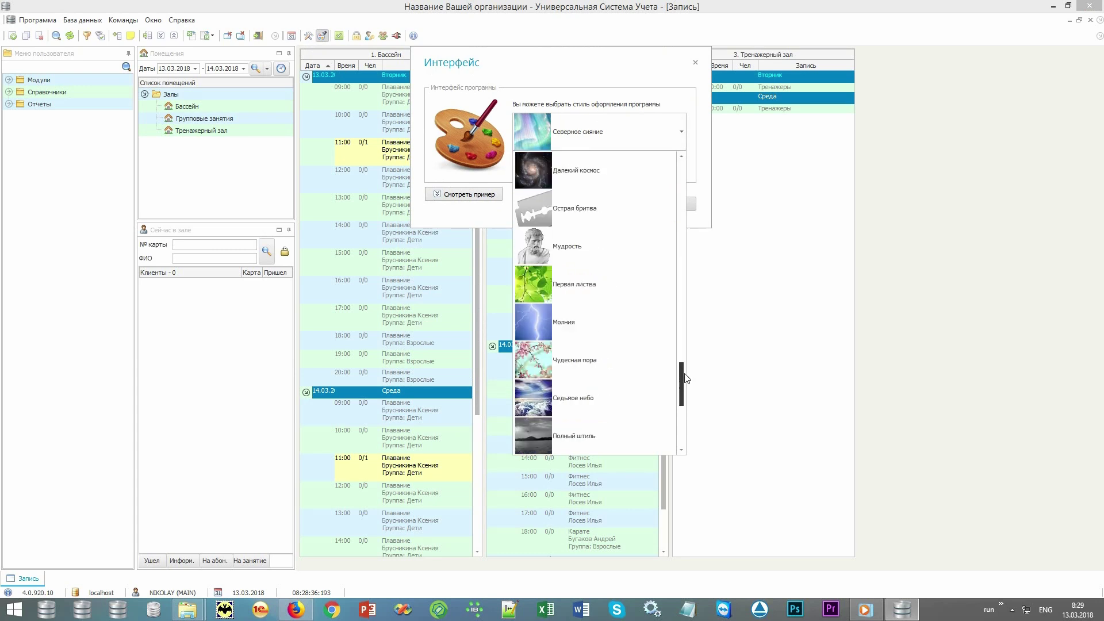
left_click(703, 161)
left_click(696, 63)
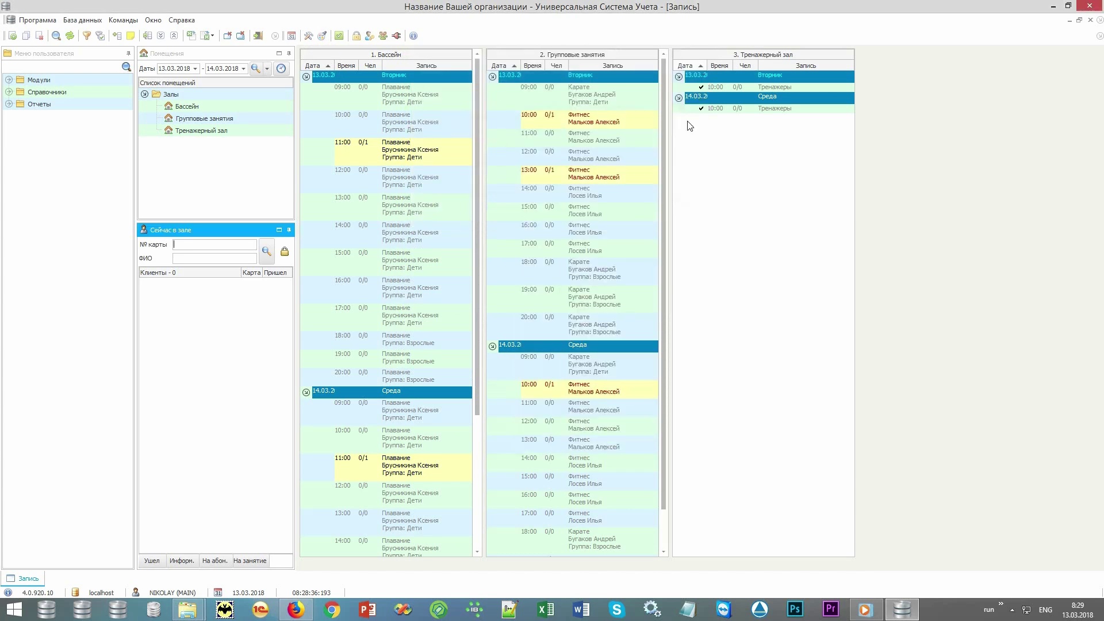
- Close the booking schedule (Запись) and open it again
left_click(171, 98)
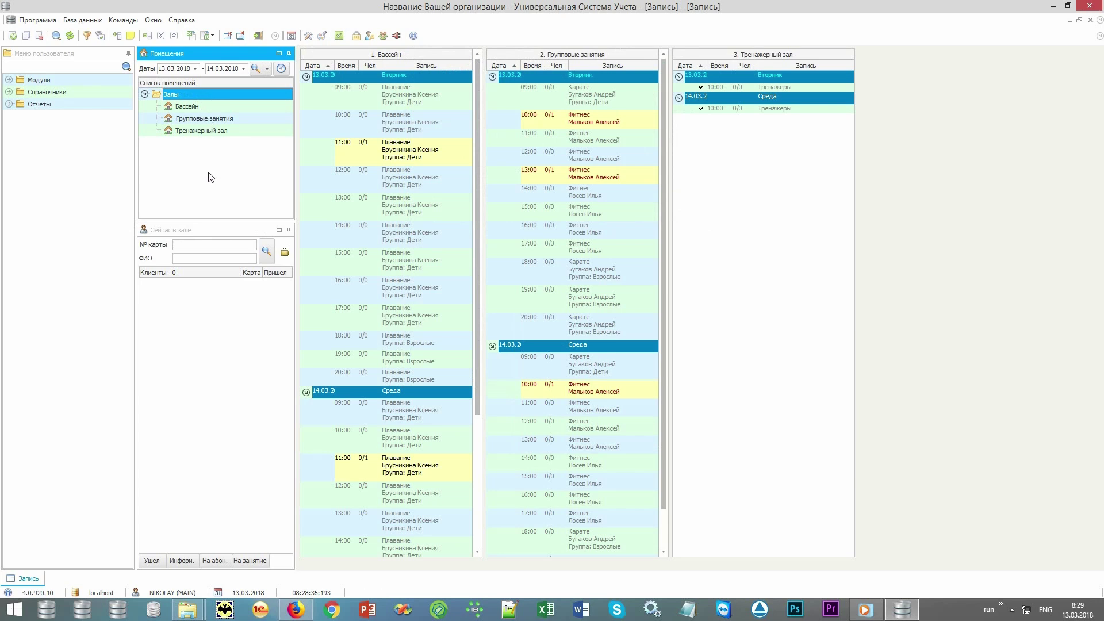
left_click(228, 36)
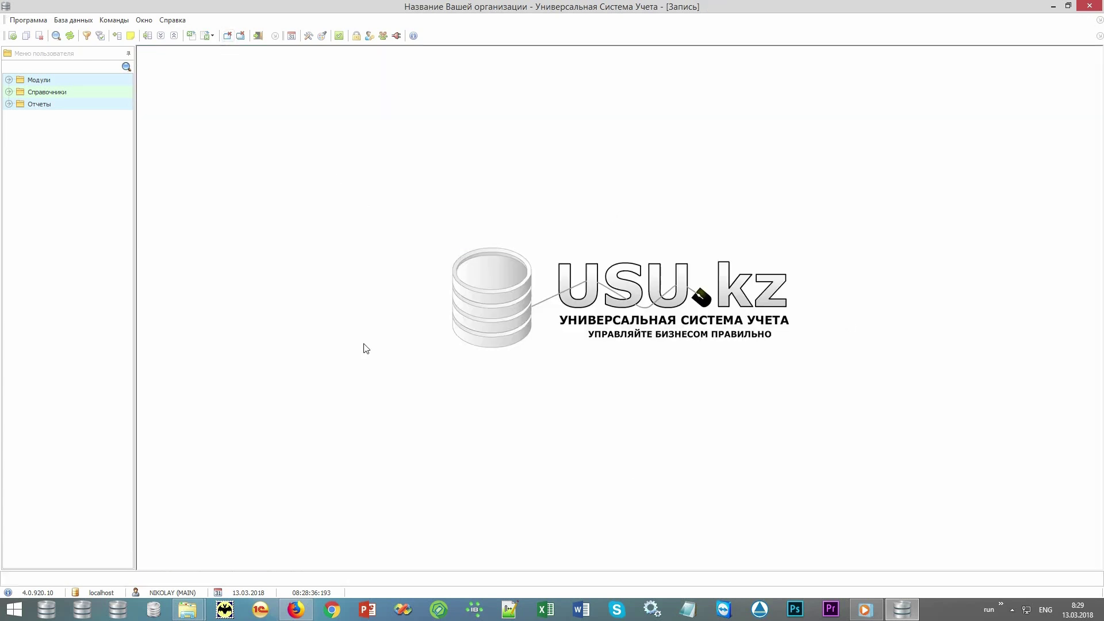
left_click(291, 37)
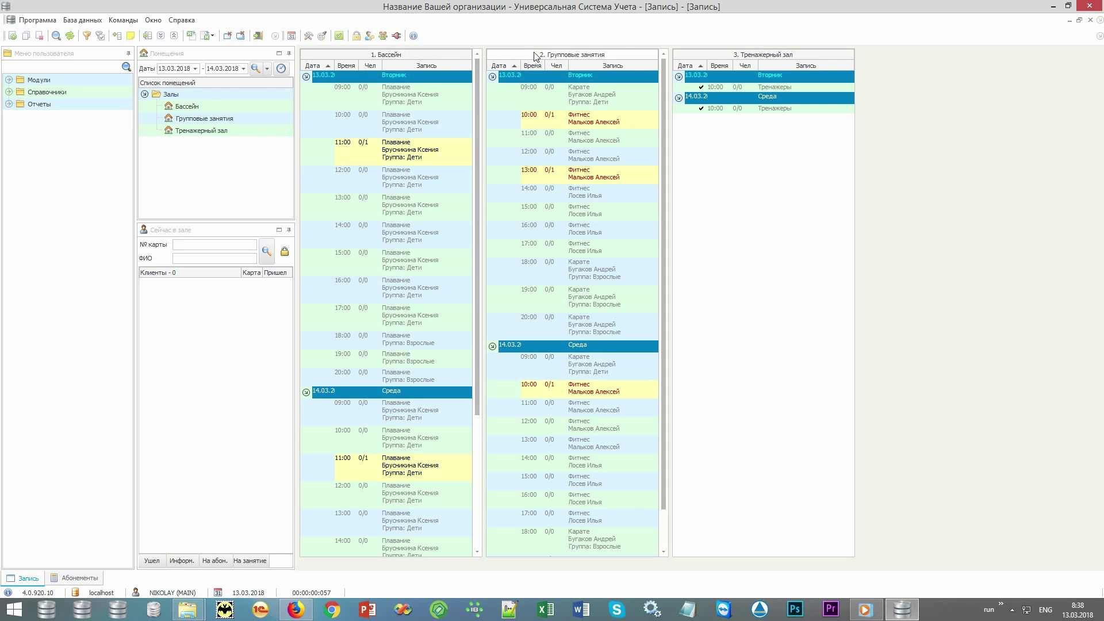
- View the schedule's end-date calendar and go through the halls Бассейн, Групповые занятия and Тренажерный зал
left_click(243, 69)
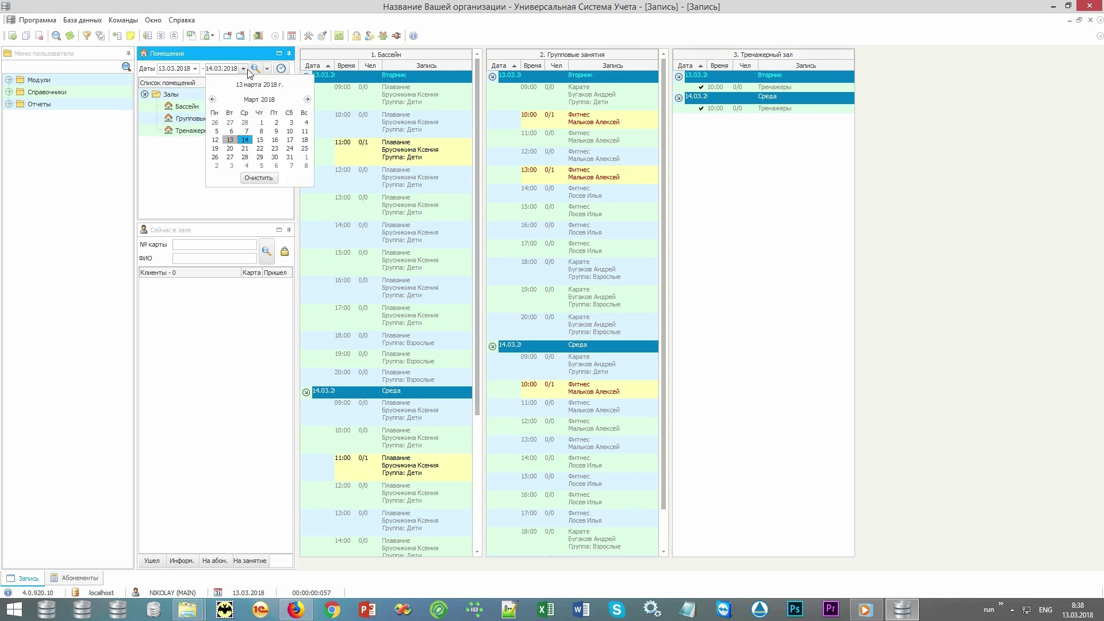
left_click(243, 69)
left_click(257, 69)
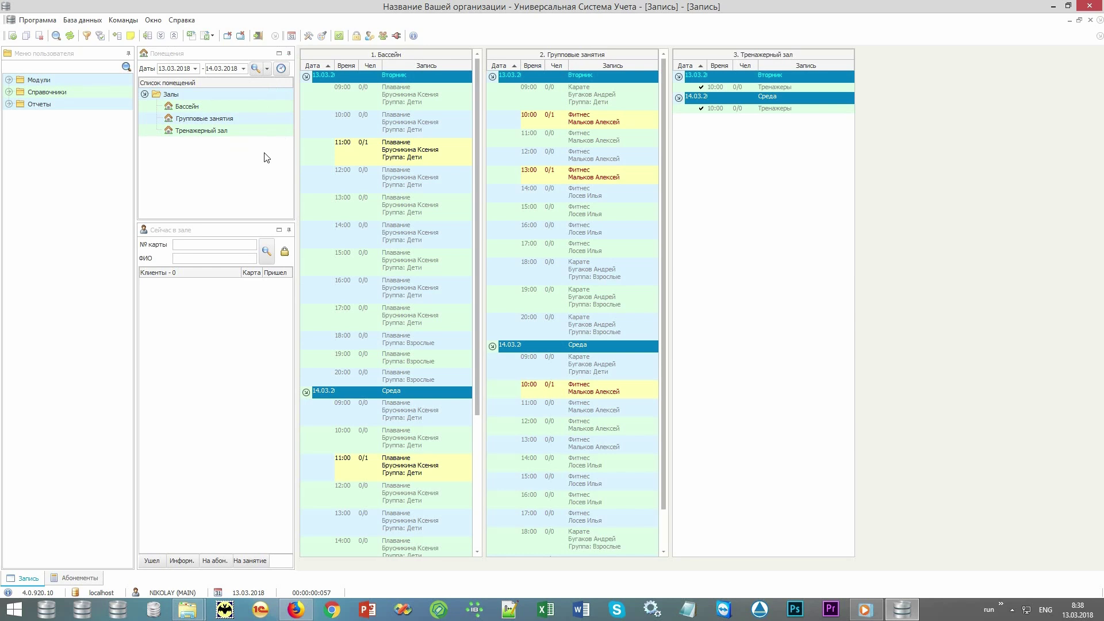
left_click(191, 108)
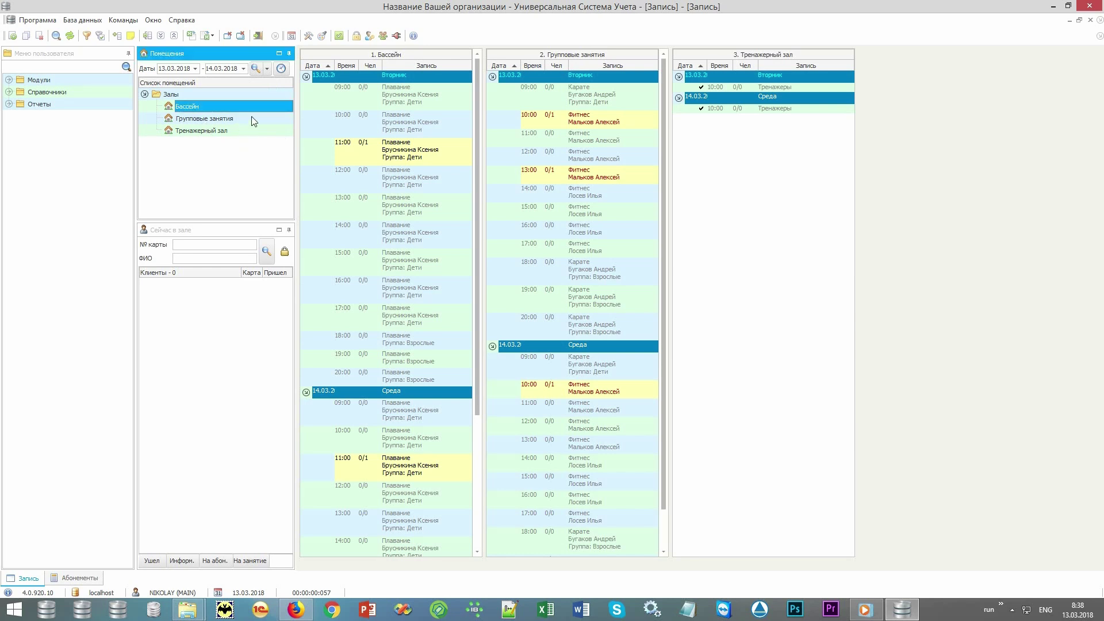
left_click(251, 116)
left_click(251, 133)
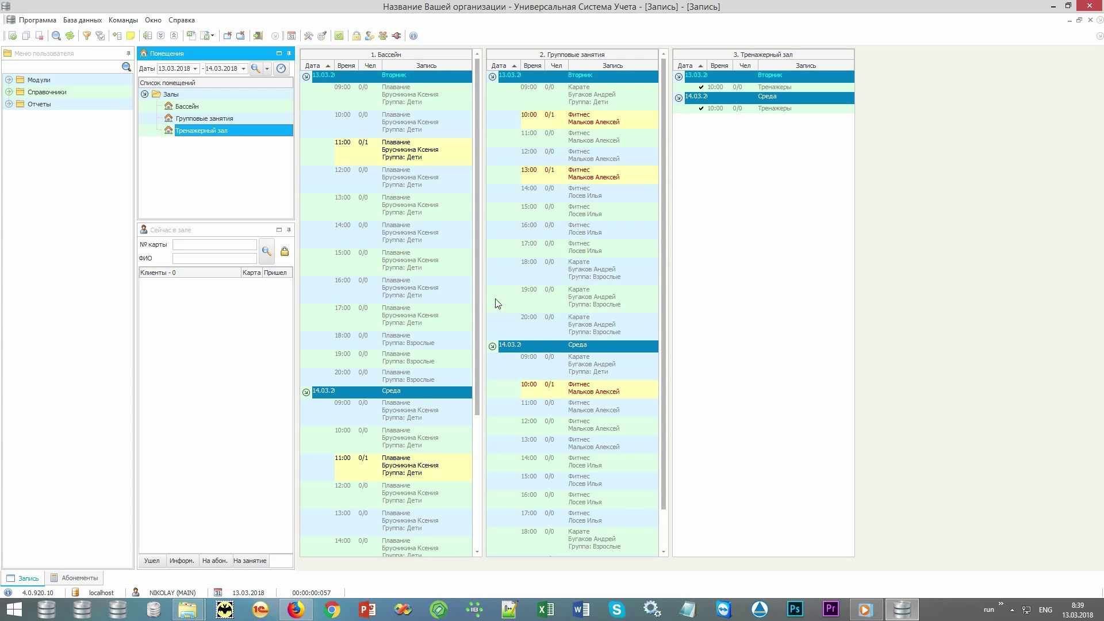
- Inspect the client list of Tuesday's 10:00 fitness class in Групповые занятия and close the class without changes
left_click(584, 278)
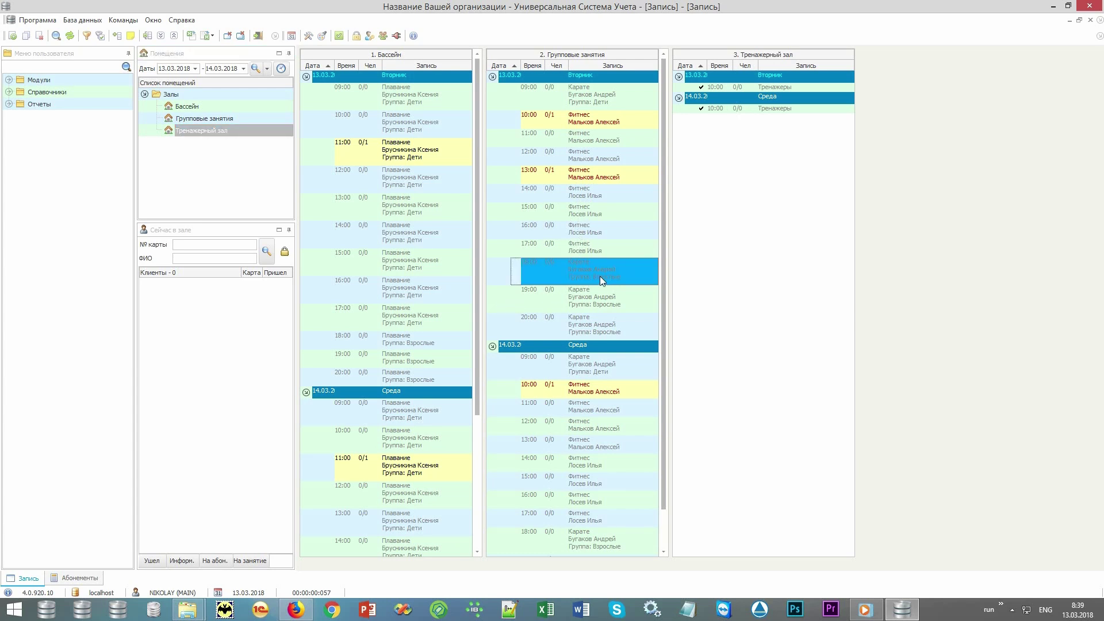
left_click(434, 242)
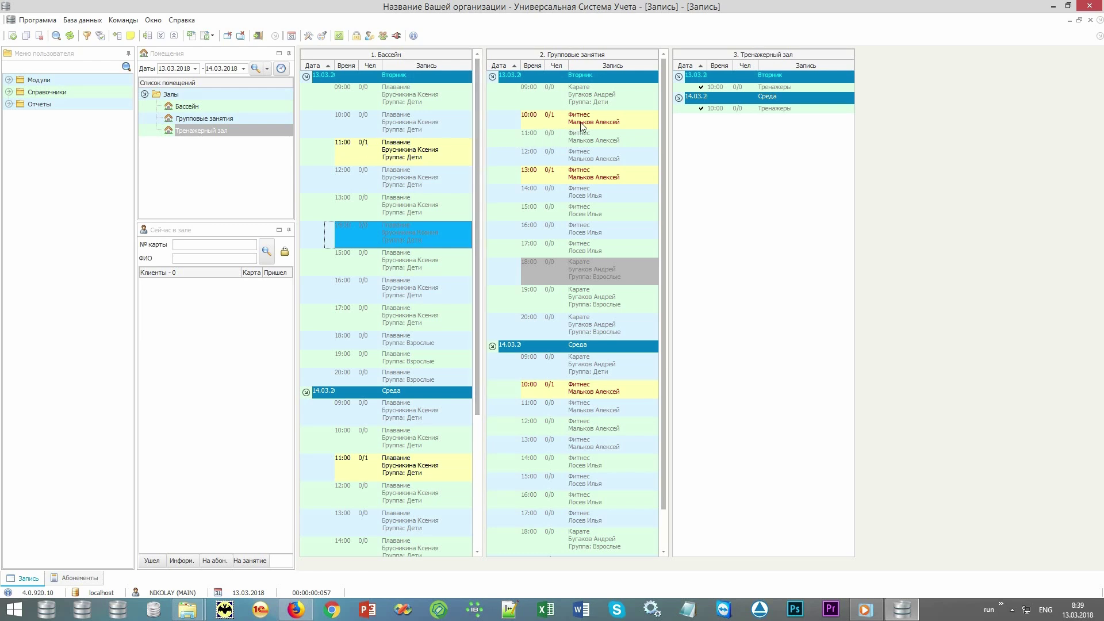
double_click(620, 119)
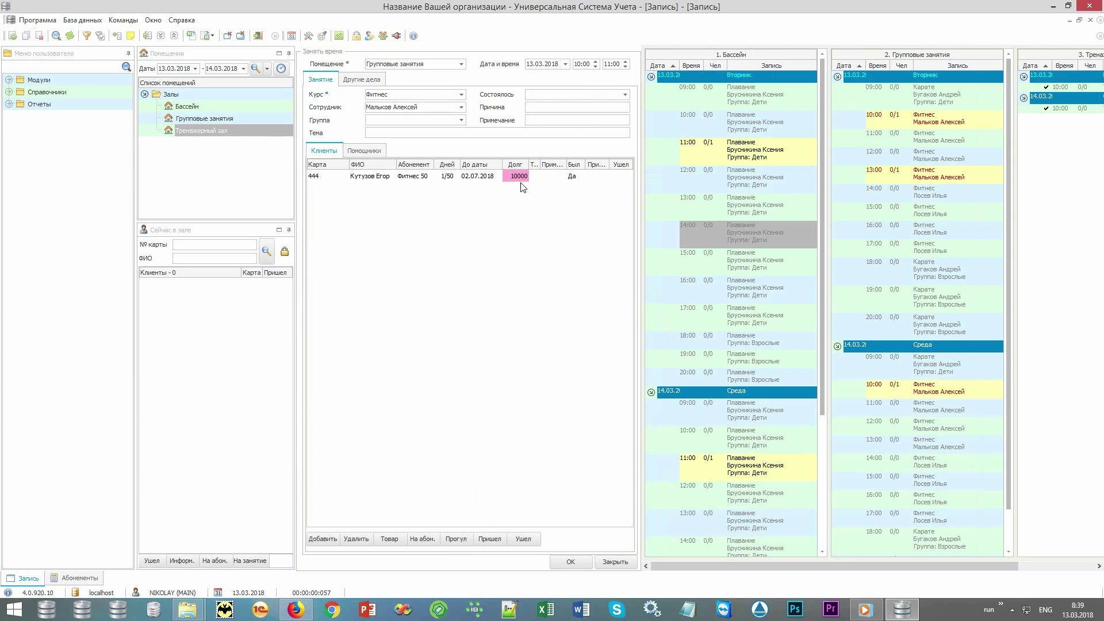
left_click(618, 561)
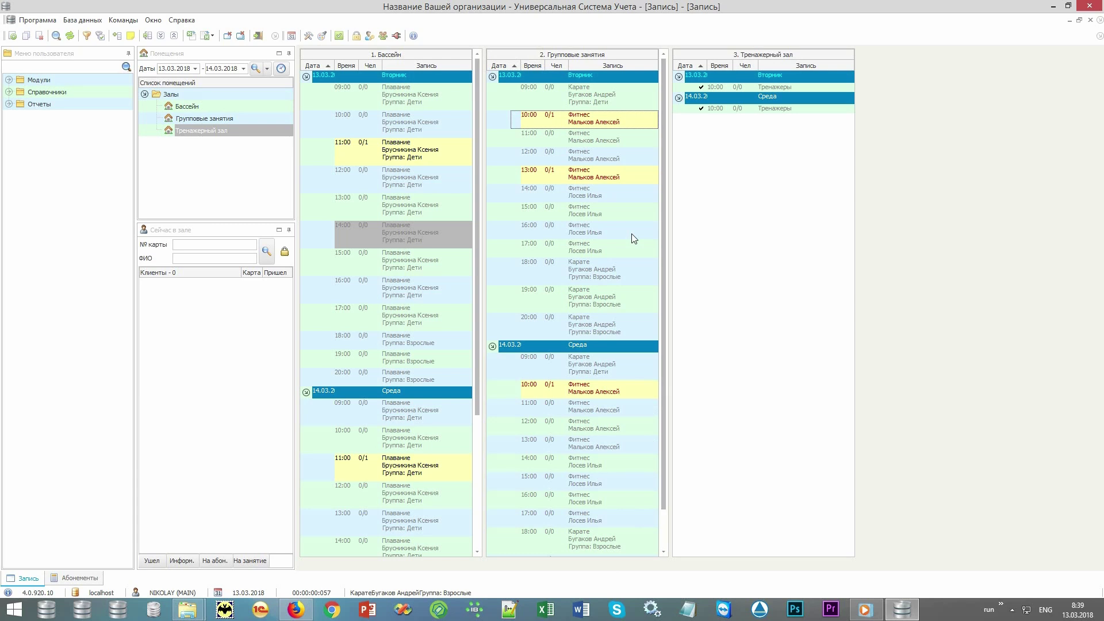
- In Tuesday's 13:00 fitness class, mark the client as absent, count the lesson, and enter 11 as the absence reason
double_click(628, 177)
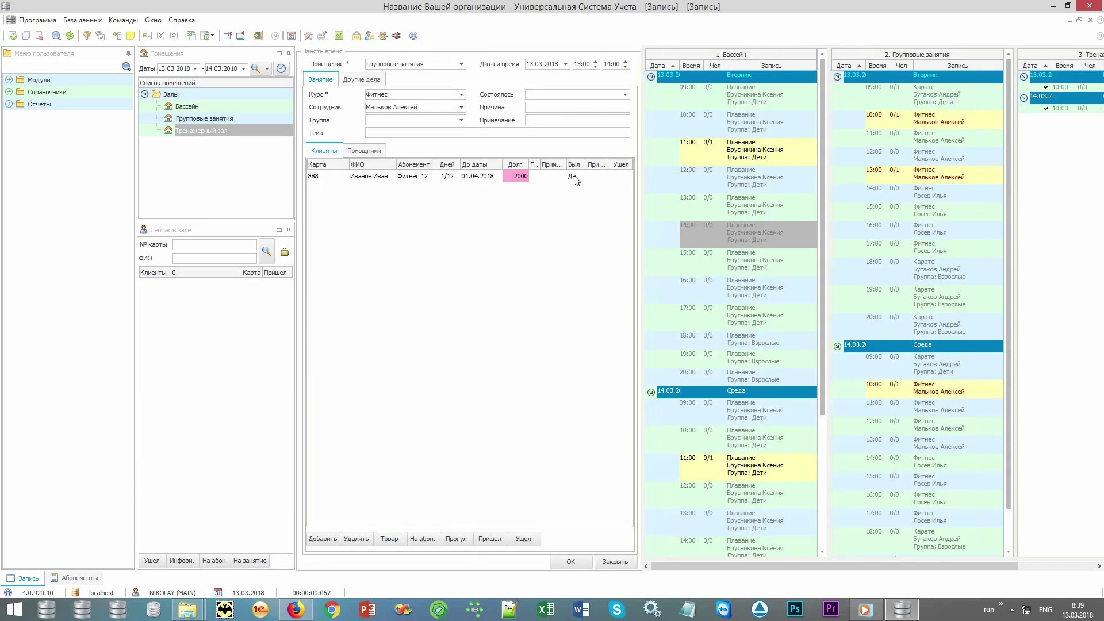
left_click(575, 177)
left_click(458, 539)
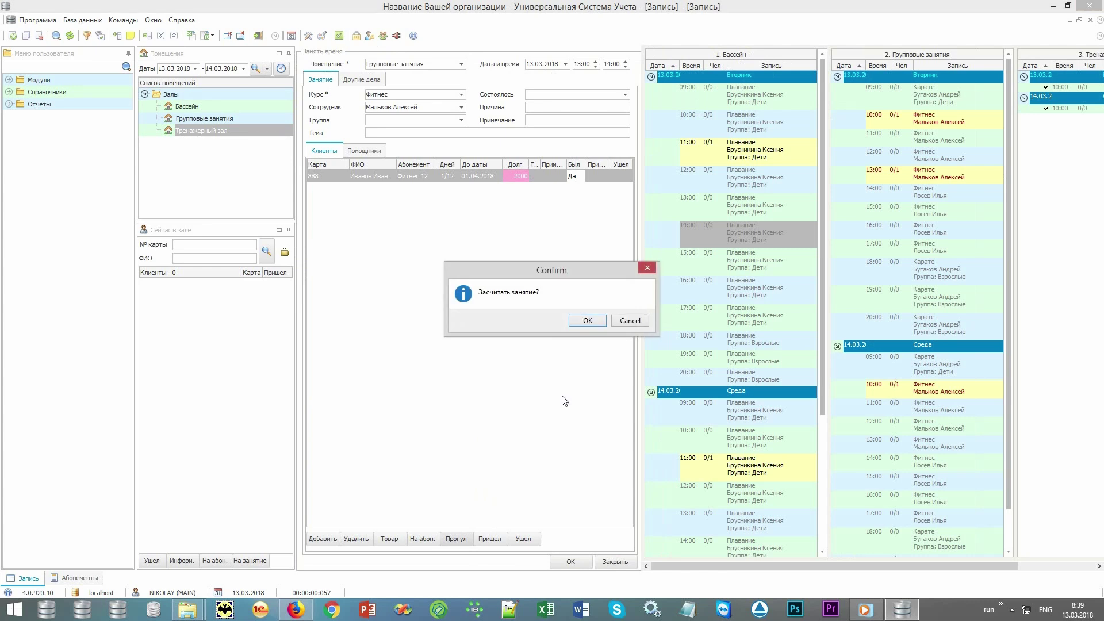
left_click(587, 321)
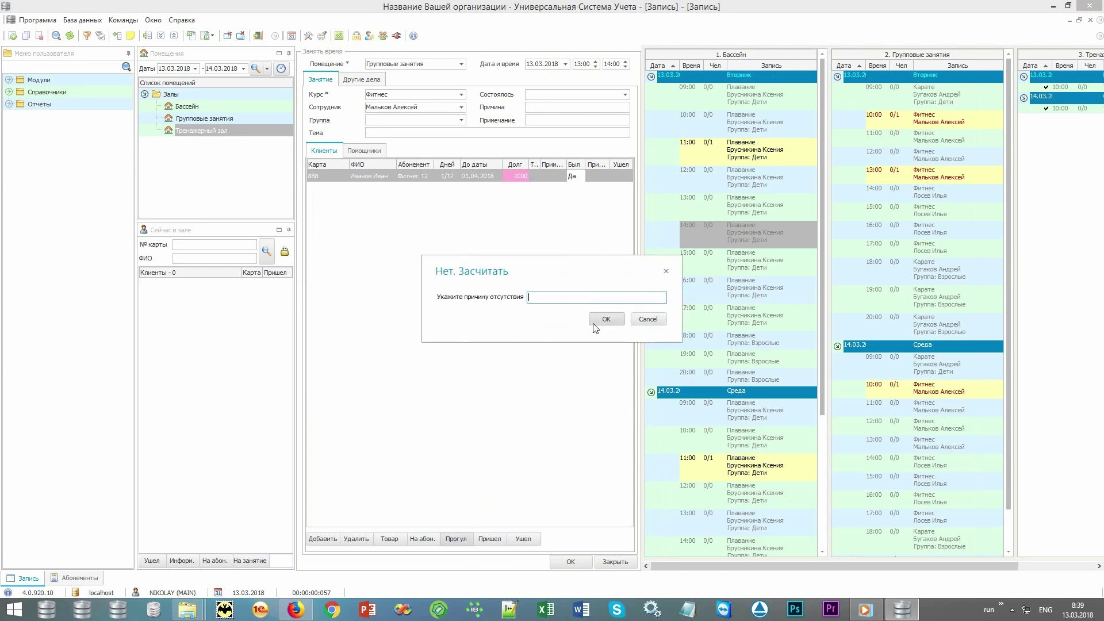
type("11")
left_click(606, 320)
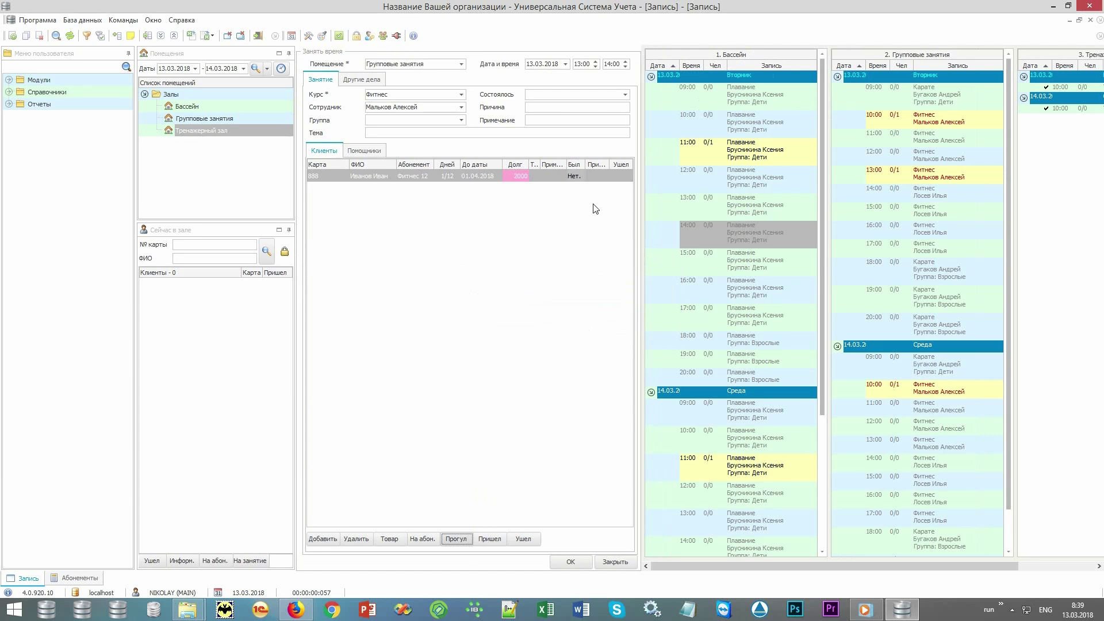
- Add the note "Набор группы" to the 13:00 fitness class and save the class
left_click(569, 121)
type("Набор группы")
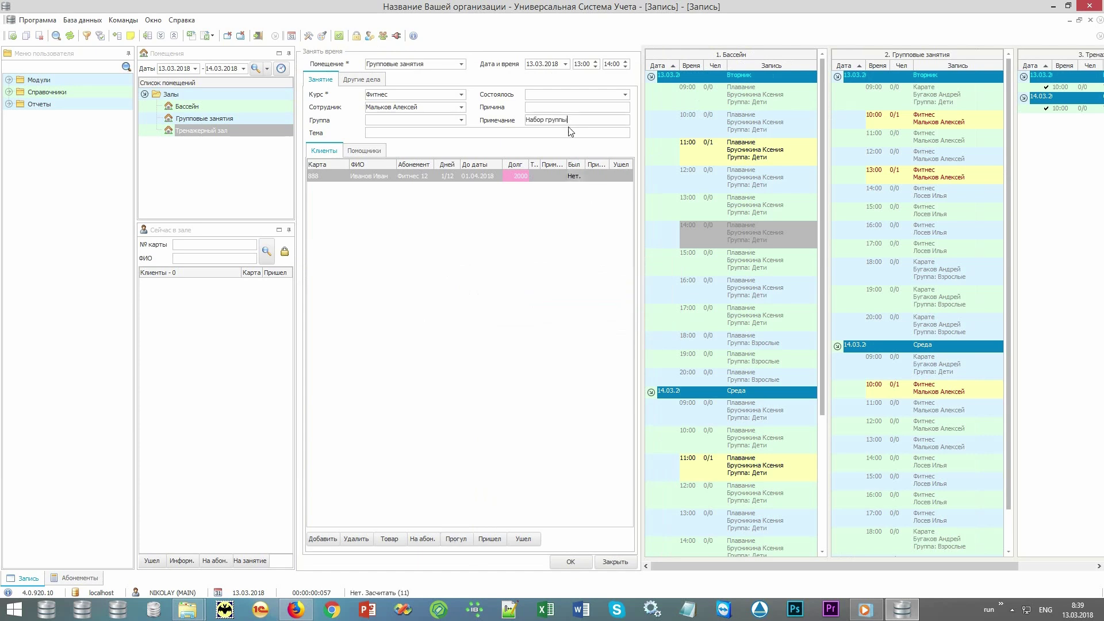
left_click(567, 563)
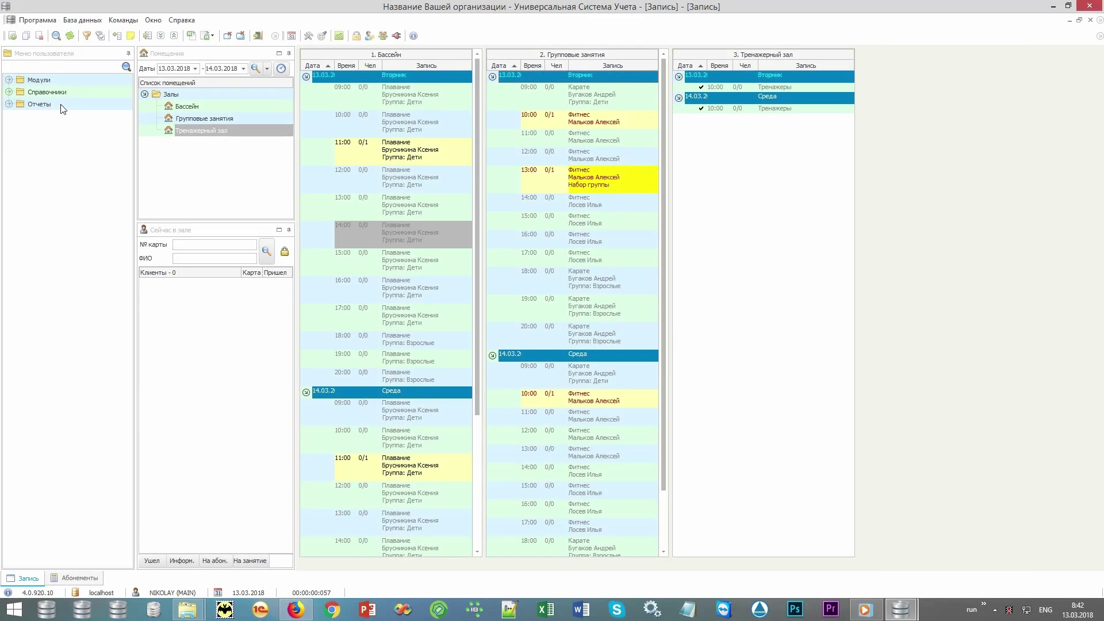
- Open the subscriptions module (Абонементы) from the Организация group of Модули
left_click(80, 57)
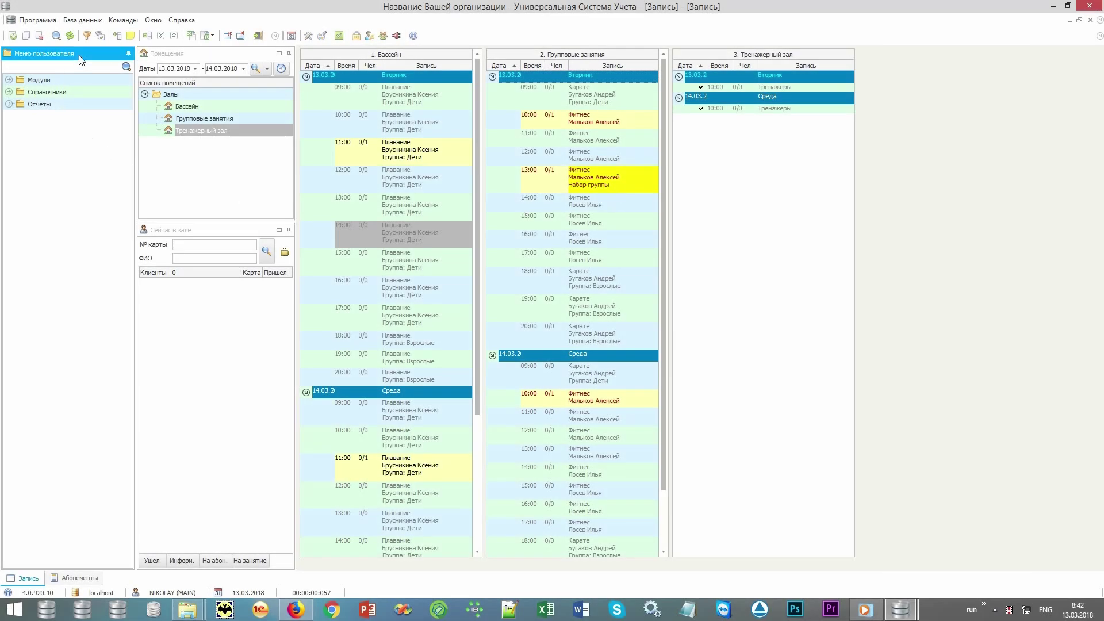
double_click(78, 78)
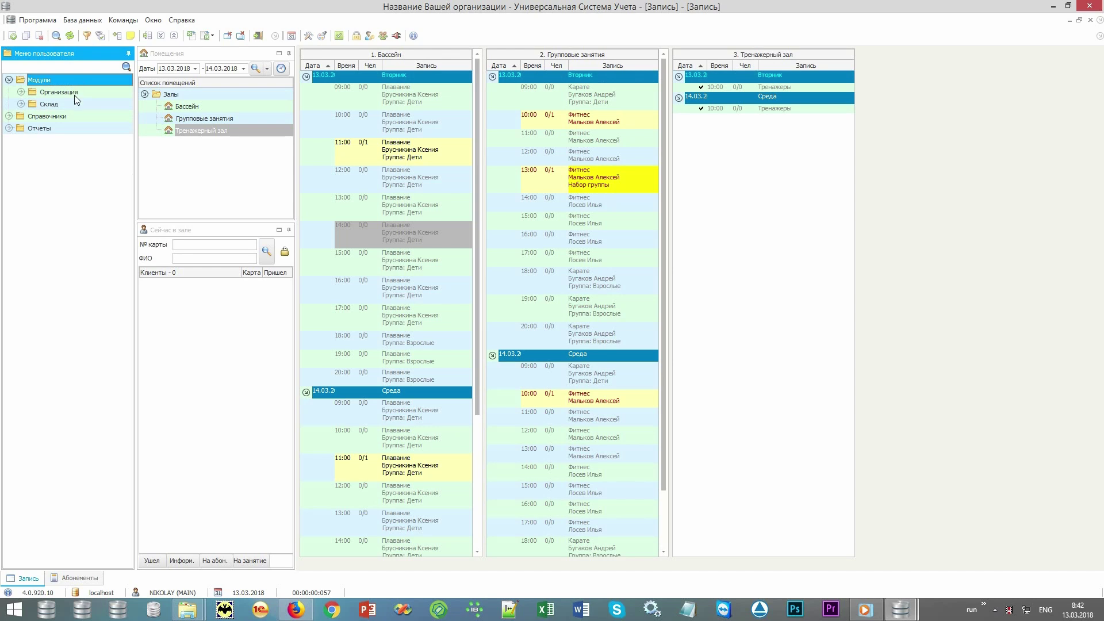
double_click(74, 94)
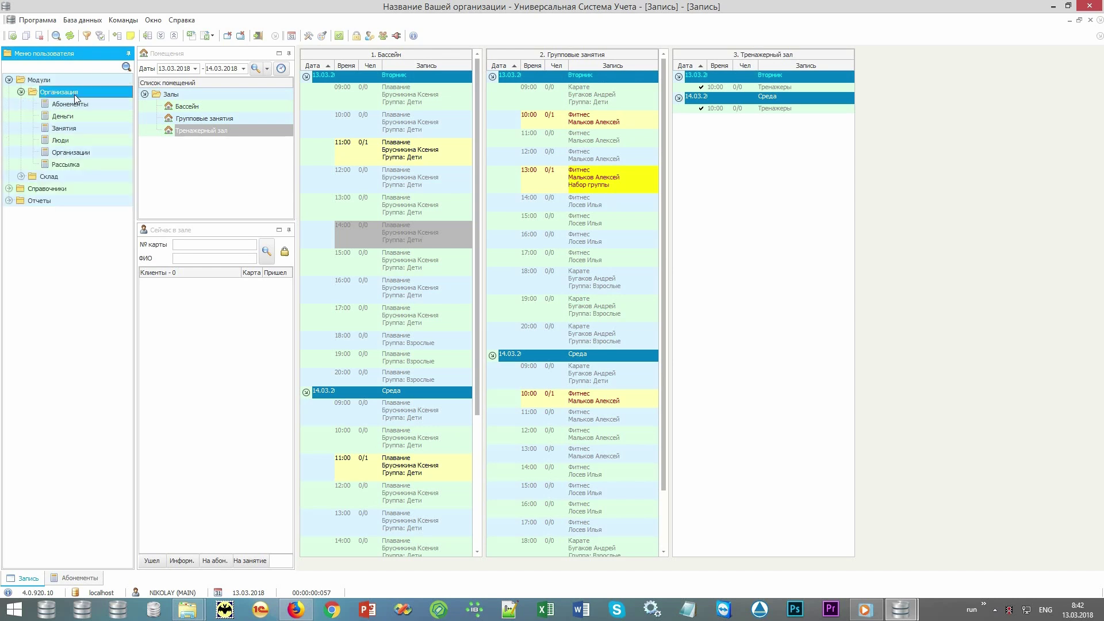
double_click(112, 105)
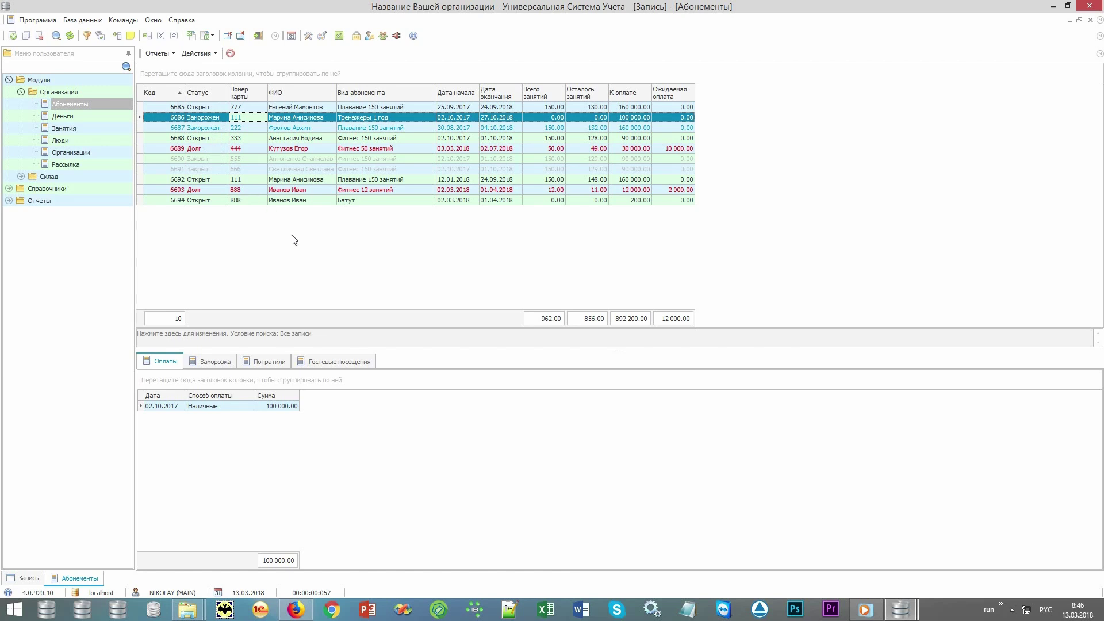
- Start adding a new subscription and open the client directory from its ФИО field
right_click(293, 239)
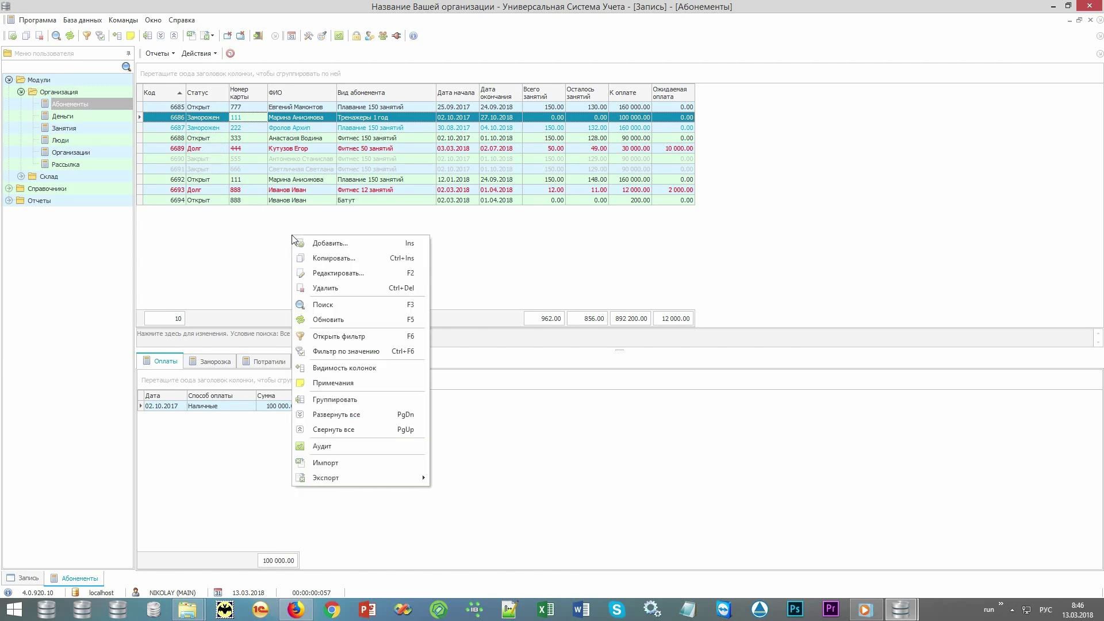
left_click(346, 248)
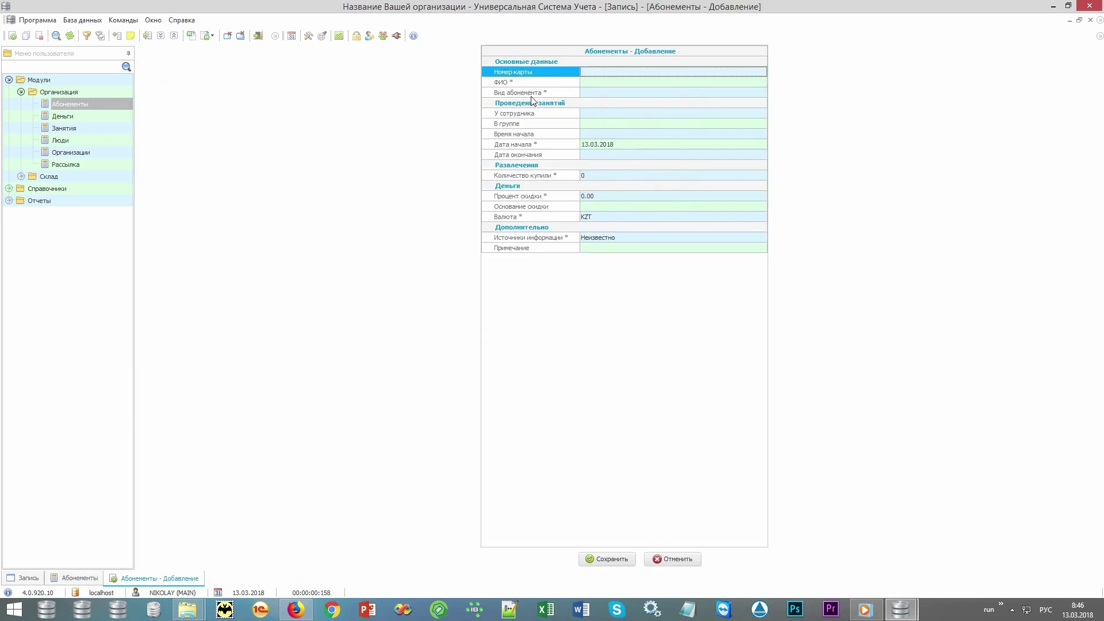
left_click(552, 83)
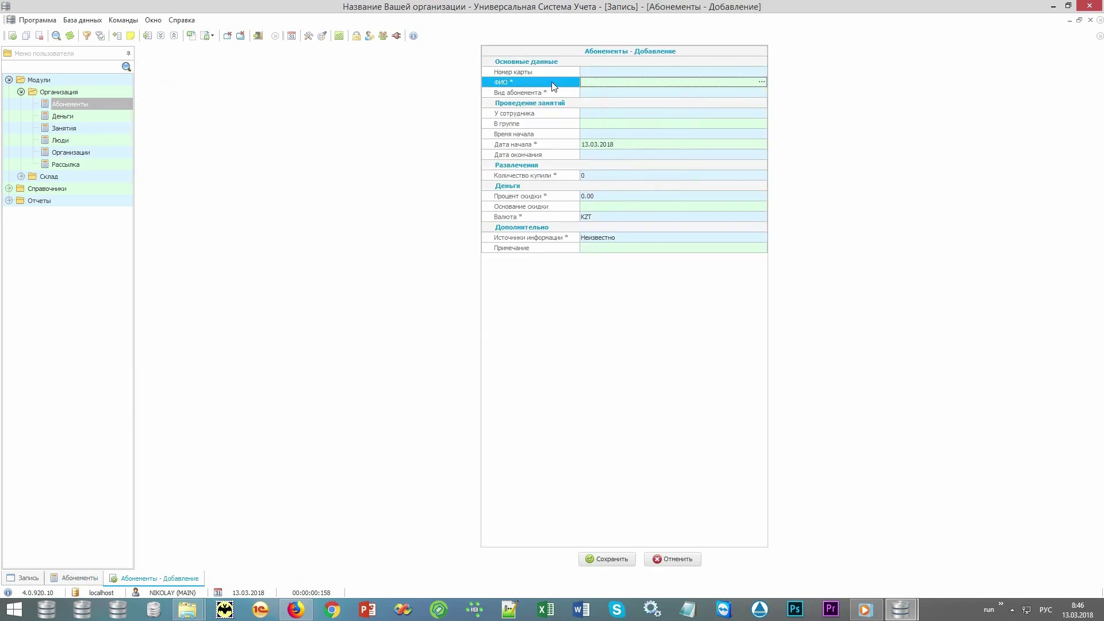
left_click(762, 82)
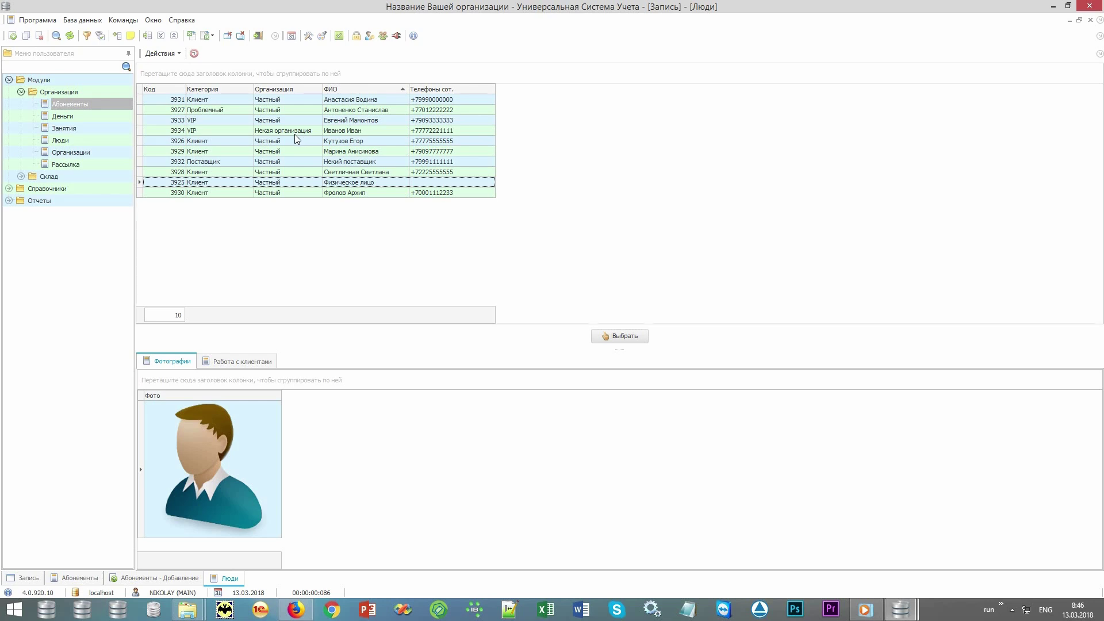
- Look through several clients in the directory and find one by the first letter "и" of the name
left_click(222, 100)
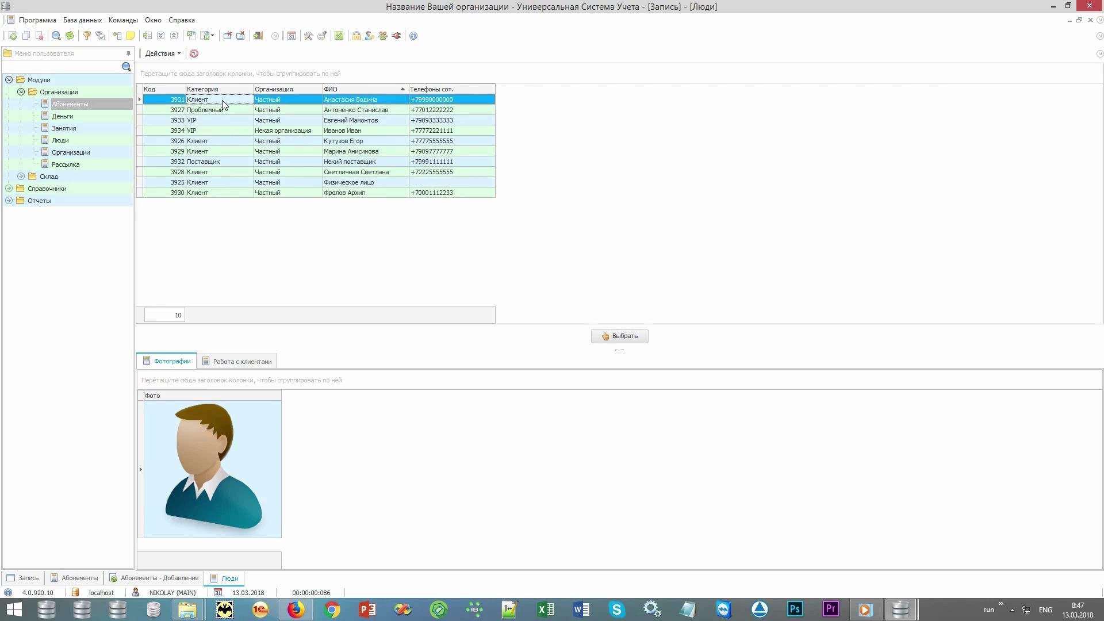
left_click(222, 110)
left_click(217, 121)
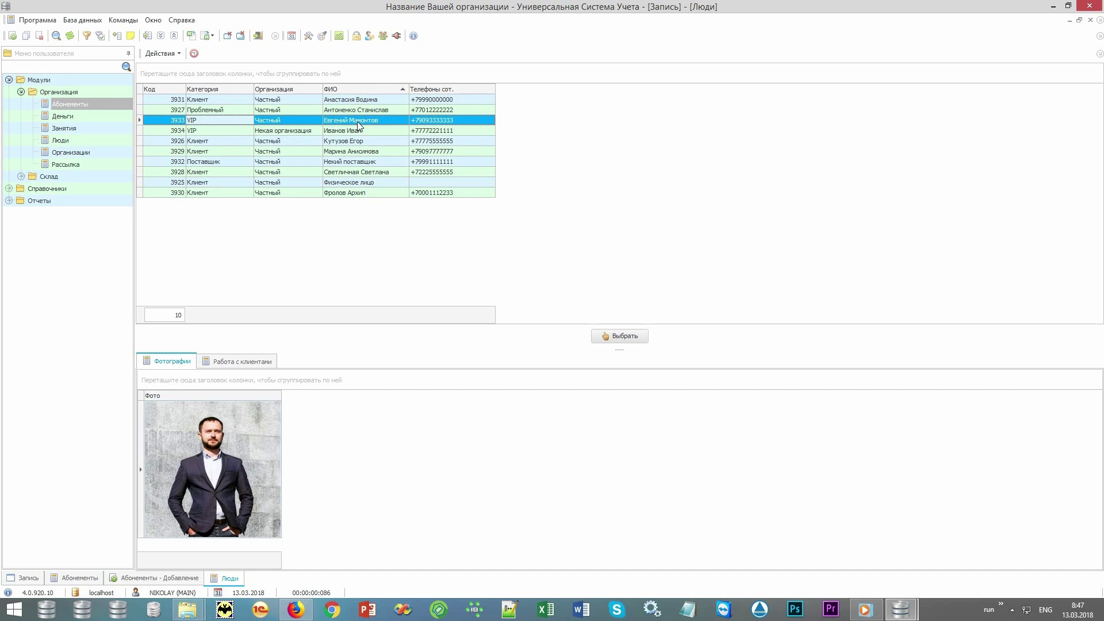
left_click(372, 101)
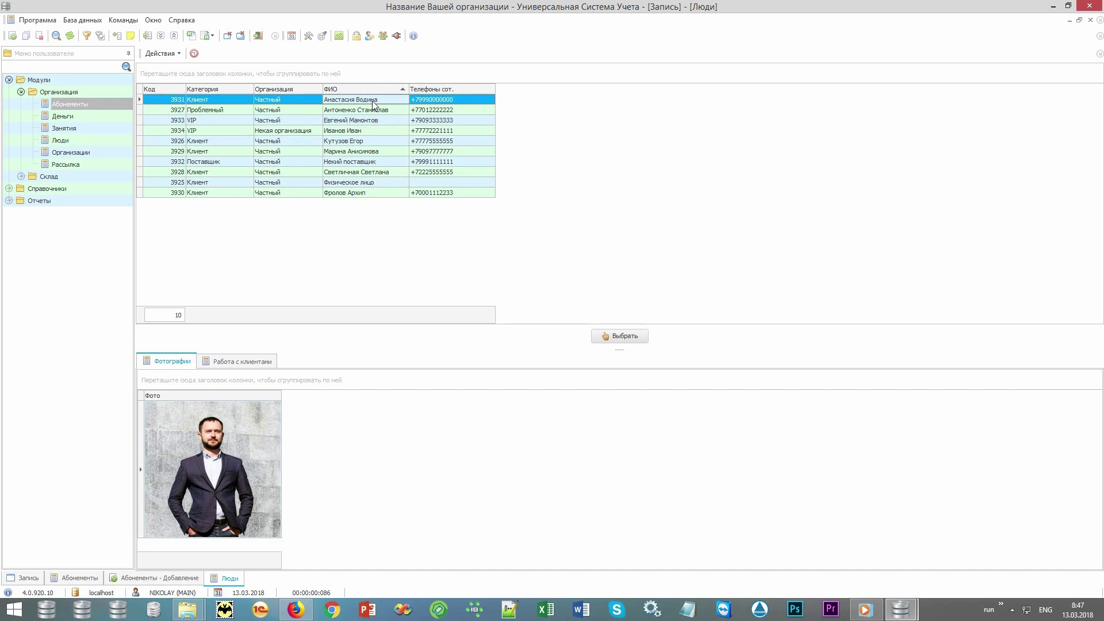
key("alt+shift")
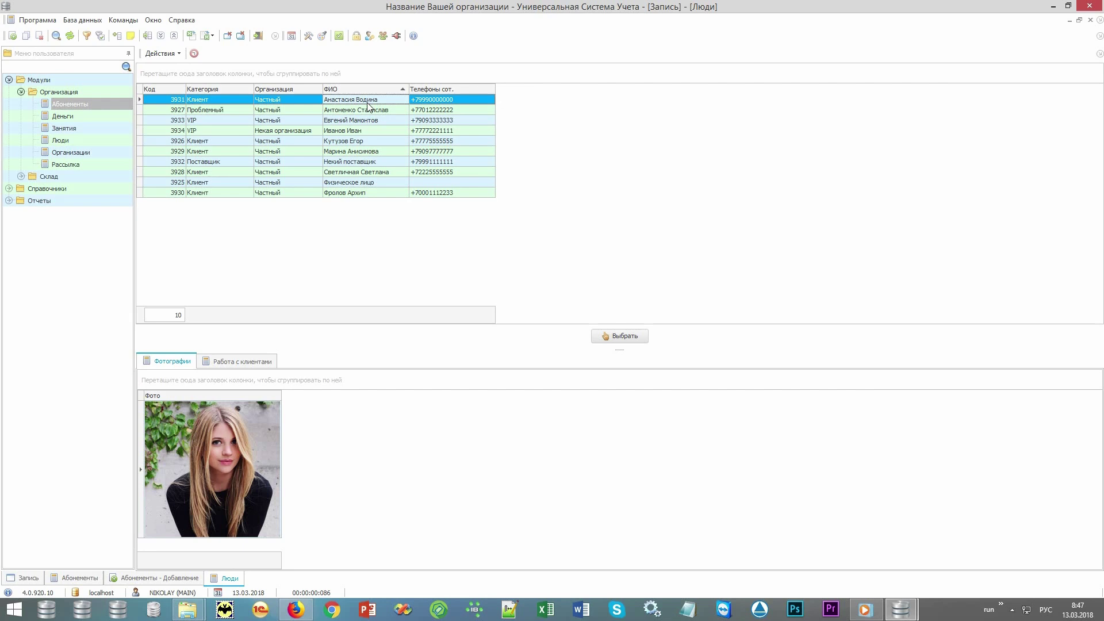
type("и")
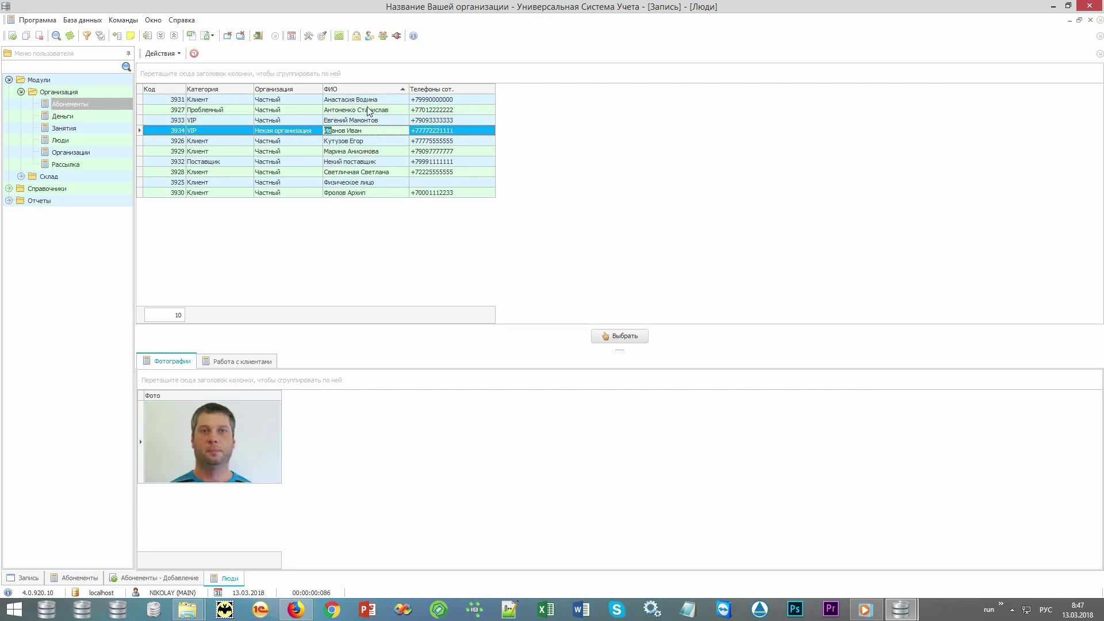
- Add a client named "Новый клиент" to the directory, enter the mobile phone number, and save the record
right_click(535, 143)
left_click(561, 147)
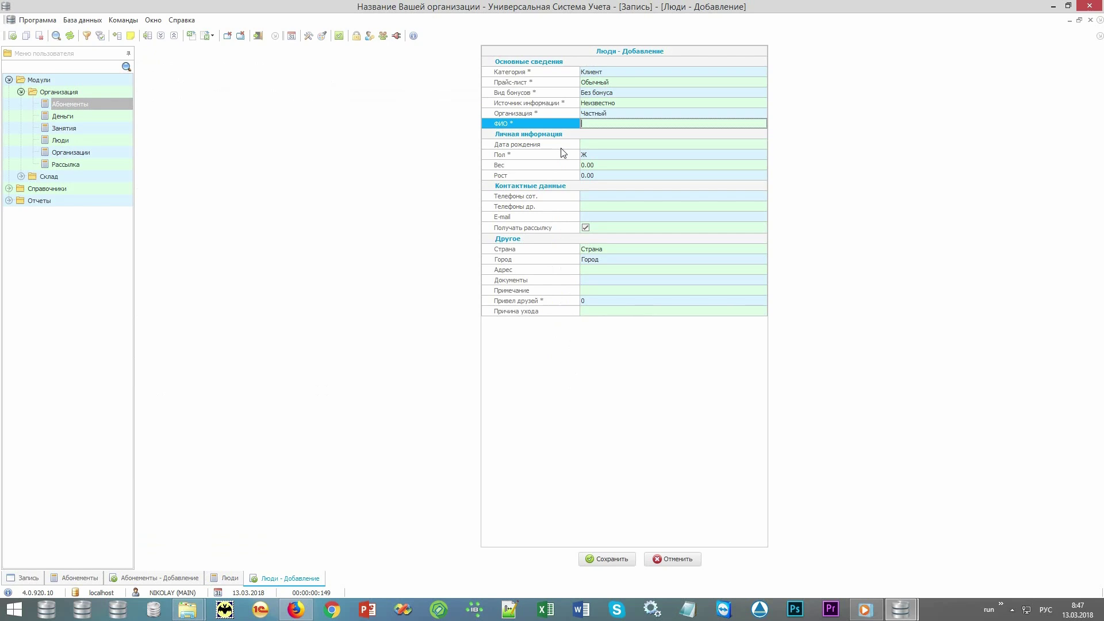
type("Новый клиент")
key("Down")
key("Down")
key("Down")
key("Down")
key("Down")
key("Down")
key("Down")
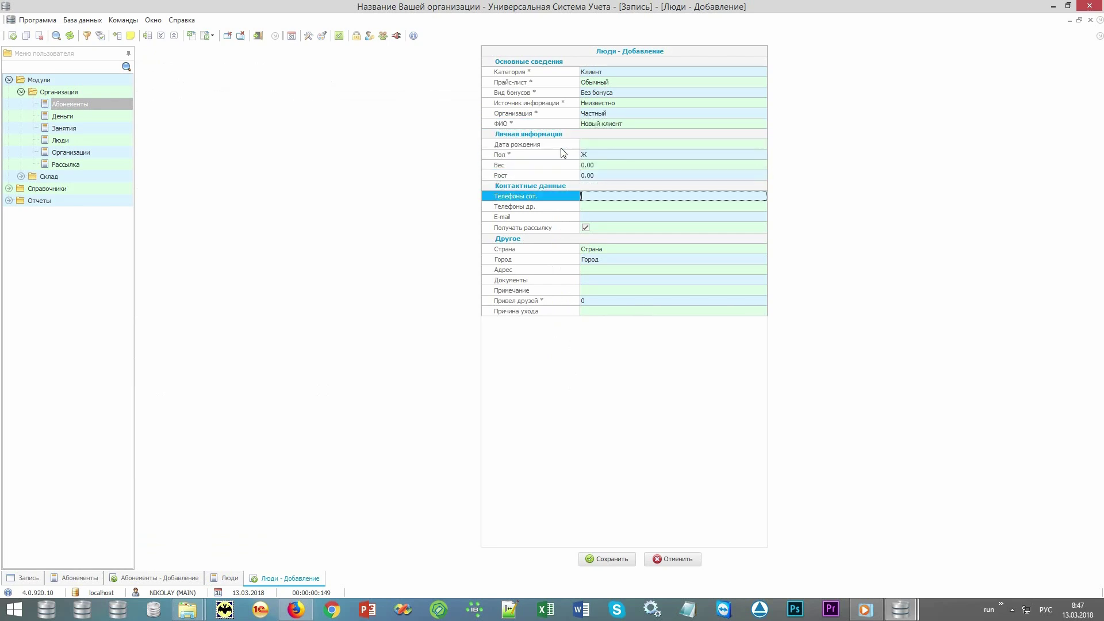
type("+77777777777")
key("ctrl+s")
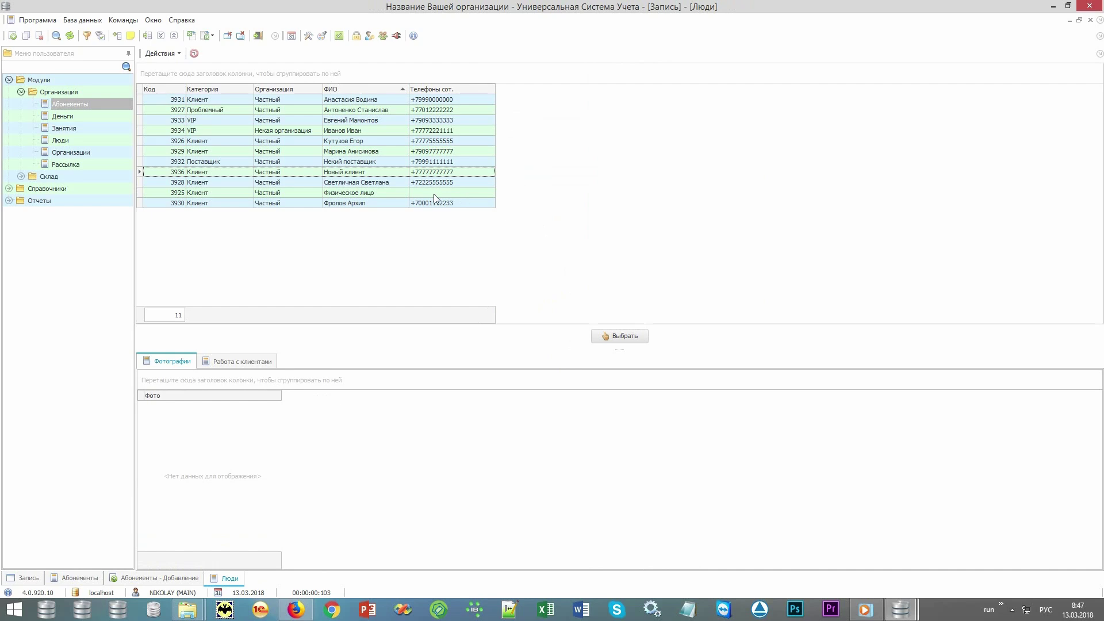
- Inspect the photos attached to different clients in the directory
left_click(374, 174)
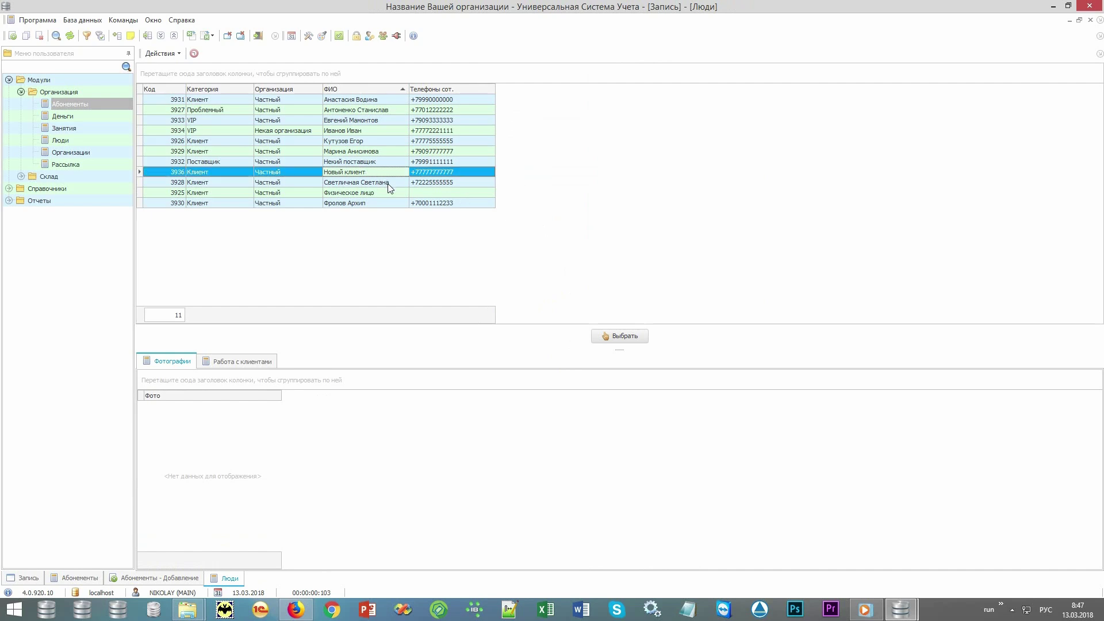
left_click(387, 184)
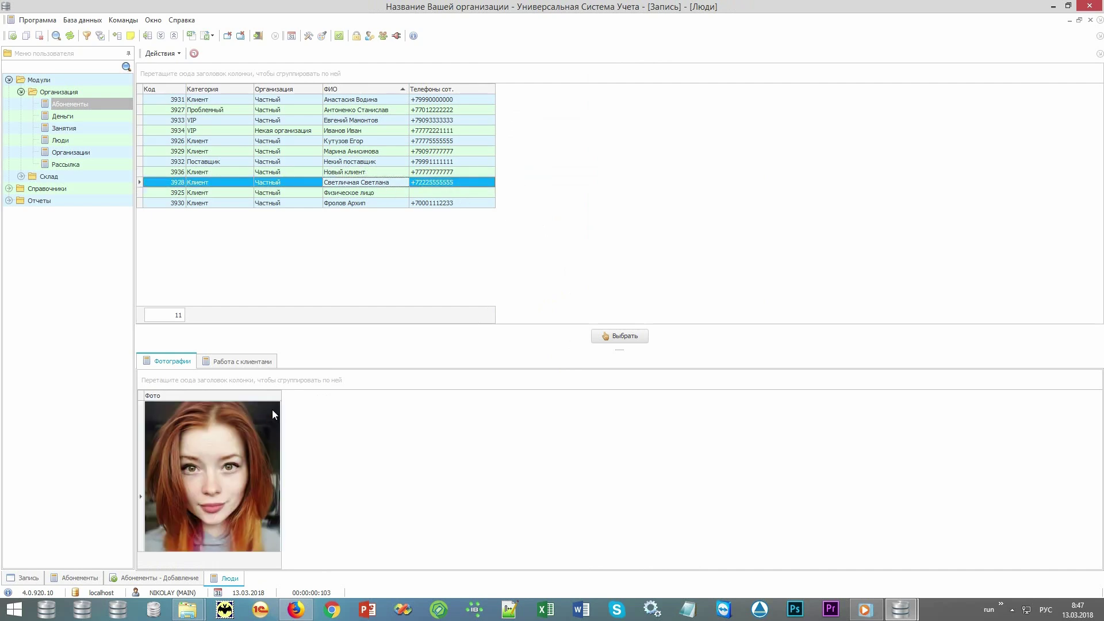
left_click(381, 204)
left_click(375, 111)
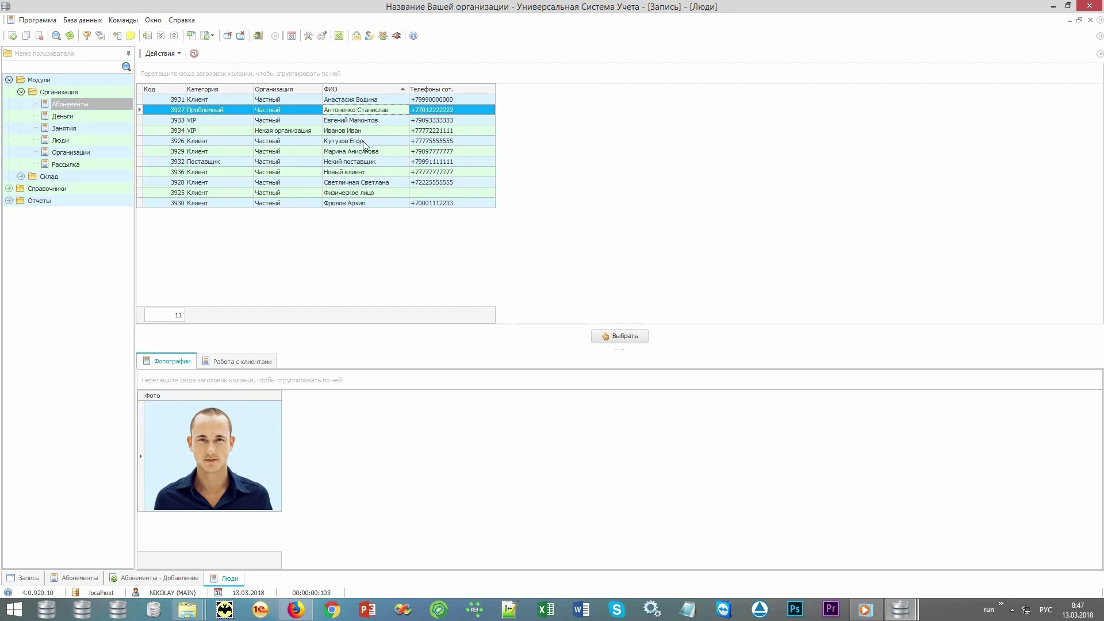
left_click(369, 142)
left_click(371, 151)
left_click(374, 101)
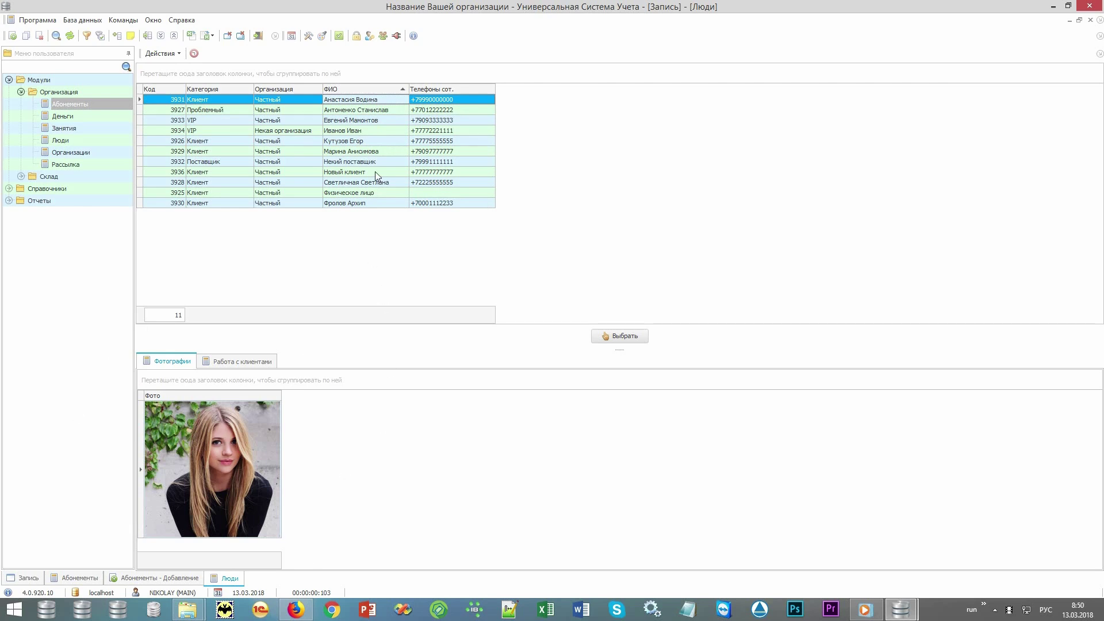
- Choose Новый клиент as the subscription's client and set Вид абонемента to Фитнес 12 занятий
left_click(375, 171)
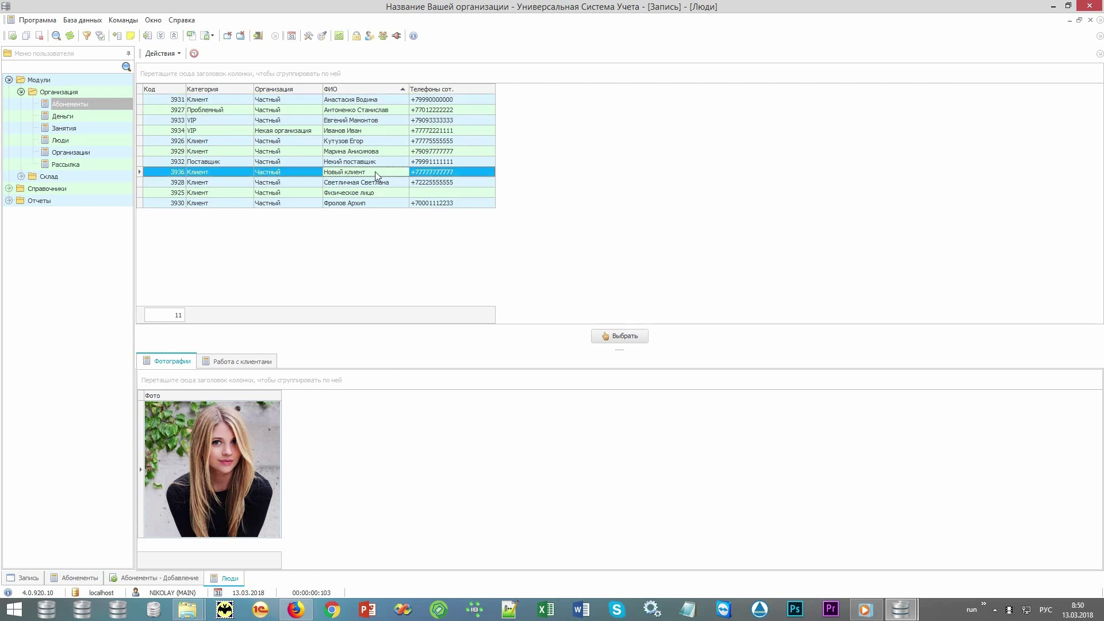
left_click(621, 336)
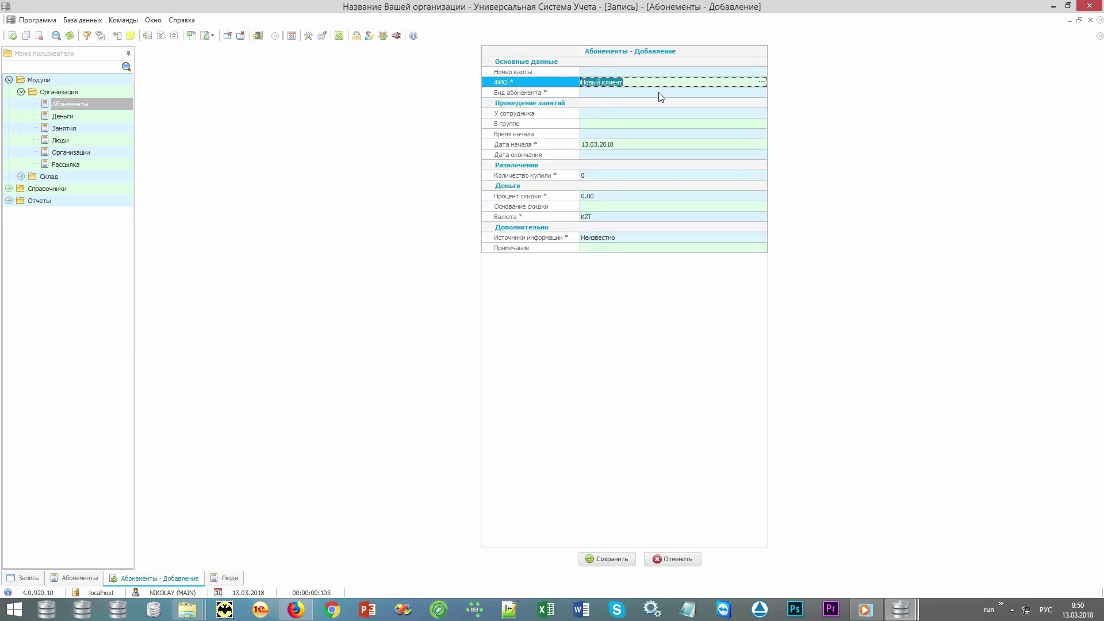
left_click(659, 93)
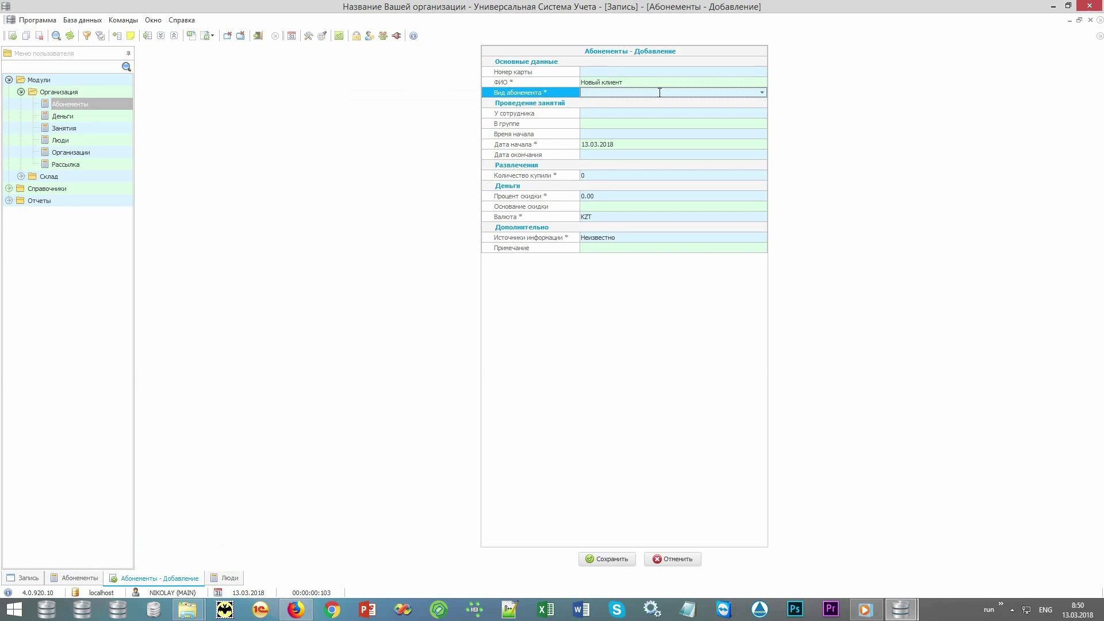
left_click(659, 93)
key("alt+shift")
type("ф")
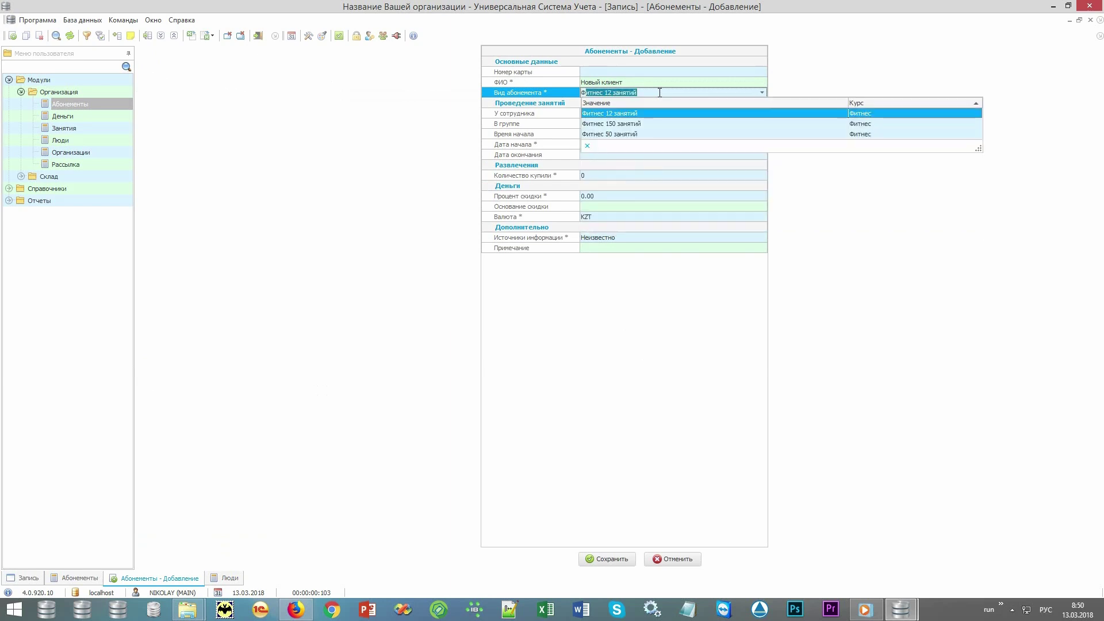
left_click(645, 113)
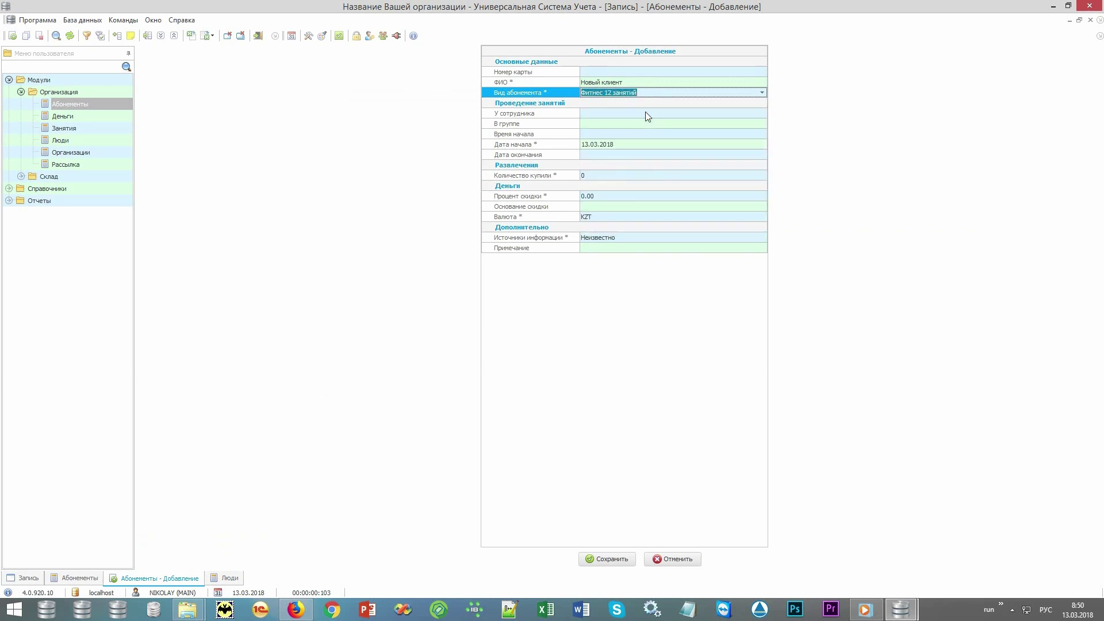
- Enter the client's card number in Номер карты, leave employee, group and start time unset, and save the subscription
left_click(654, 73)
type("123")
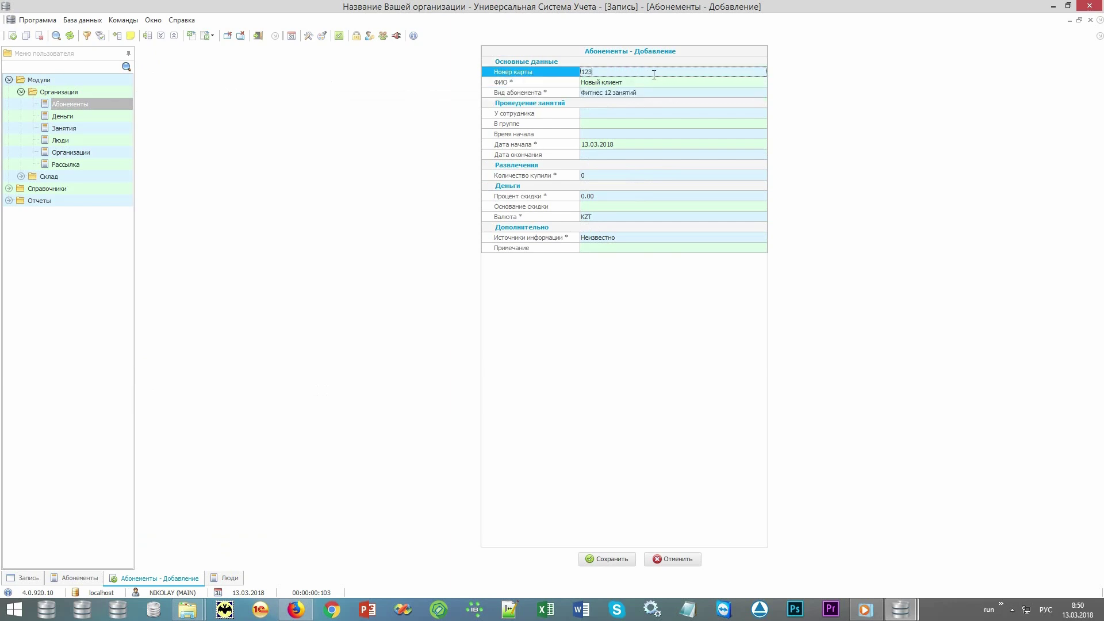
left_click(556, 115)
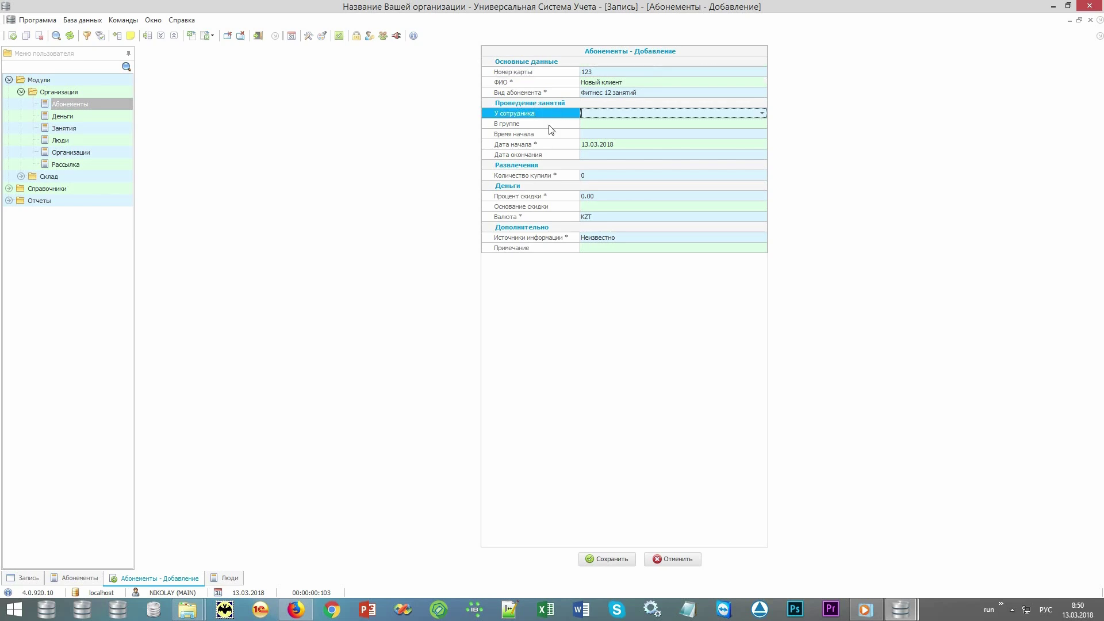
left_click(550, 125)
left_click(549, 136)
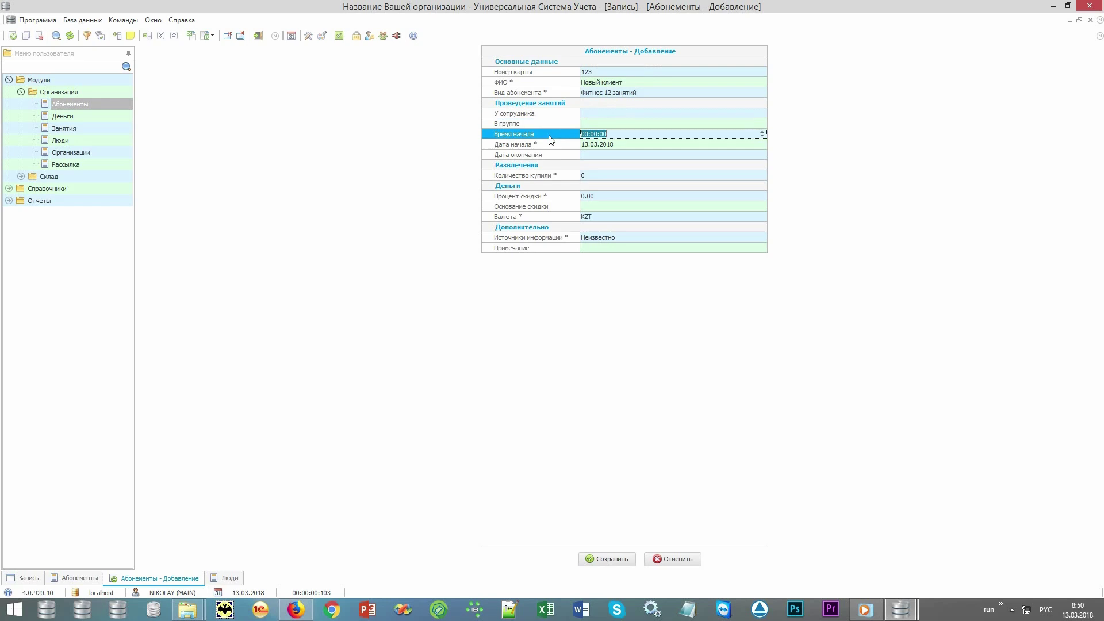
left_click(609, 559)
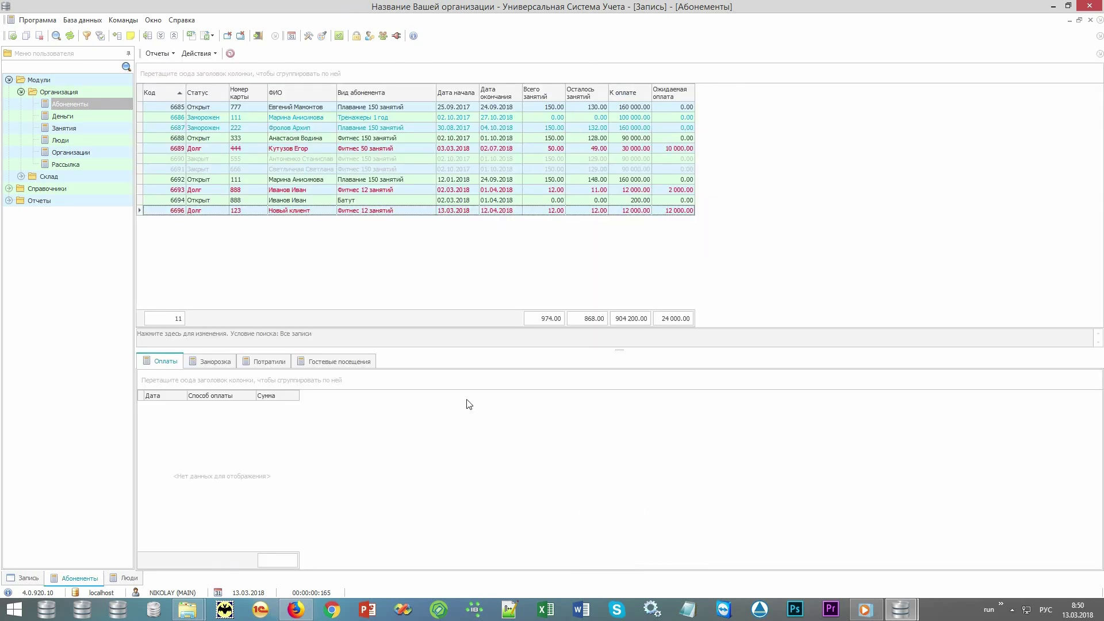
- Refresh the class schedule for 13.03.2018 to 14.03.2018, check it, and return to the subscriptions list
left_click(321, 211)
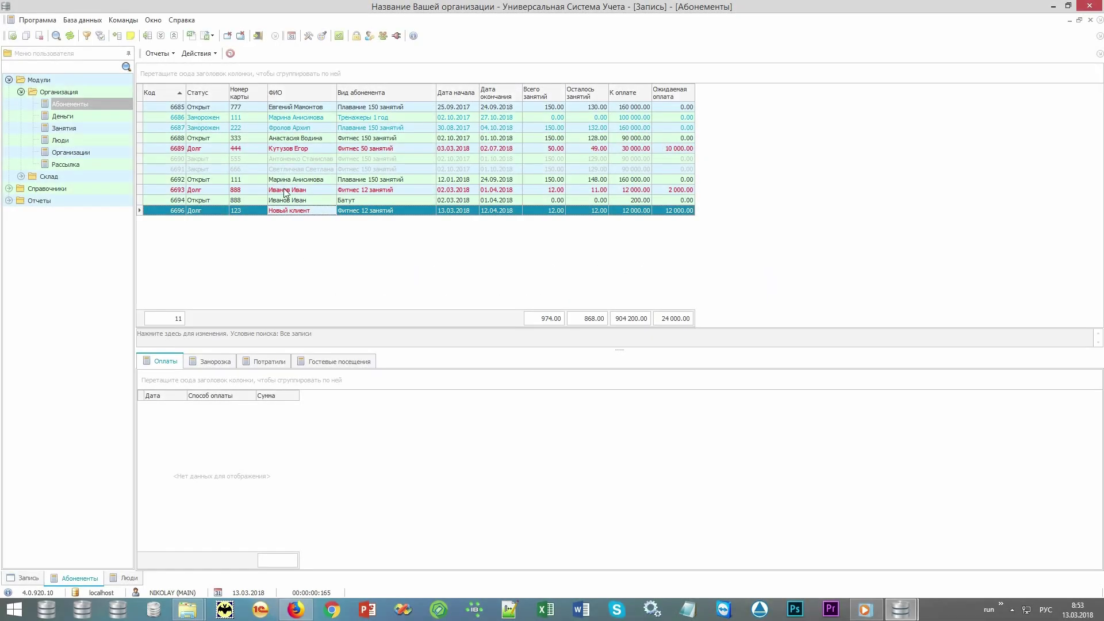
left_click(291, 35)
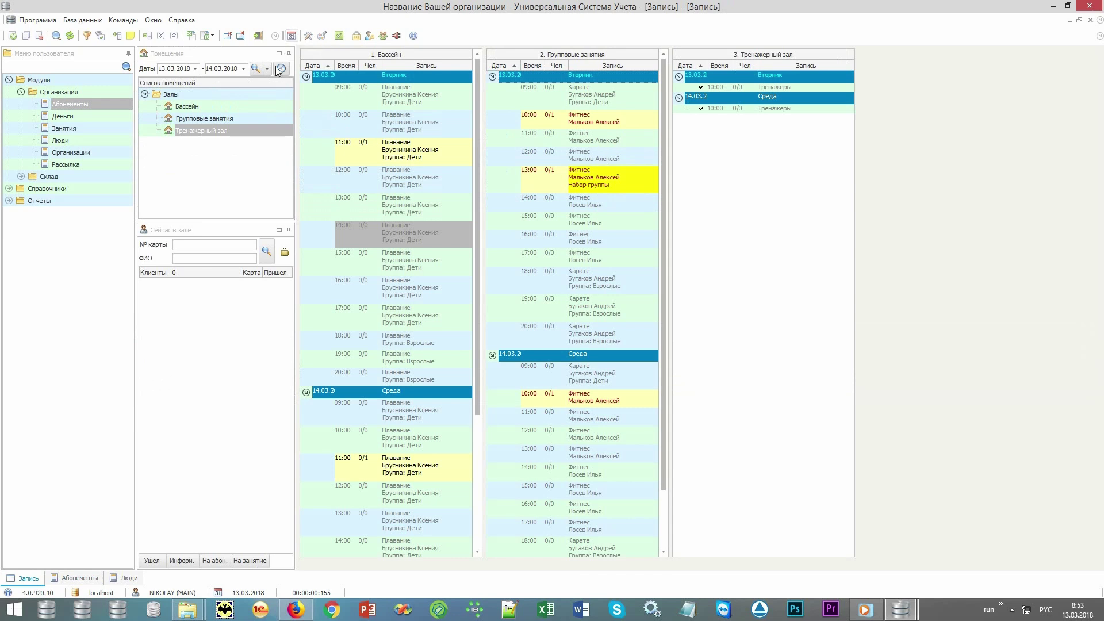
left_click(254, 68)
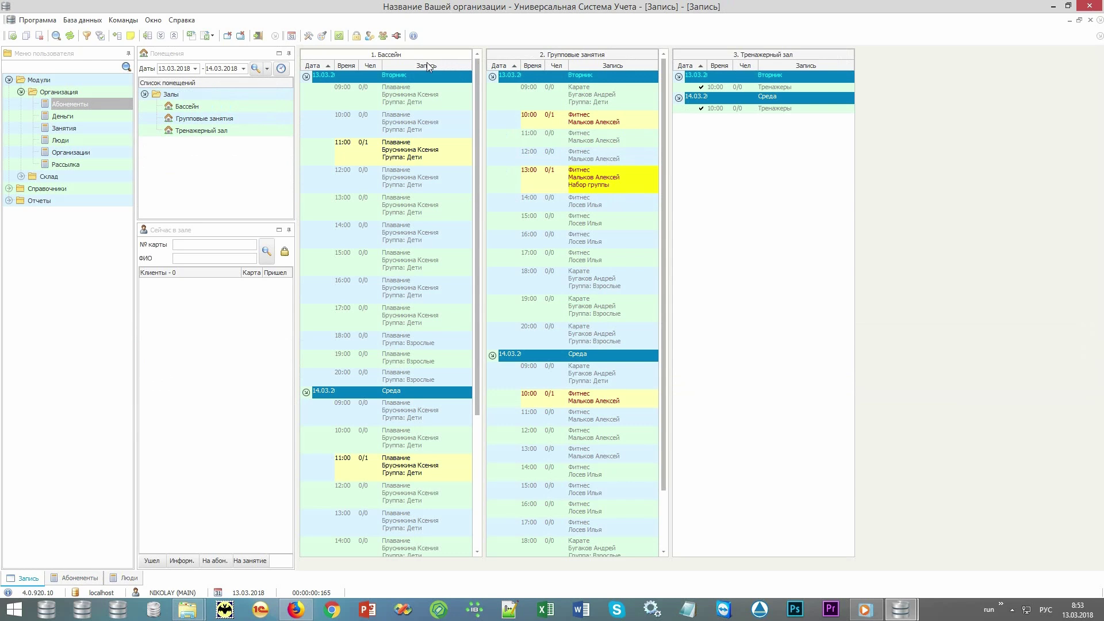
left_click(92, 579)
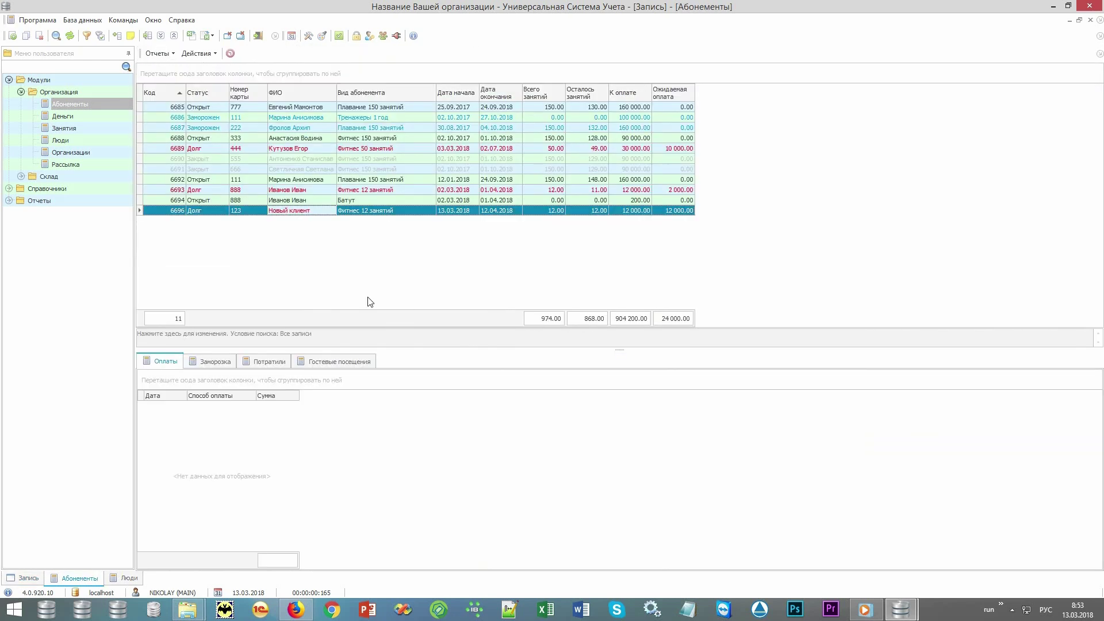
- Run the action that distributes the new client's Фитнес 12 занятий subscription across the class schedule
left_click(353, 213)
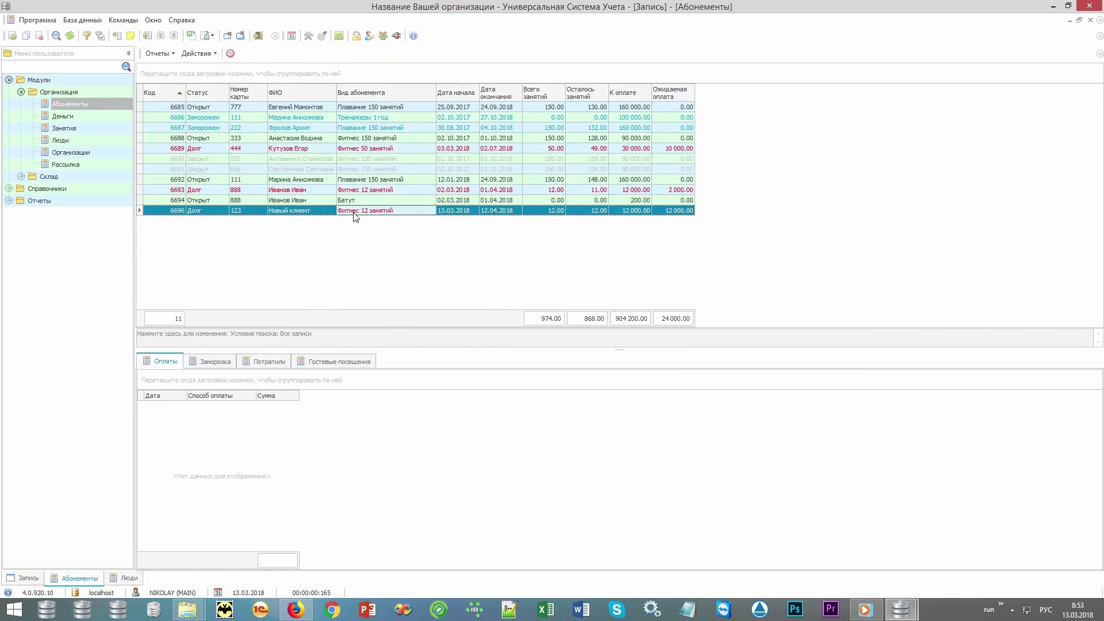
left_click(206, 59)
left_click(252, 84)
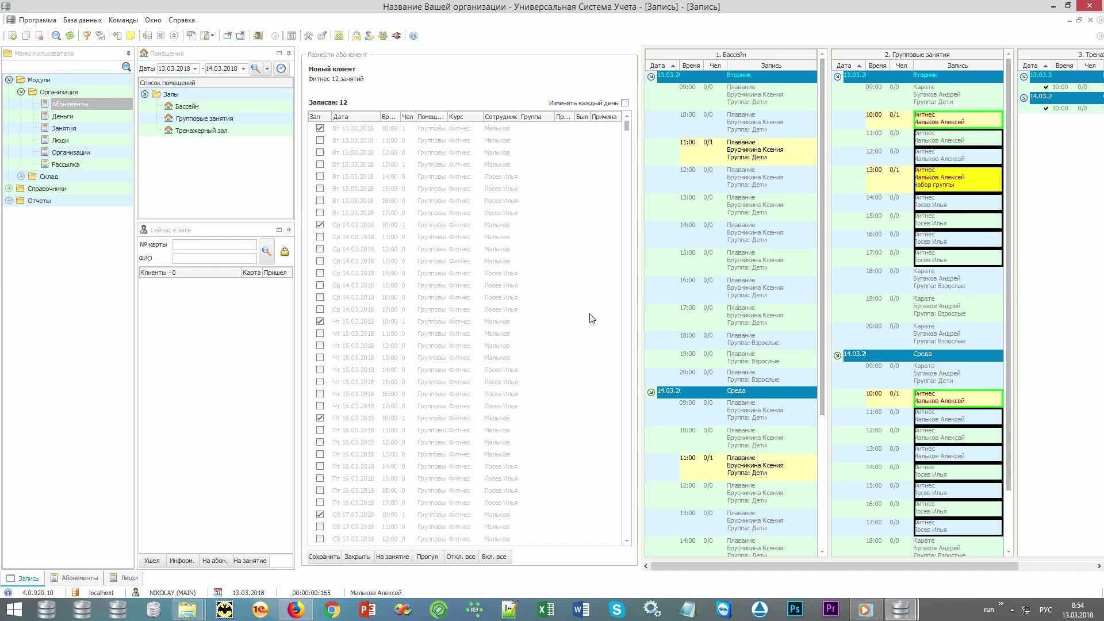
- With Изменять каждый день enabled, unmark the daily 10:00 fitness classes, book the 12:00 ones instead, and save the distribution
left_click(604, 105)
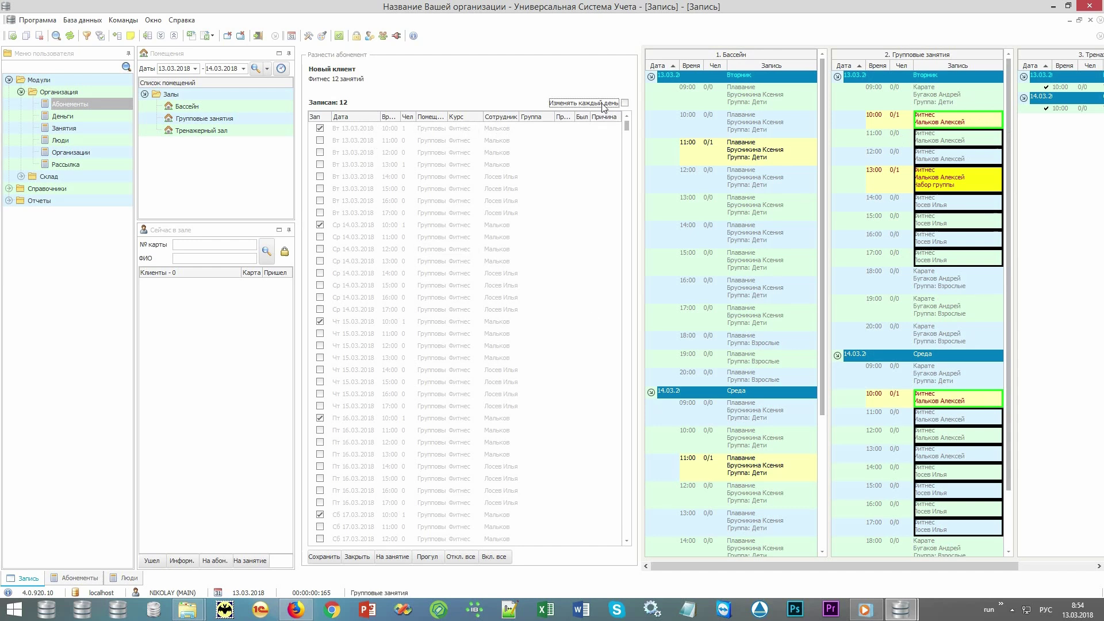
left_click(320, 128)
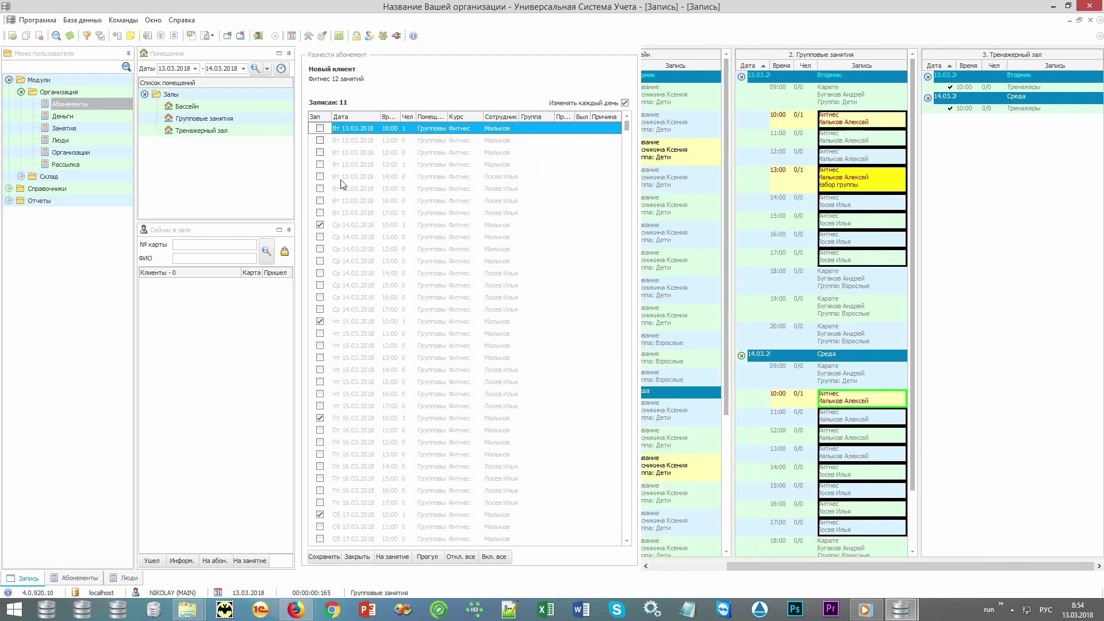
left_click(320, 152)
left_click(320, 153)
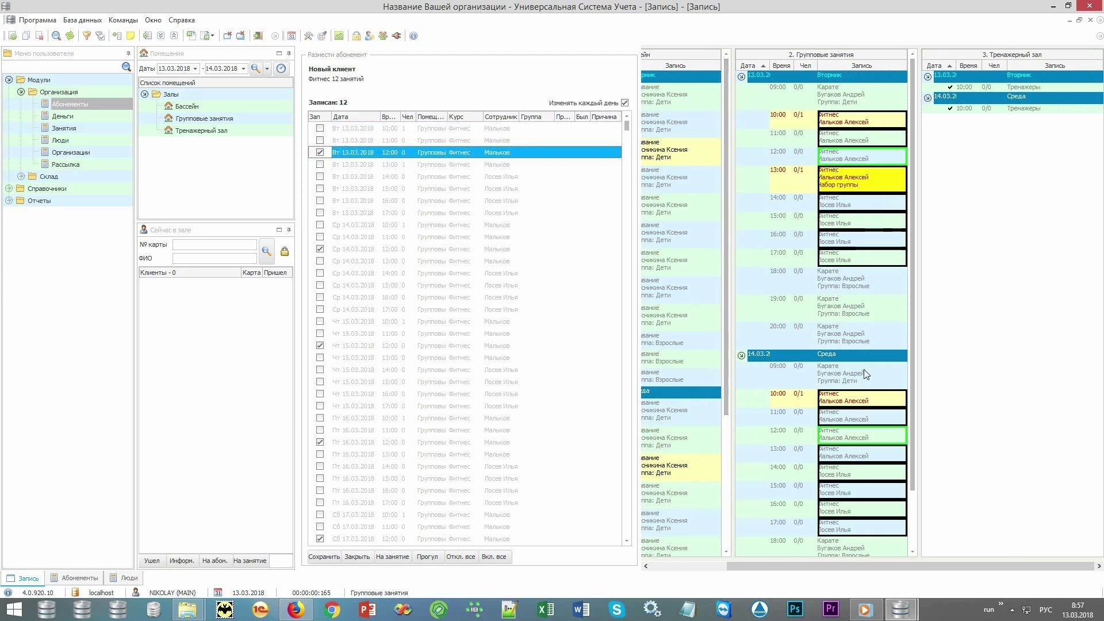
left_click(321, 560)
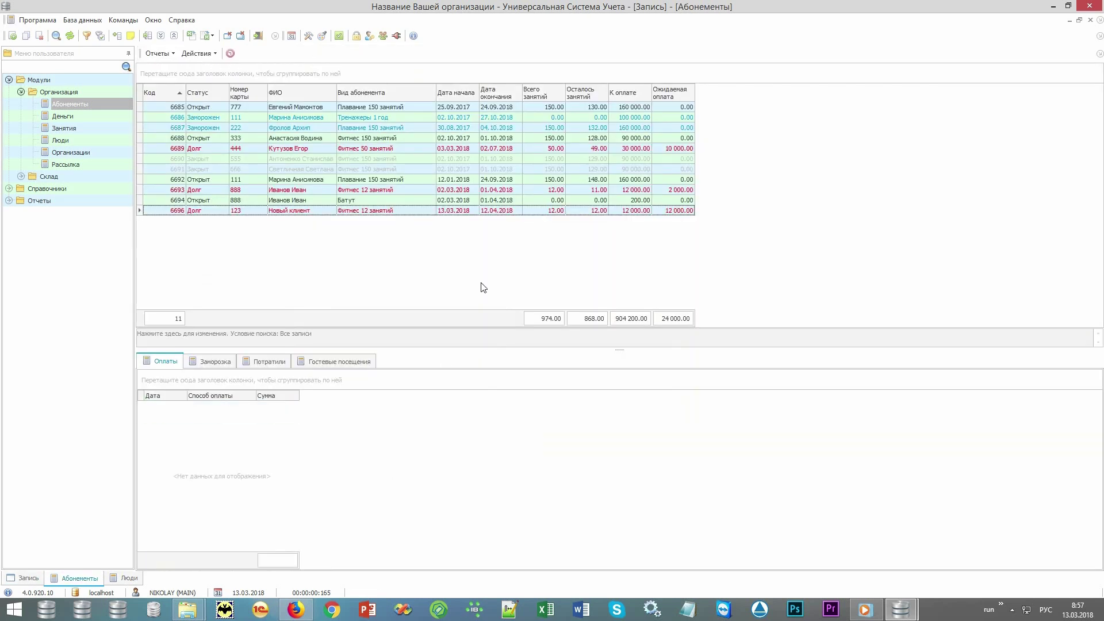
- Add a cash payment of 10000 dated 13.03.2018 to the new client's Фитнес 12 занятий subscription and save it
left_click(390, 211)
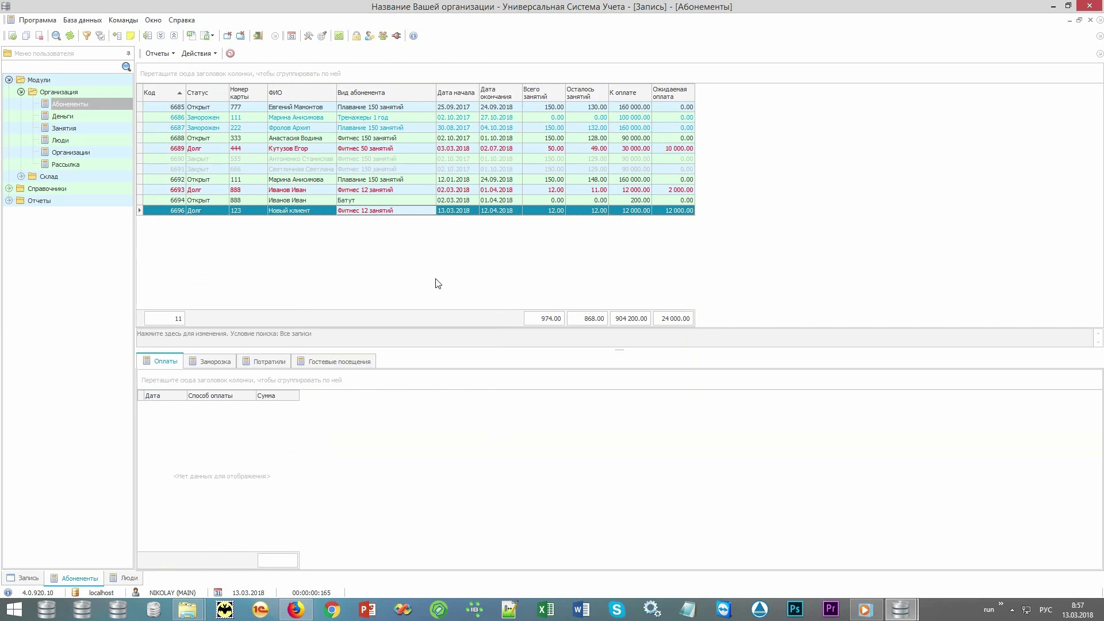
left_click(636, 211)
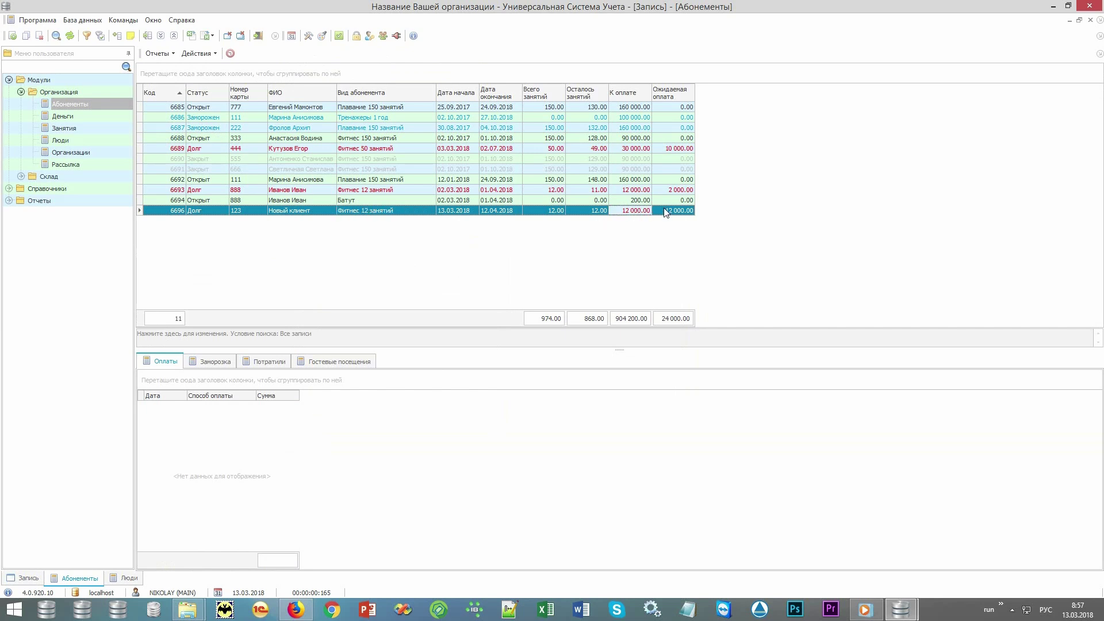
left_click(665, 211)
right_click(274, 476)
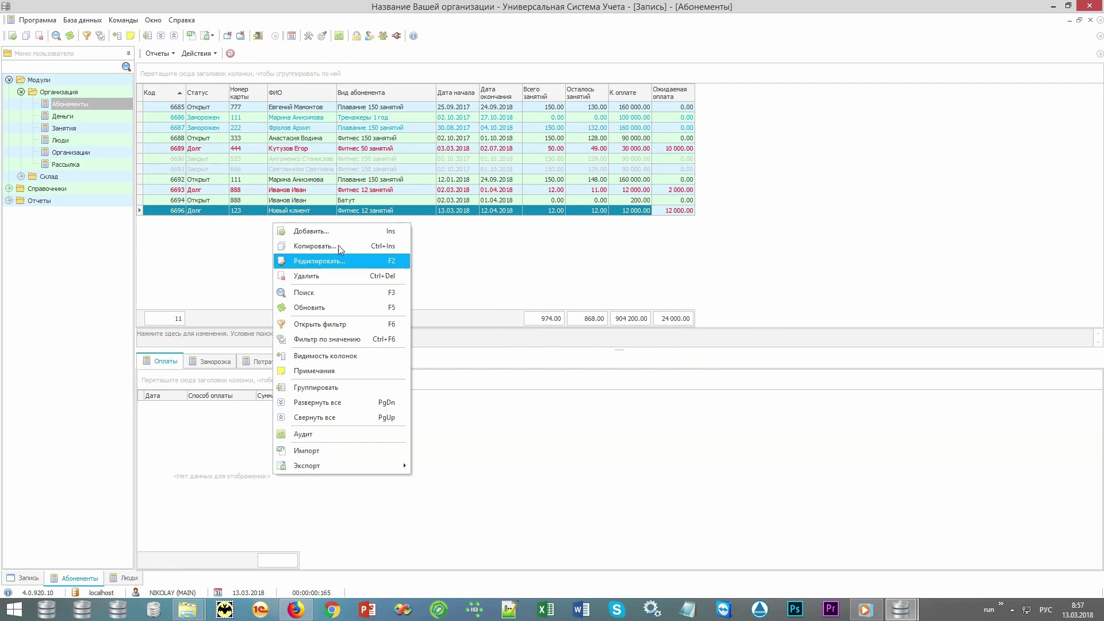
left_click(311, 231)
type("10000")
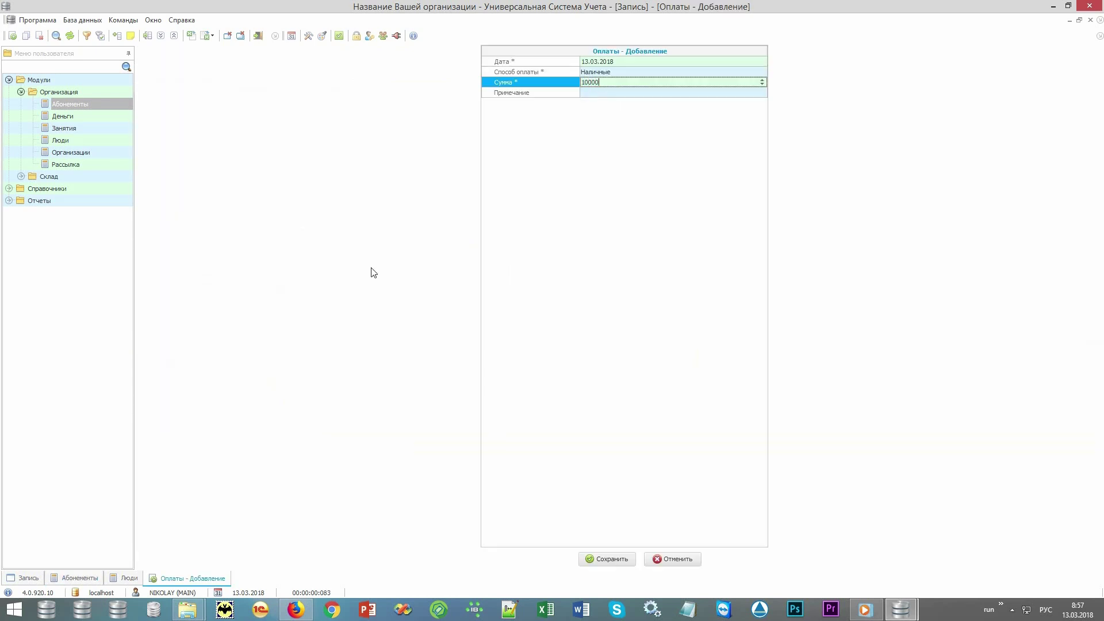
key("Return")
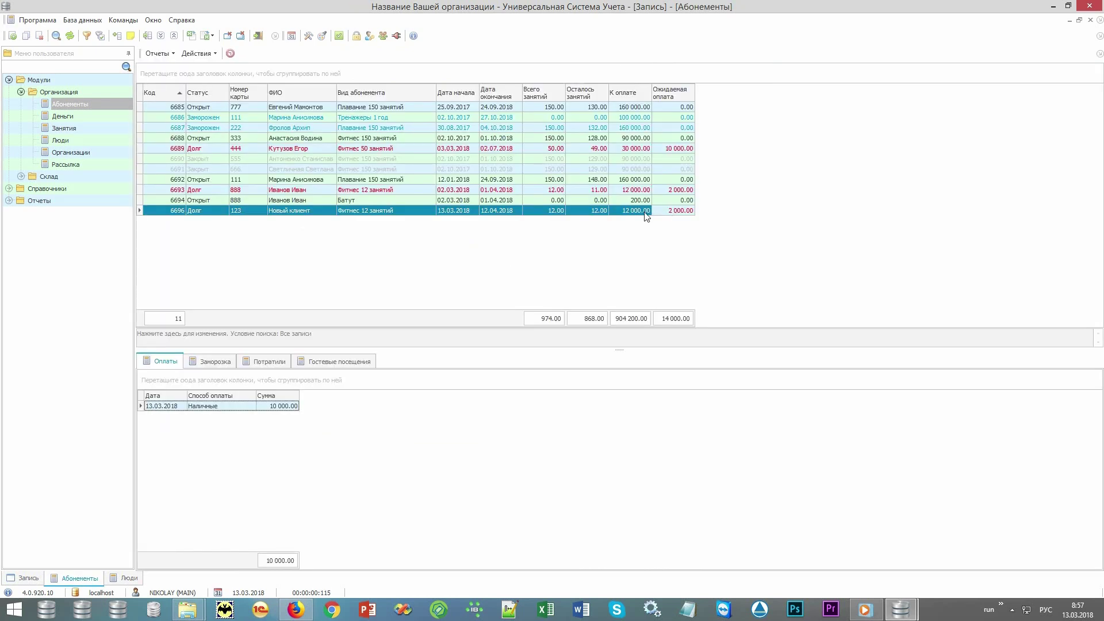
- Generate the Приходный кассовый ордер report for the new client's payment, review it, and close it
left_click(661, 211)
left_click(219, 406)
left_click(169, 54)
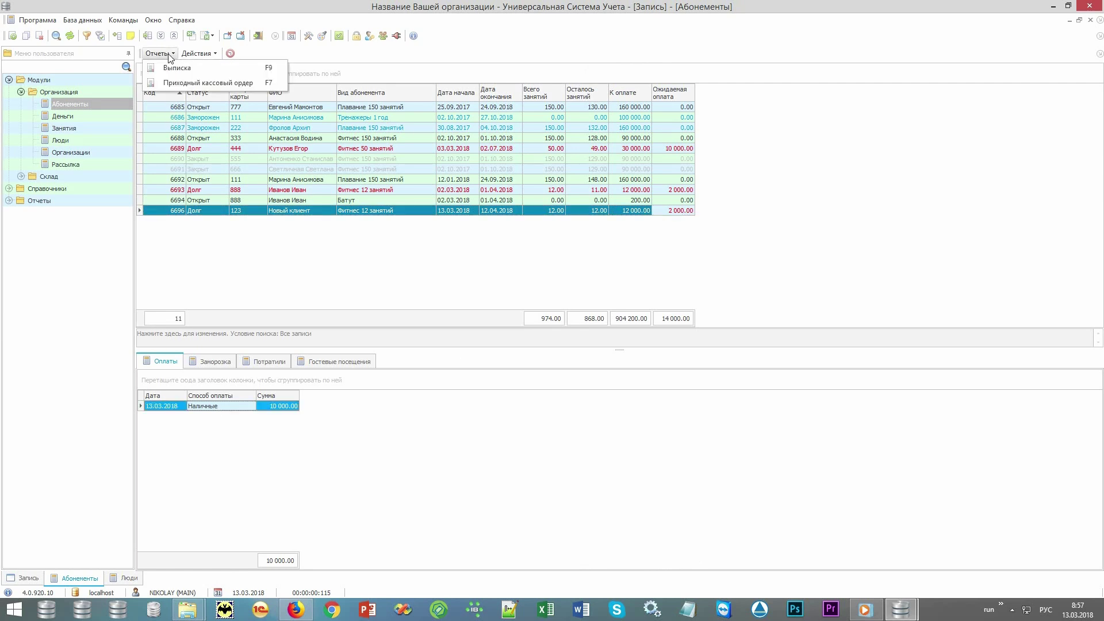
left_click(171, 85)
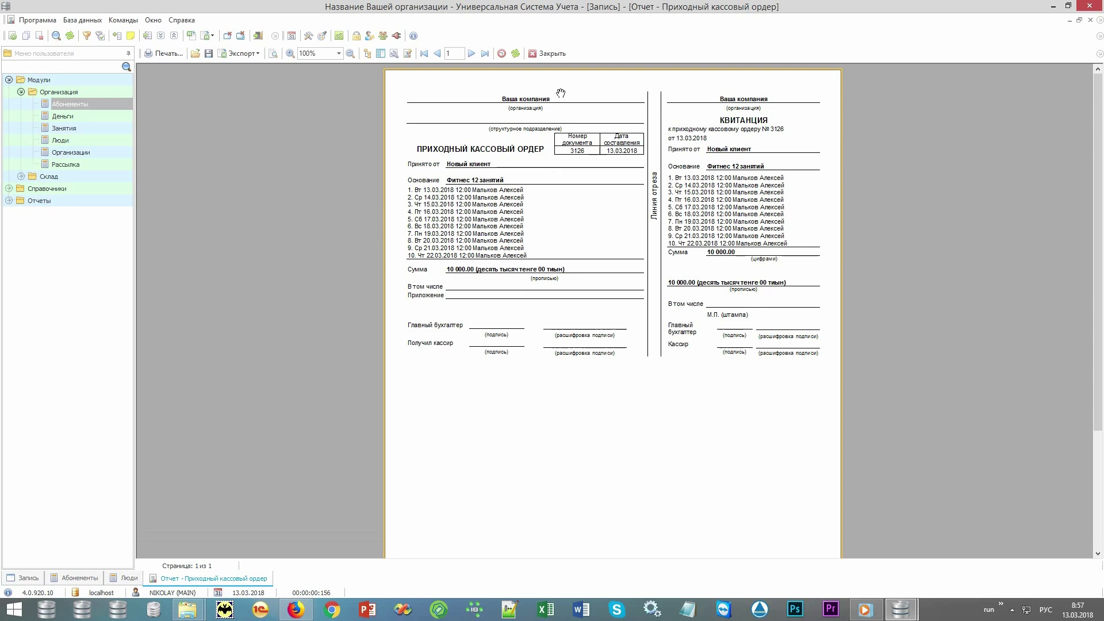
left_click(549, 55)
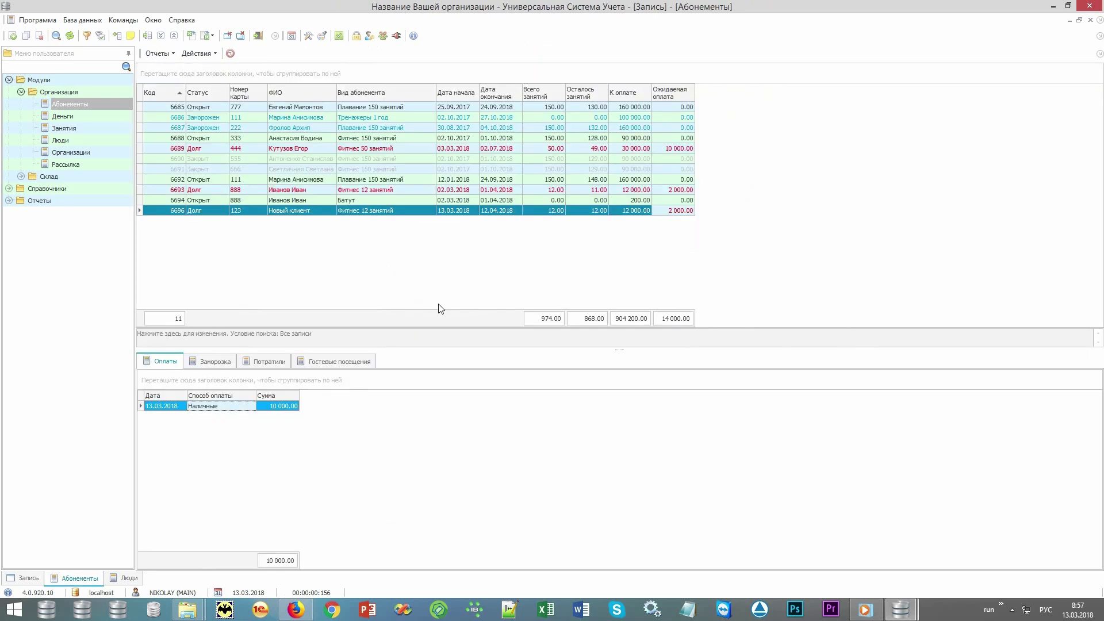
- Generate the Выписка report for the new client's subscription, review the listed lessons, and close it
left_click(171, 53)
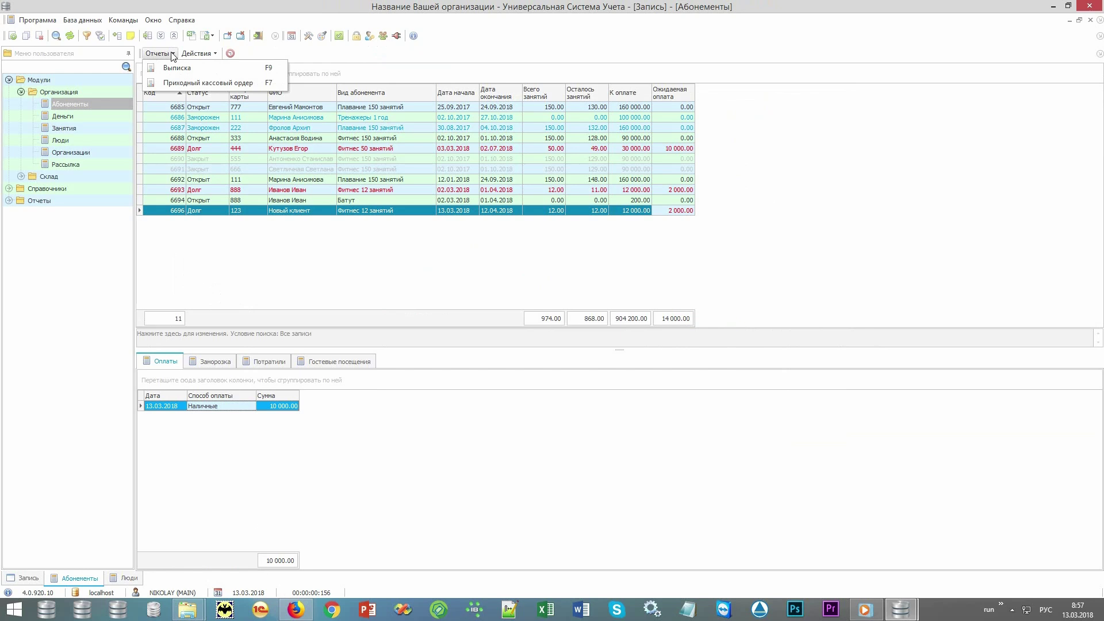
left_click(203, 68)
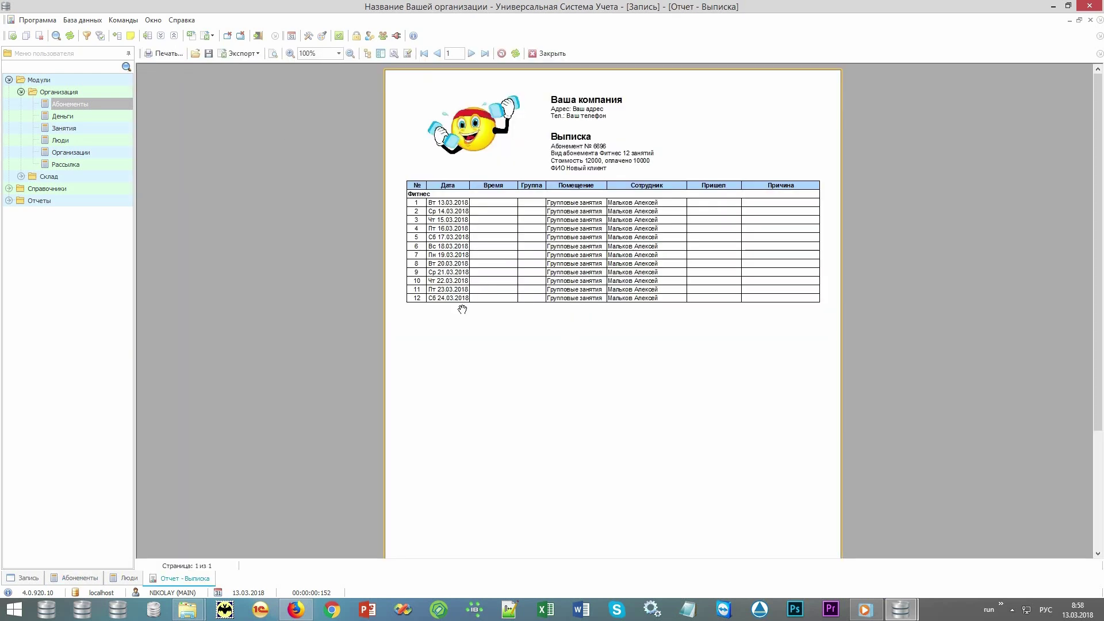
left_click(545, 54)
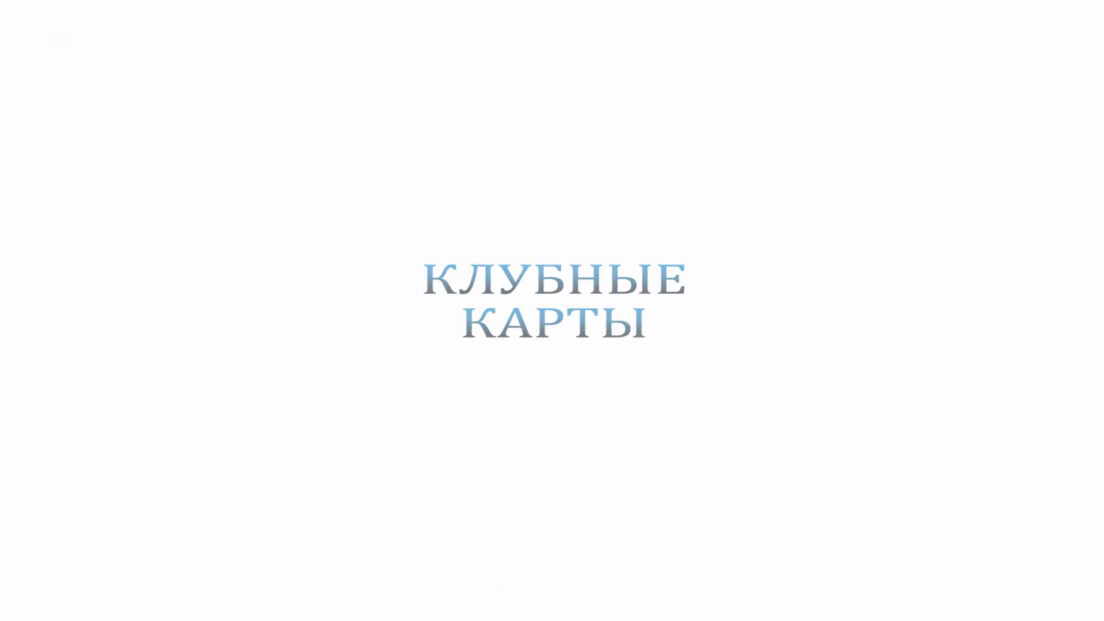
- In the class schedule, look up the Фитнес 50 занятий client by № карты and mark their arrival
left_click(292, 36)
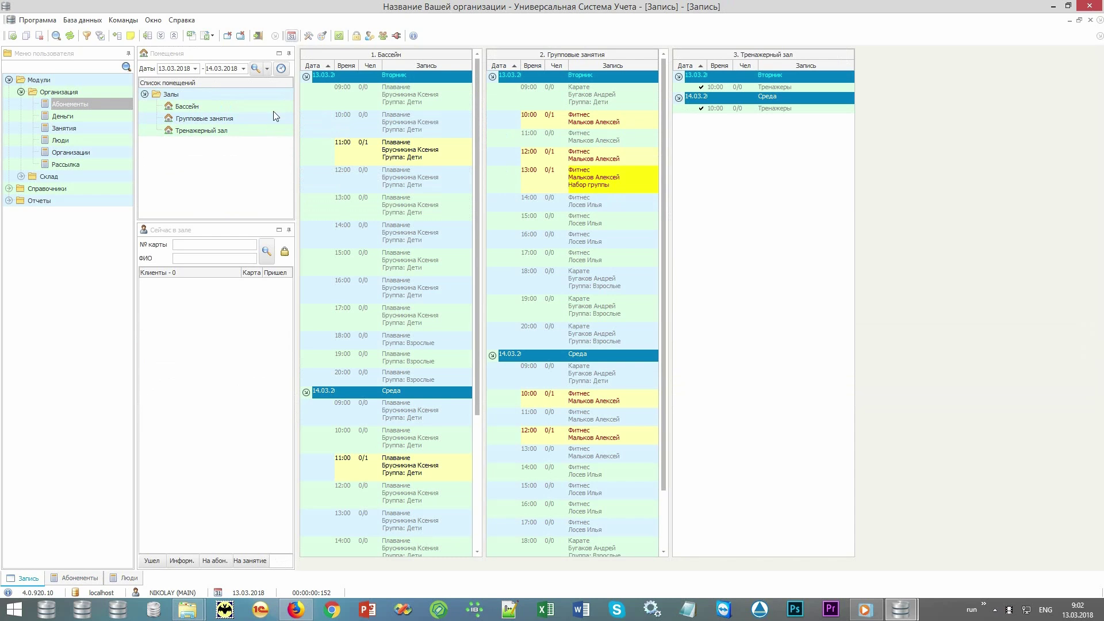
left_click(186, 246)
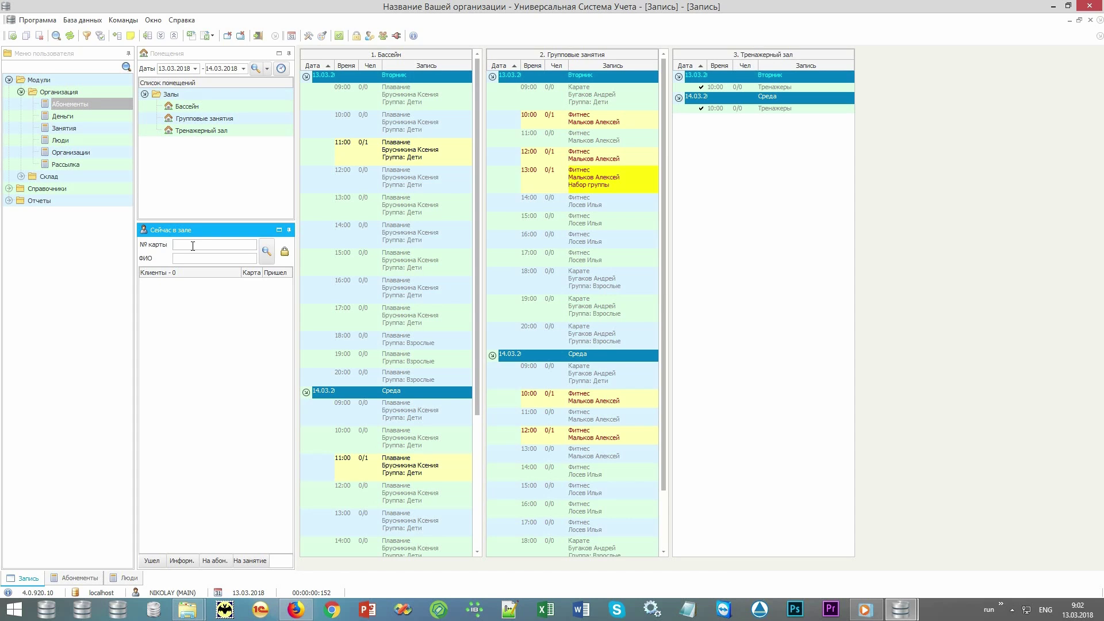
type("444")
key("Return")
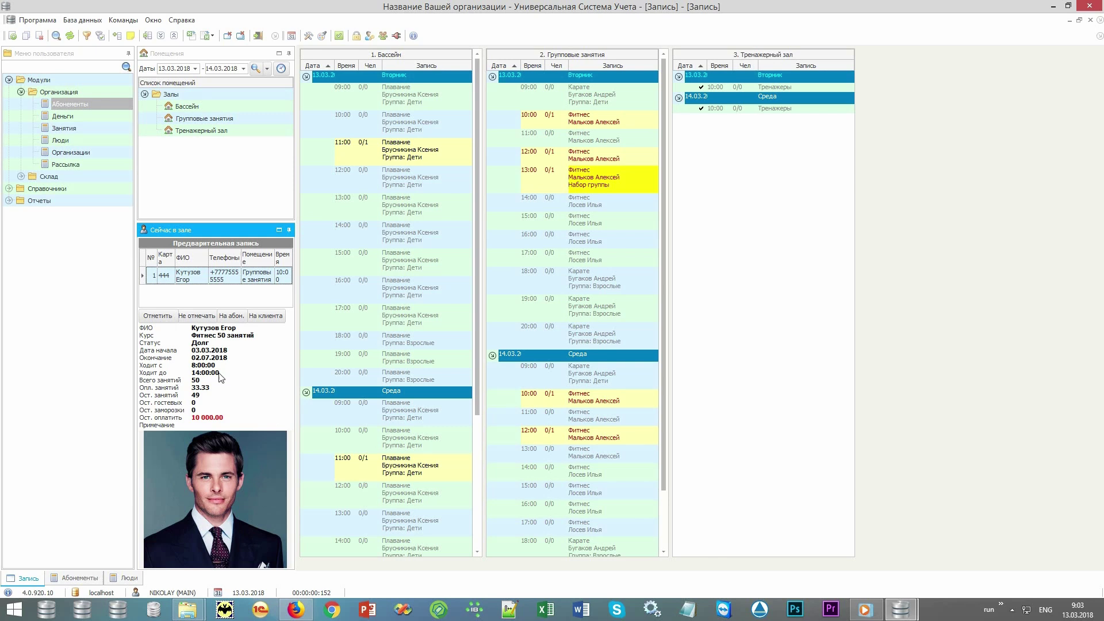
left_click(158, 316)
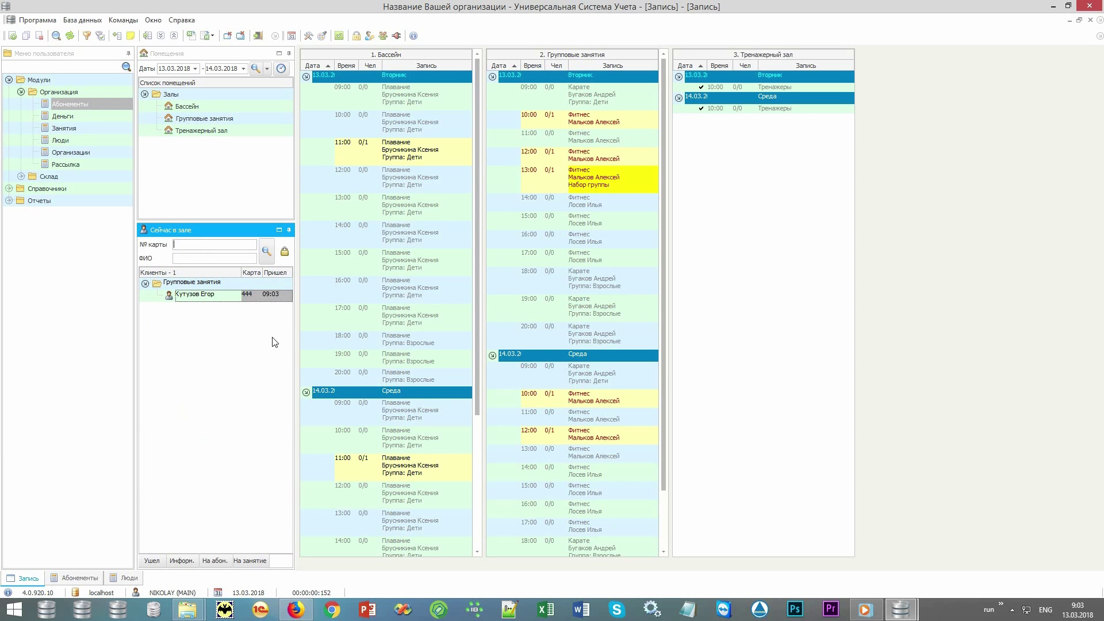
- Look up the Фитнес 150 занятий client by № карты and mark their arrival
type("333")
key("Return")
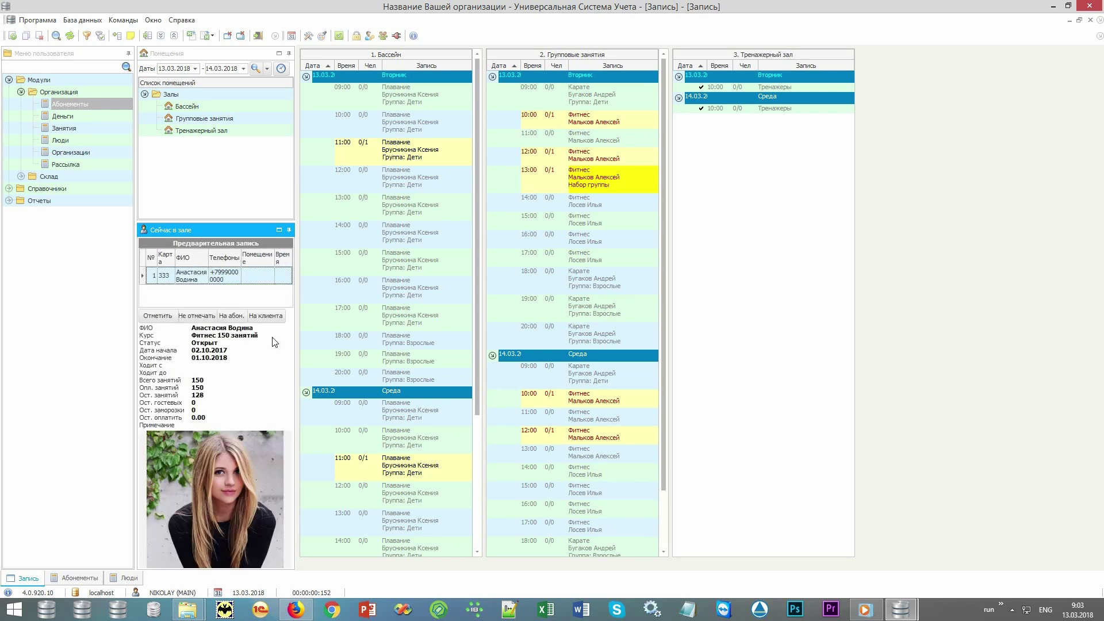
left_click(168, 316)
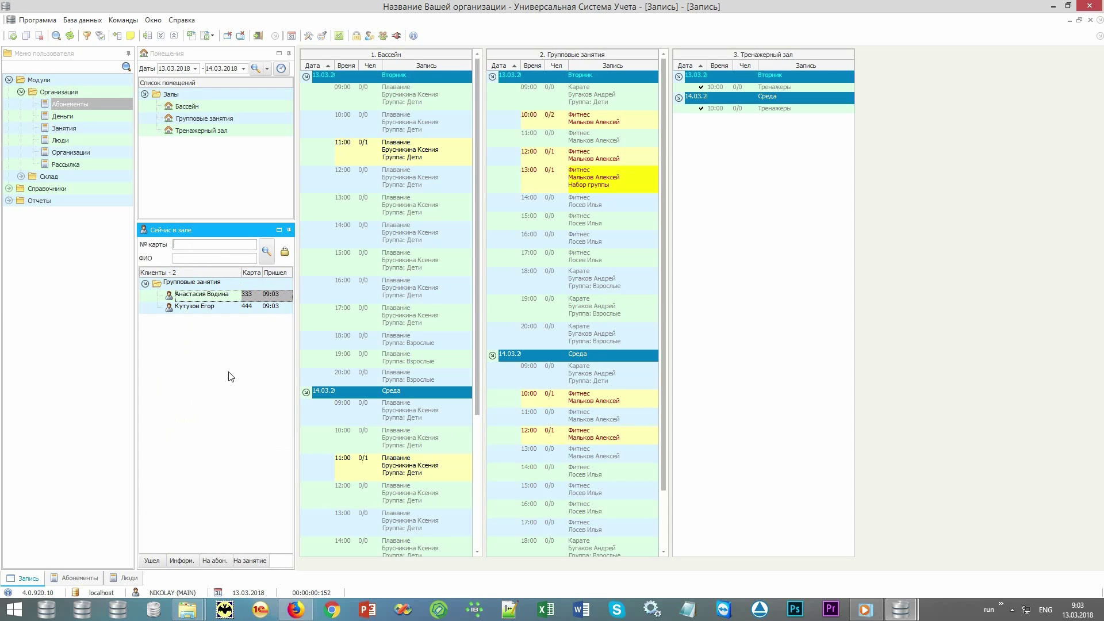
- View the client details and photos of both visitors in the hall, ending on the Фитнес 50 занятий client
double_click(208, 307)
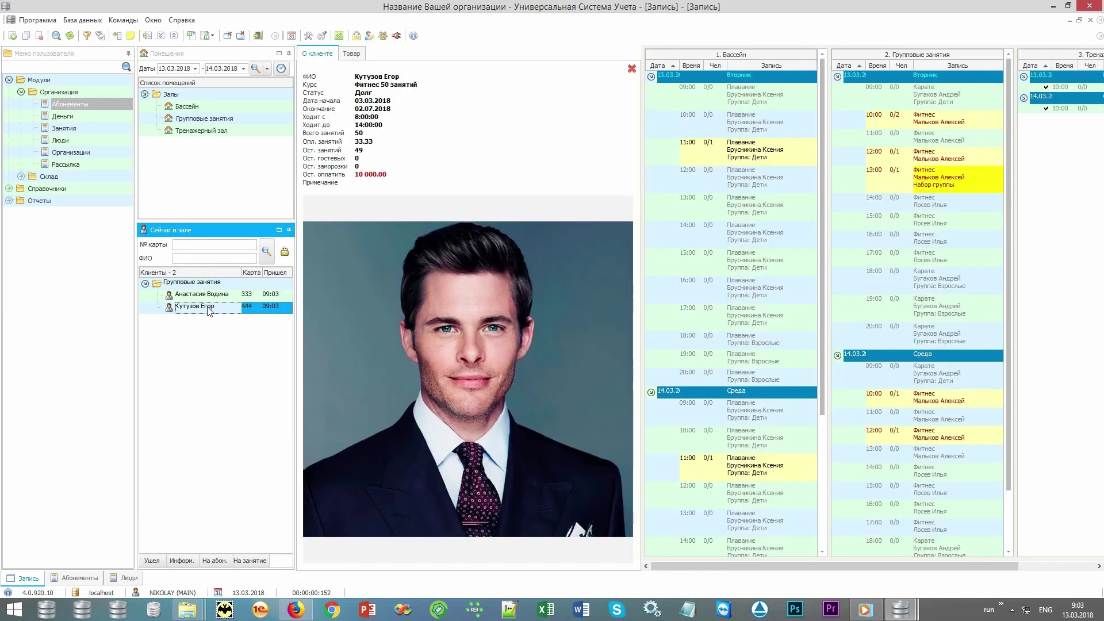
left_click(210, 296)
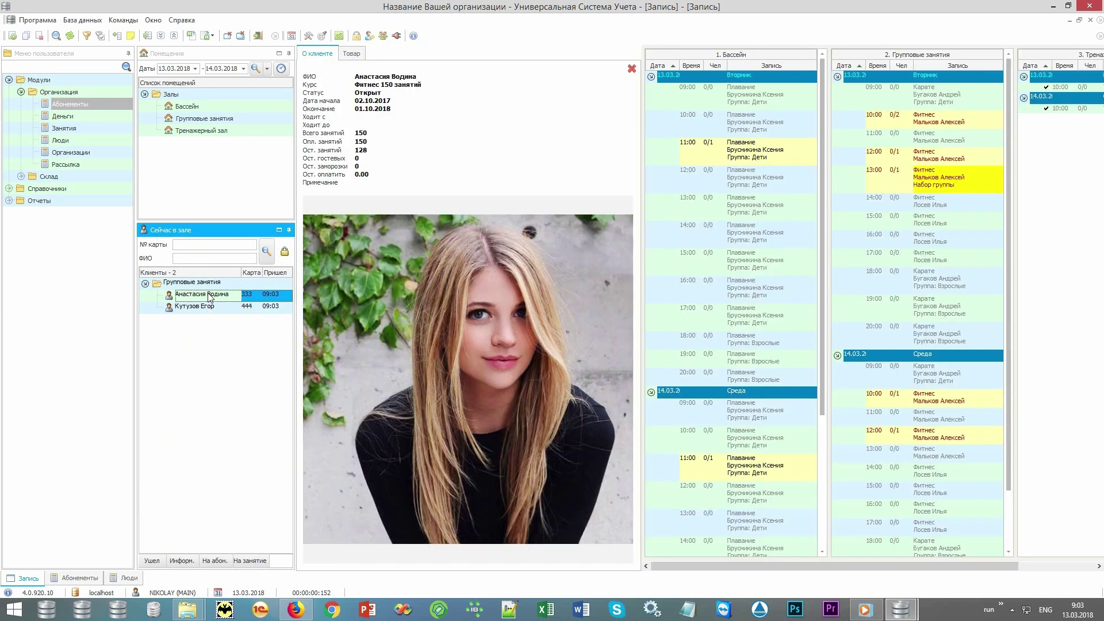
left_click(207, 308)
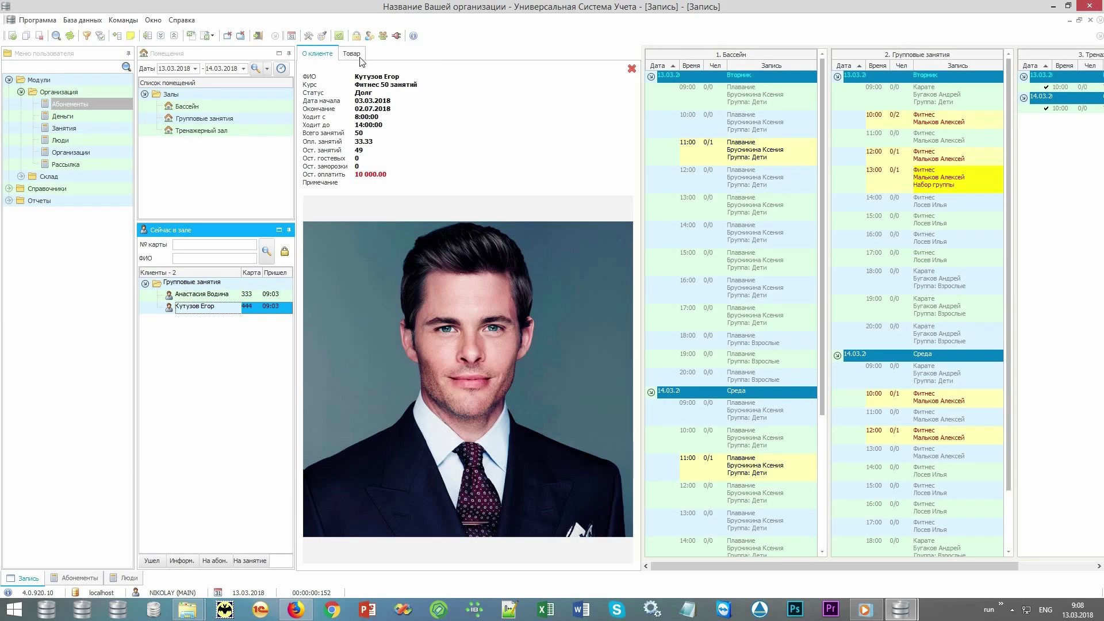
- Browse the Бар warehouse, issue Ключ от шкафчика 1 from the Ключи warehouse to the Фитнес 50 занятий client, and close the client's goods form
left_click(352, 54)
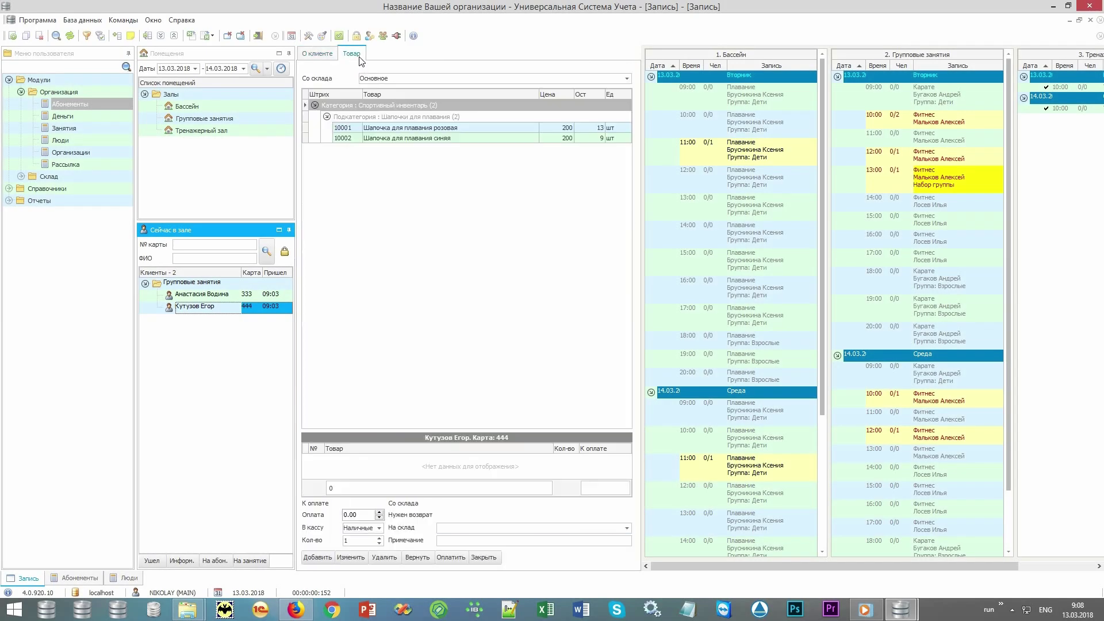
left_click(627, 78)
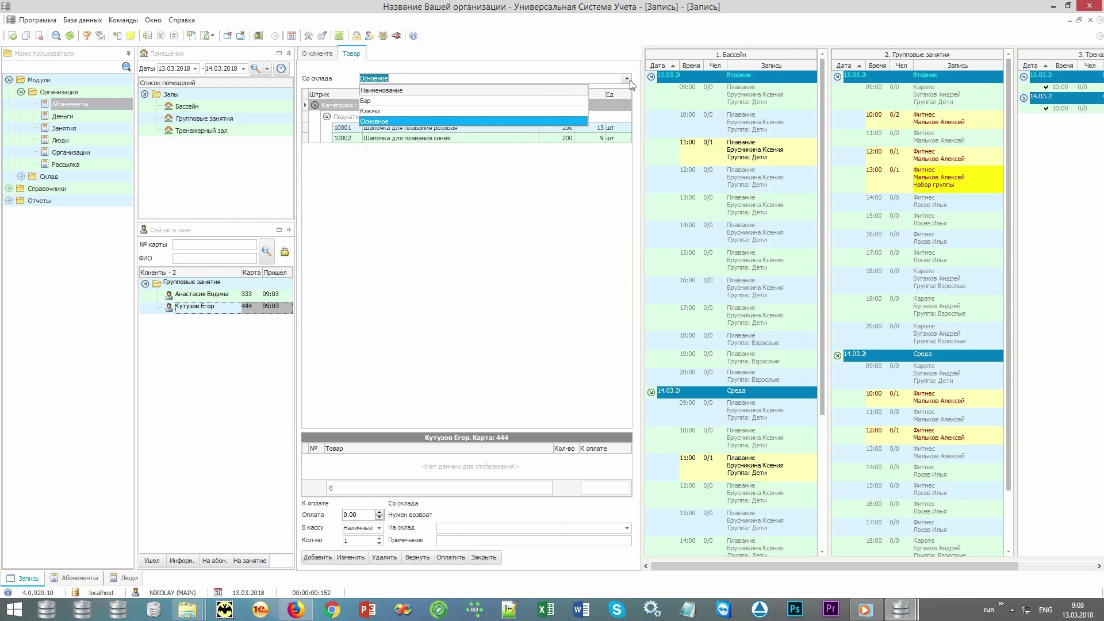
left_click(564, 99)
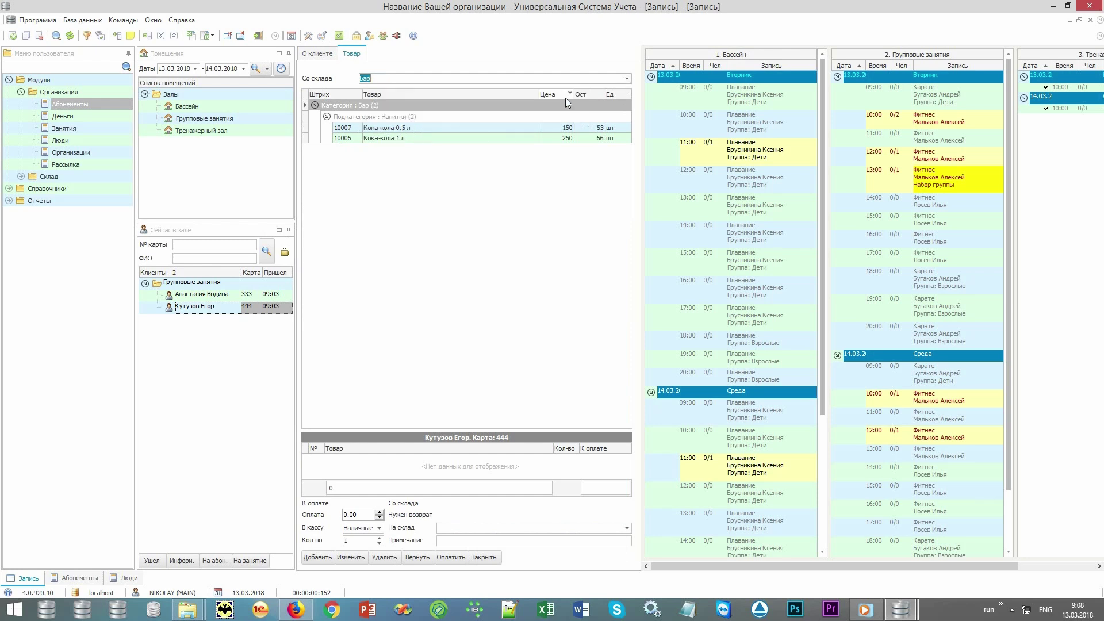
left_click(627, 79)
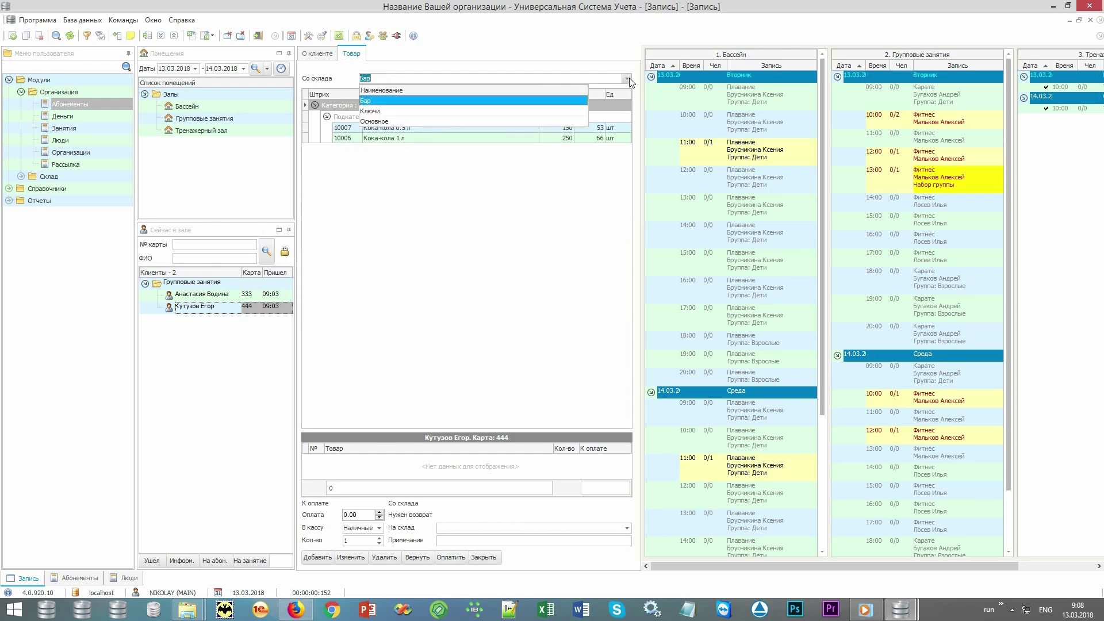
left_click(543, 112)
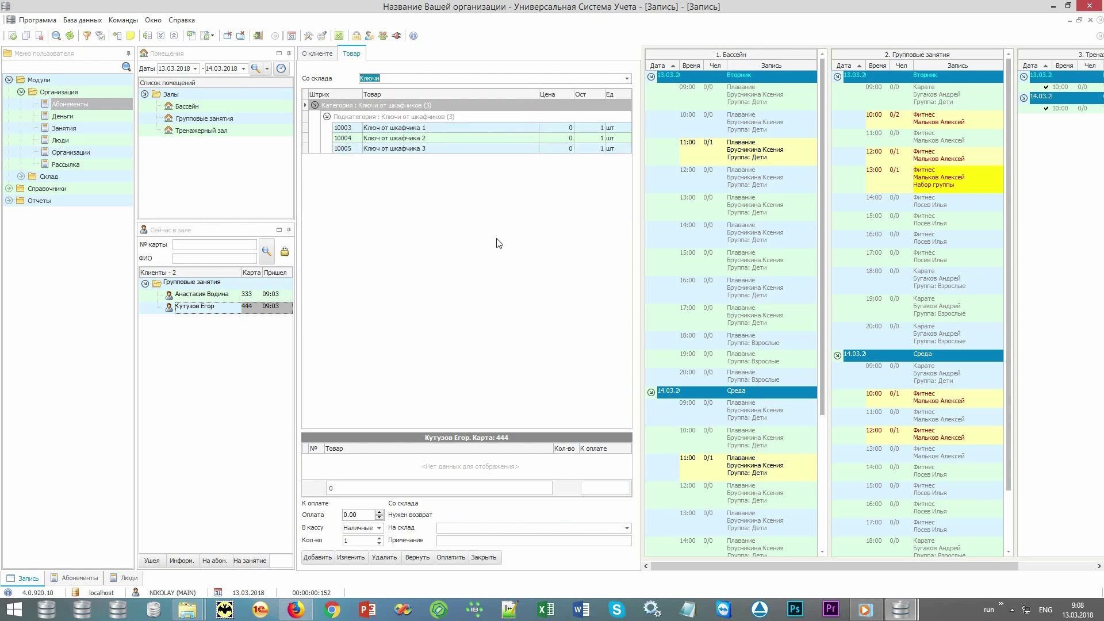
double_click(432, 129)
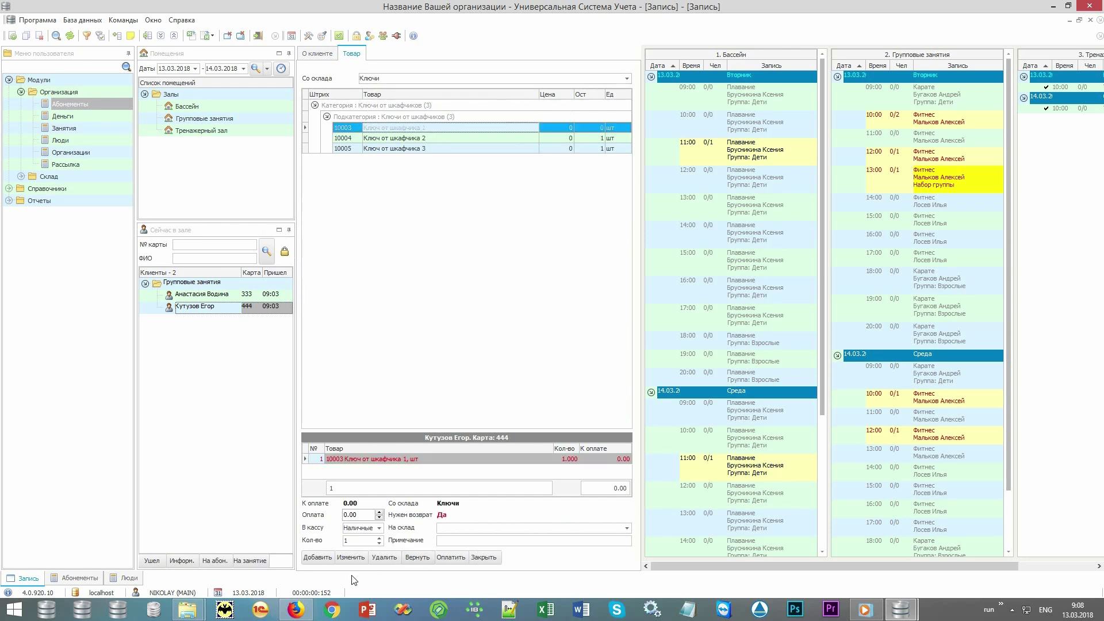
left_click(483, 558)
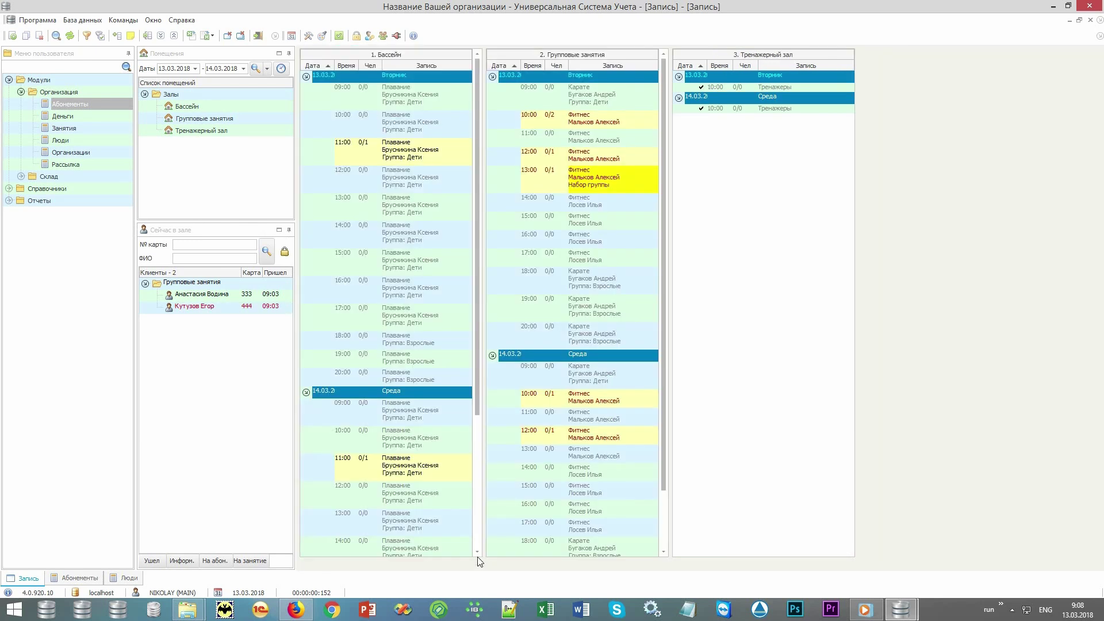
- Reopen the same client's goods, return Ключ от шкафчика 1, and close the client form
double_click(228, 308)
left_click(352, 55)
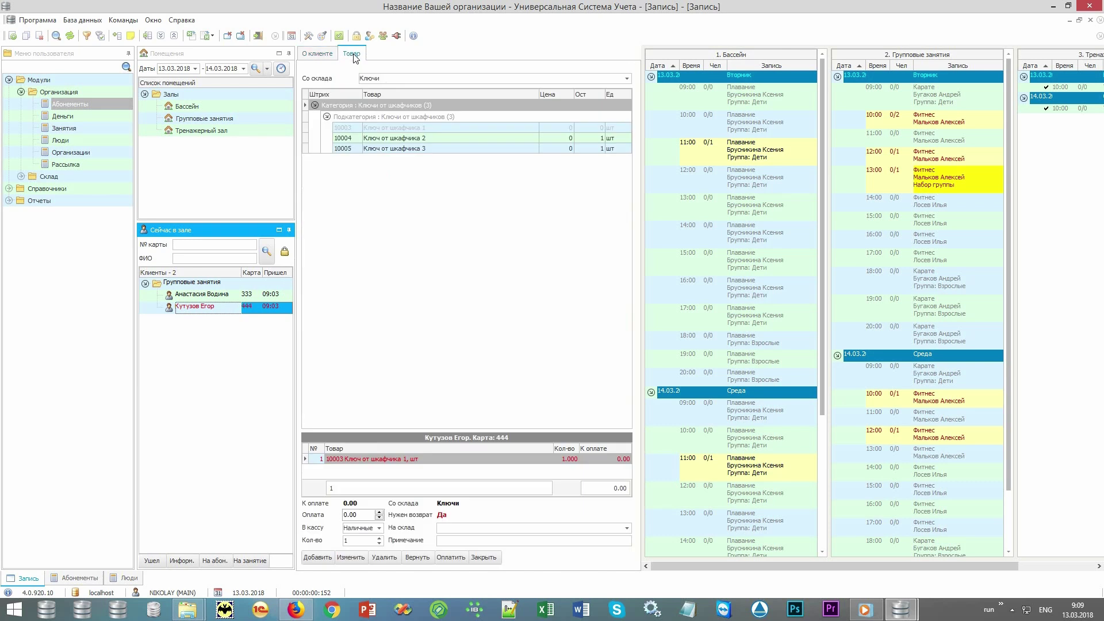
left_click(417, 561)
left_click(483, 558)
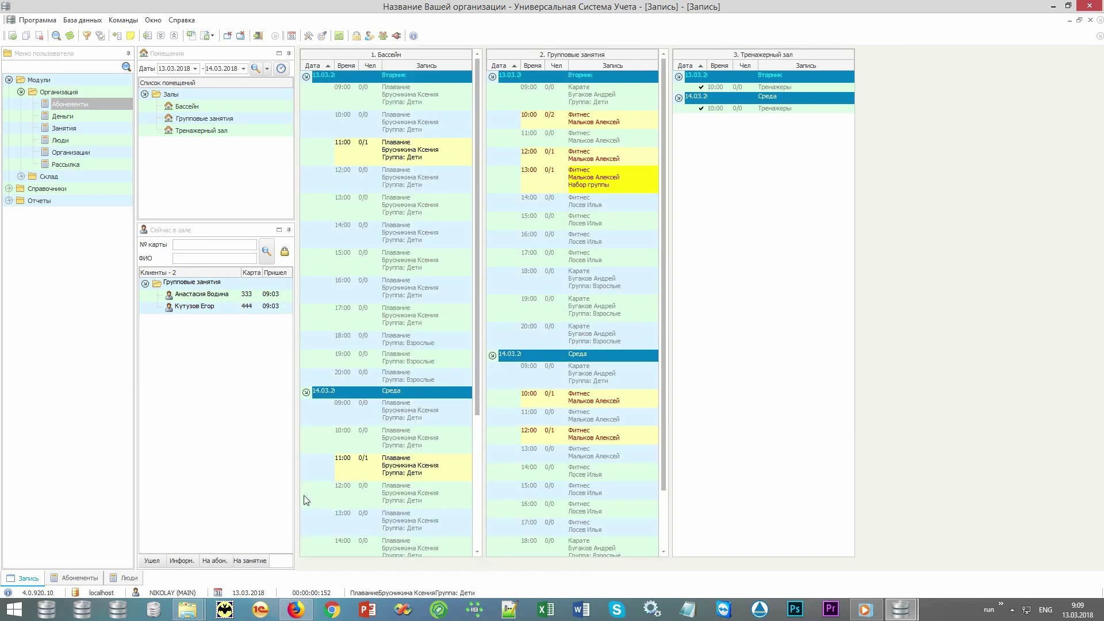
- Open Продажи in the Склад module, start a new sale window, and add the item with barcode 10002, Шапочка для плавания синяя
double_click(63, 179)
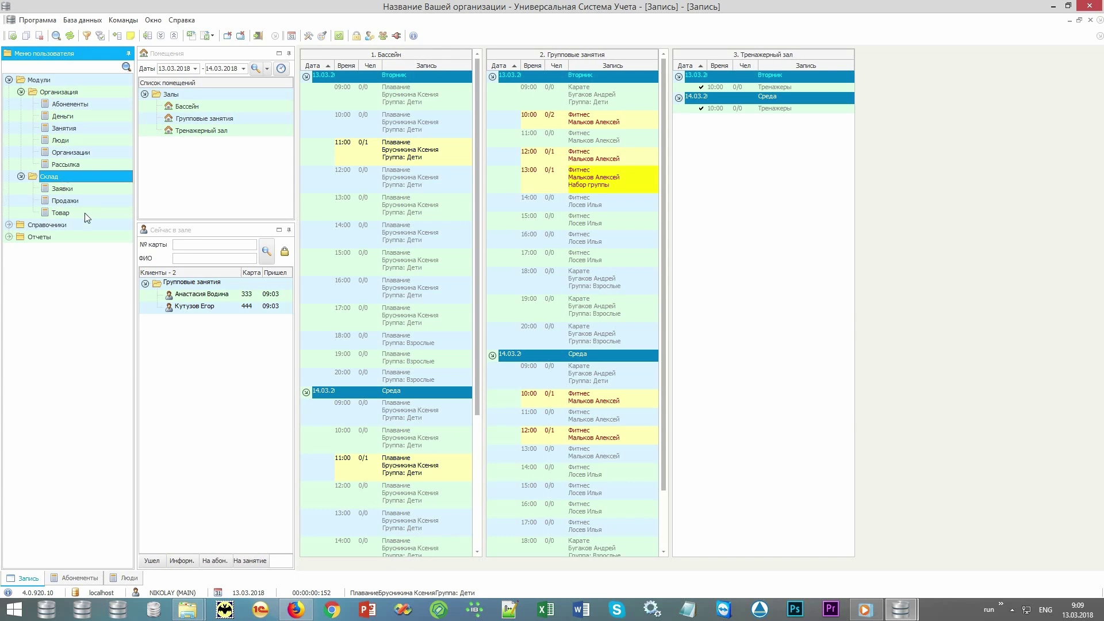
double_click(78, 202)
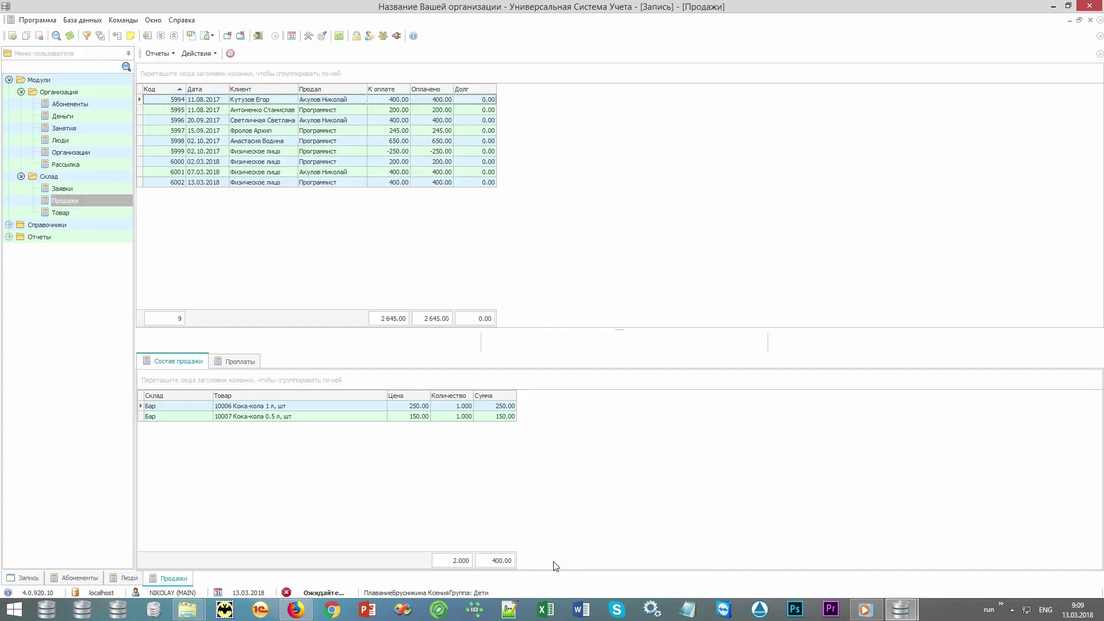
left_click(196, 53)
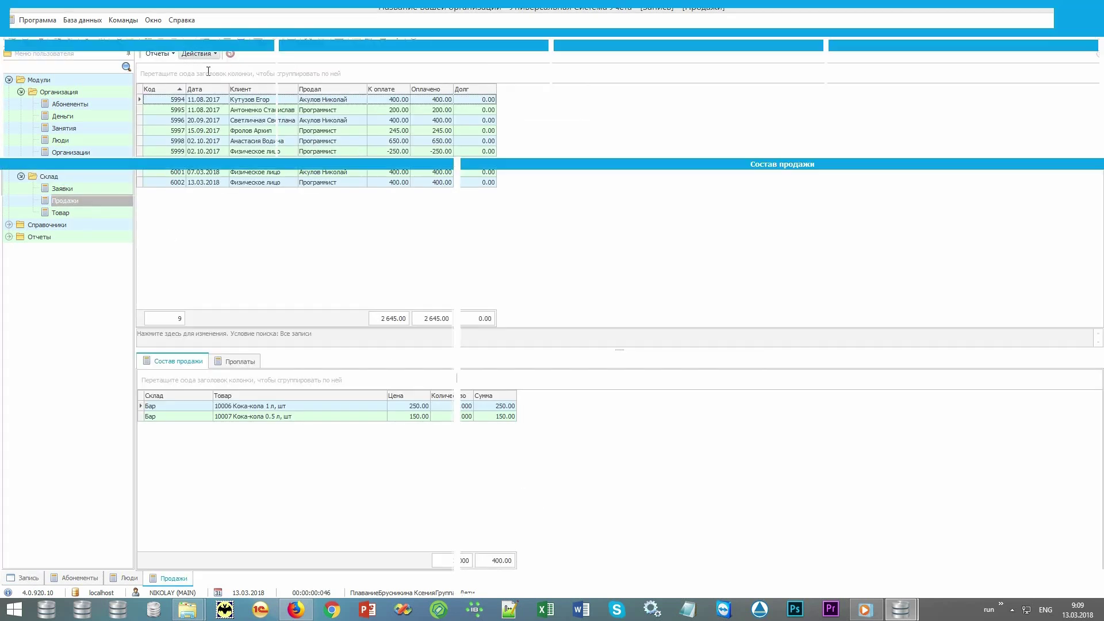
type("10002")
key("Return")
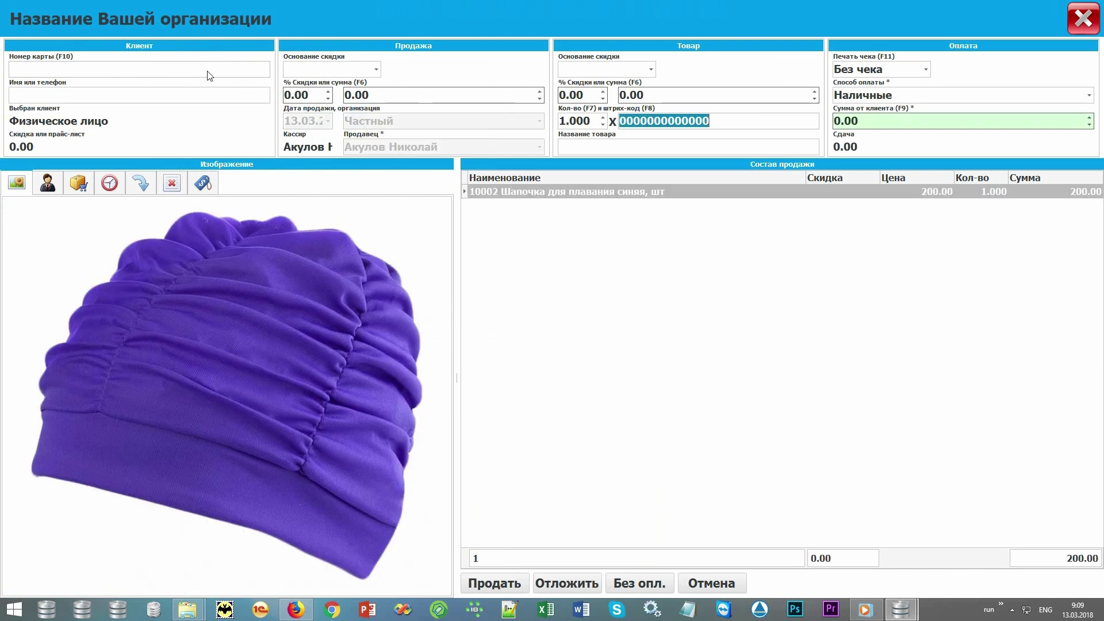
- Enter 500 as the cash amount received from the customer and complete the swimming cap sale
key("F9")
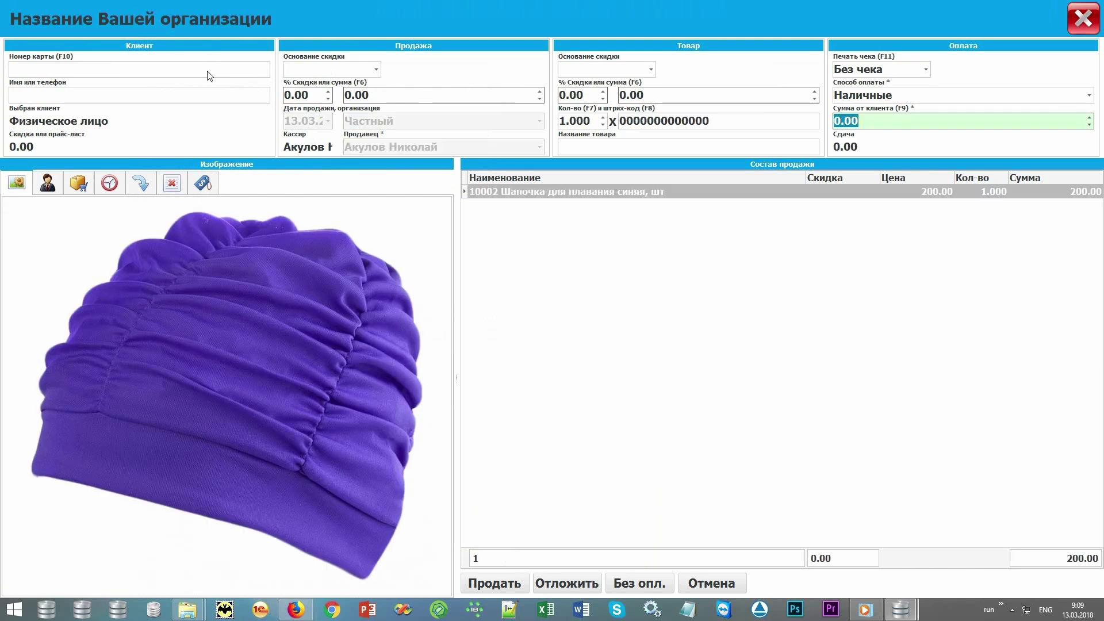
type("500")
key("Return")
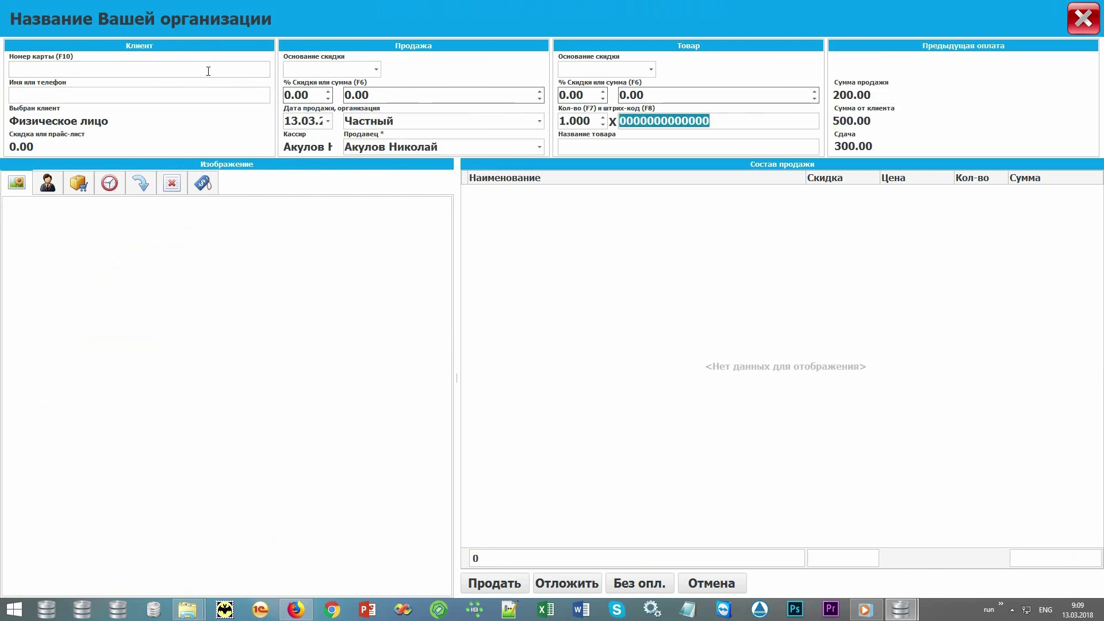
- Close the sale window and generate the Остатки report from the Склад reports for 13.03.2018
left_click(1081, 20)
double_click(41, 237)
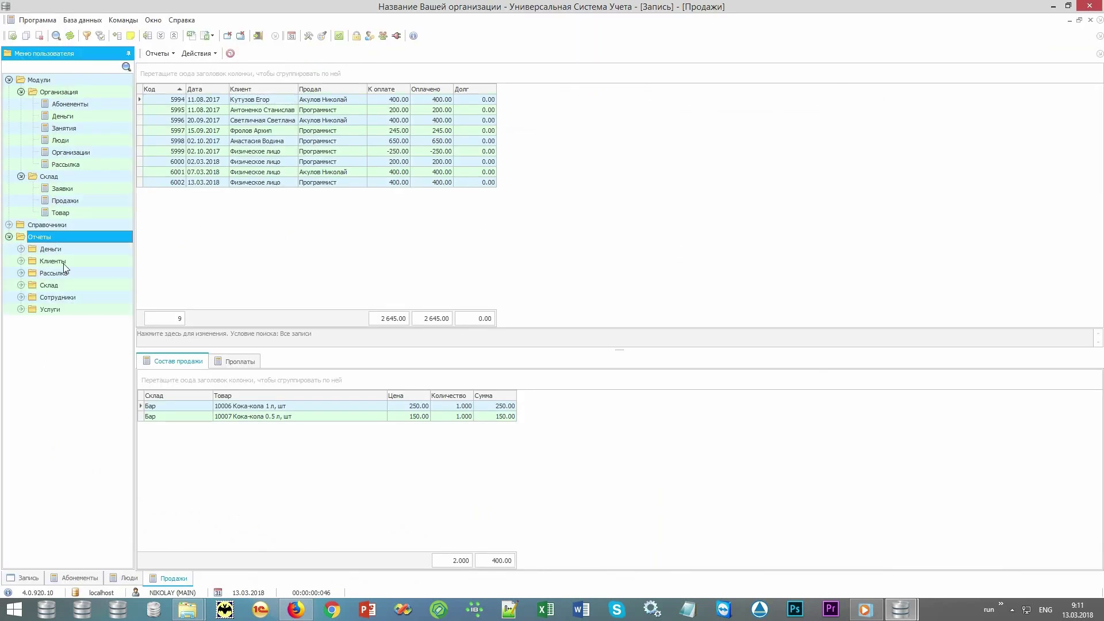
double_click(58, 286)
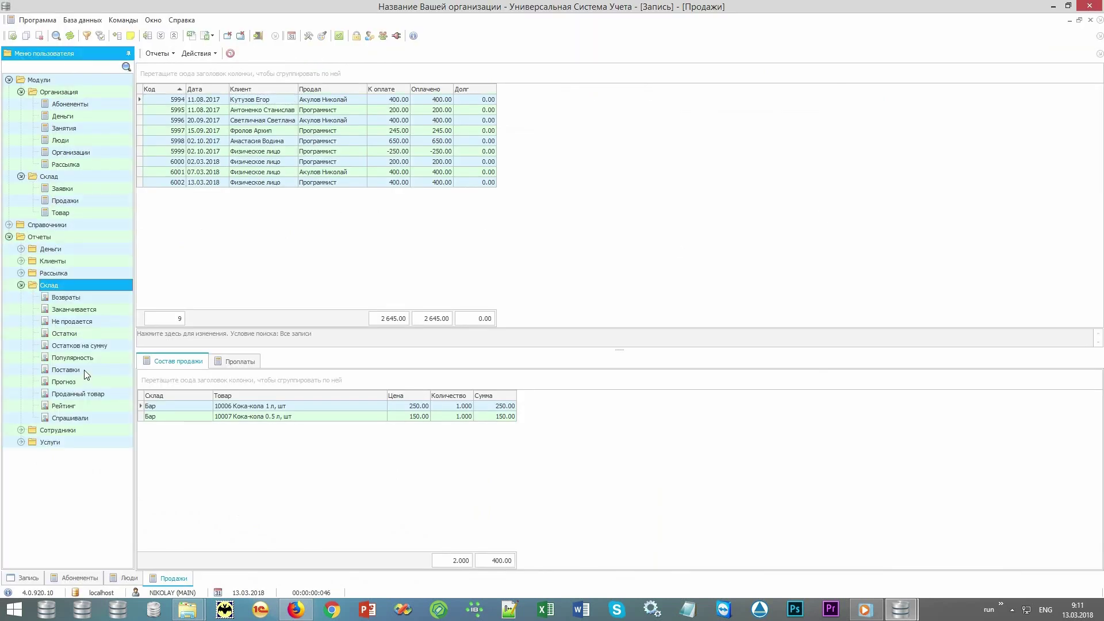
left_click(83, 334)
key("Return")
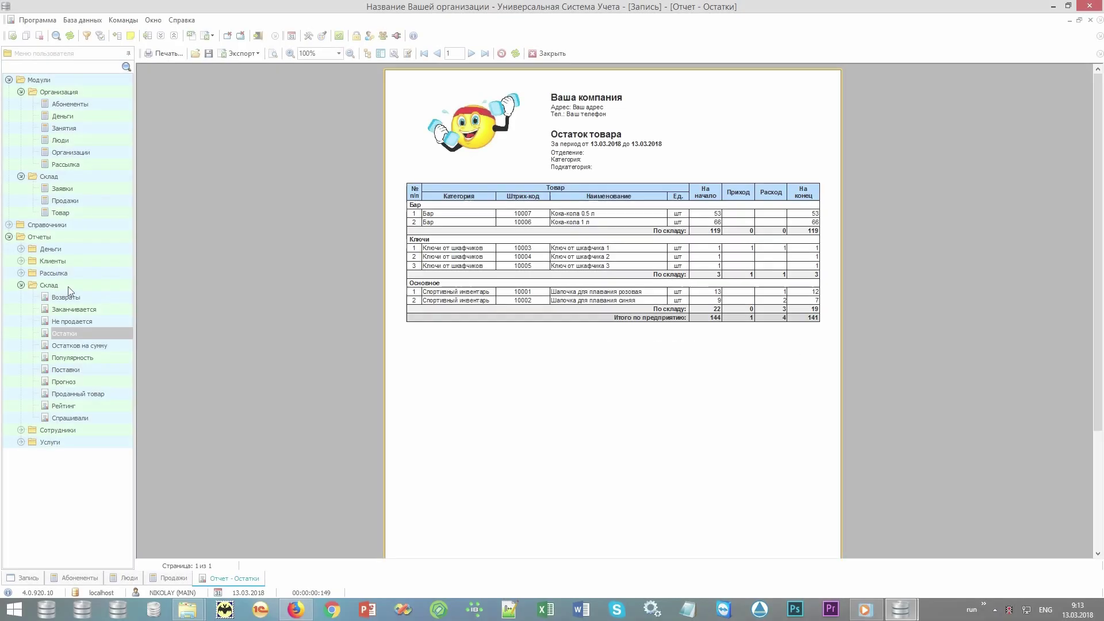
- Generate the Массовая рассылка report from the Рассылка reports for all clients
left_click(74, 272)
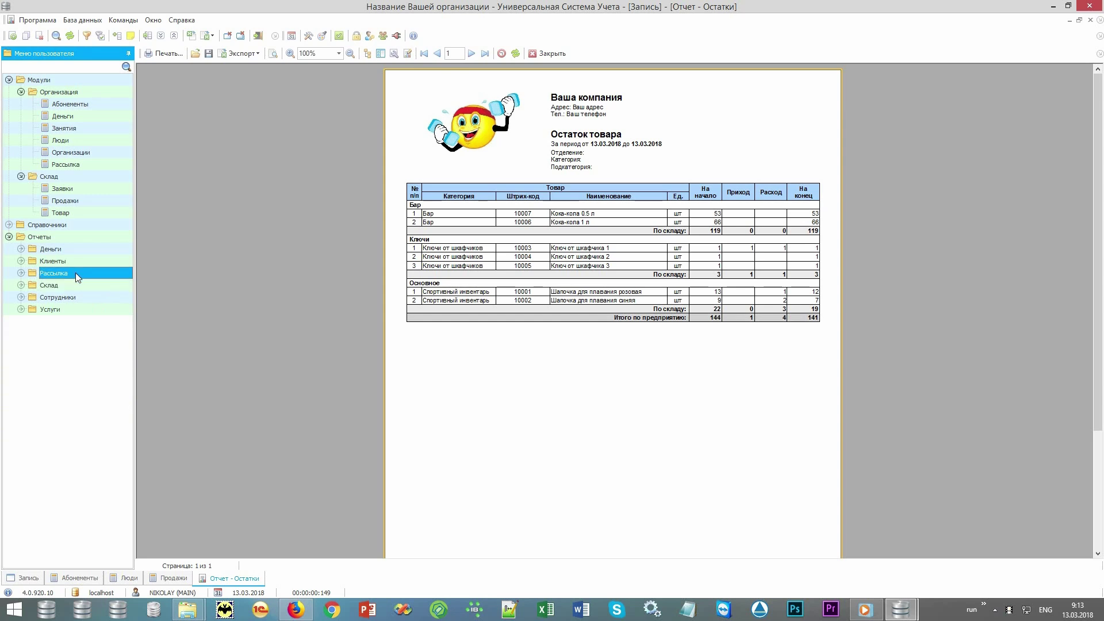
double_click(75, 273)
double_click(81, 297)
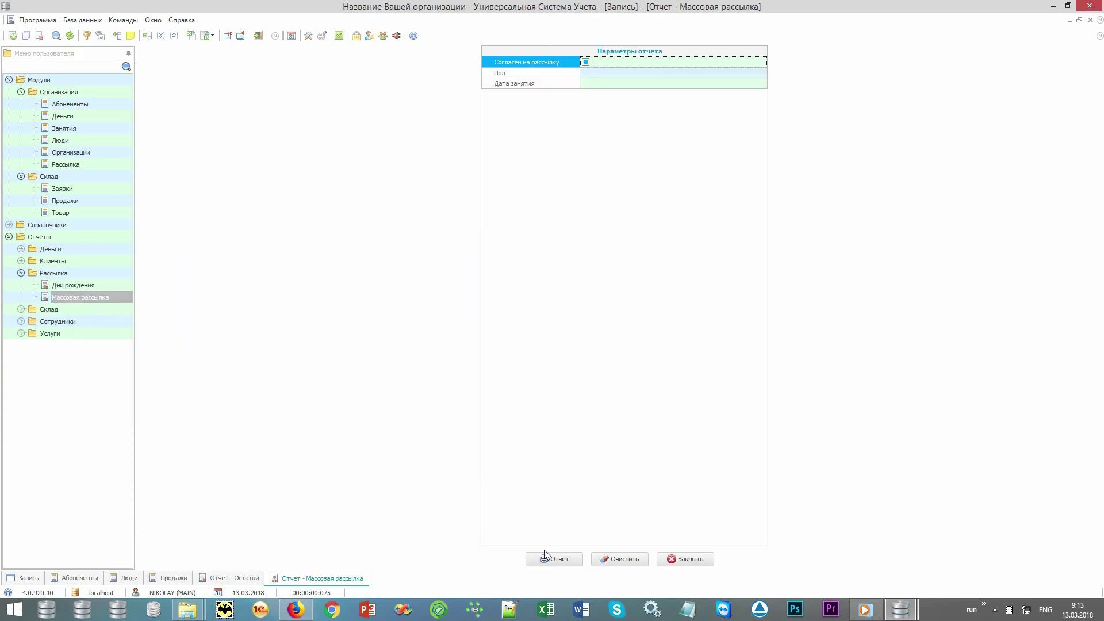
left_click(546, 558)
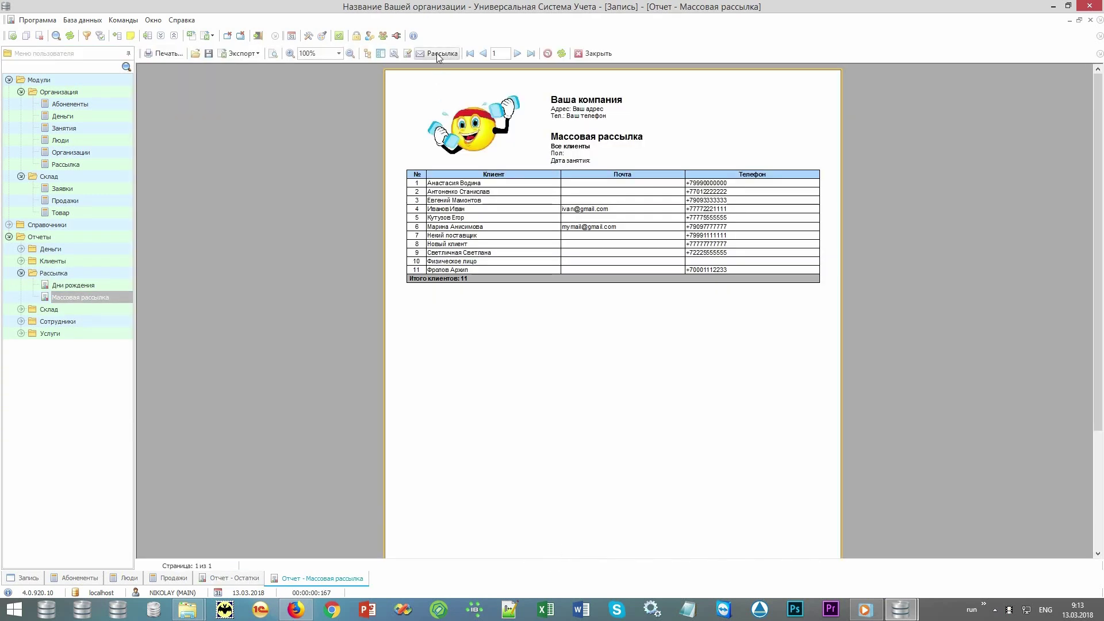
- Open the mailing creation form from the report and review the Email, SMS, voice call and Viber sending options
left_click(437, 53)
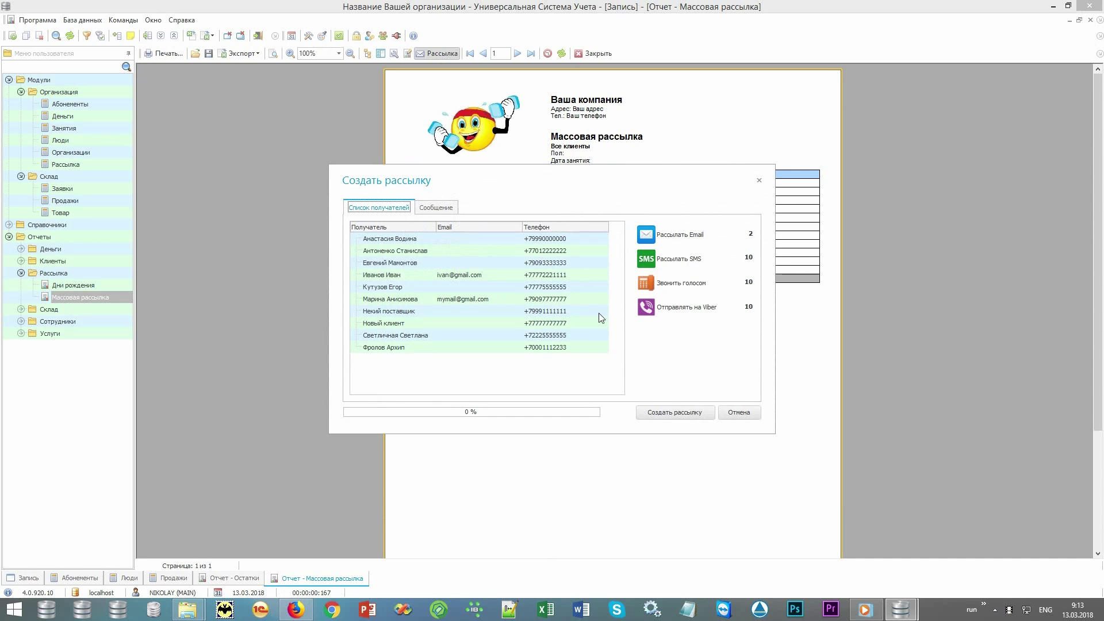
left_click(649, 235)
left_click(649, 260)
left_click(646, 307)
left_click(645, 287)
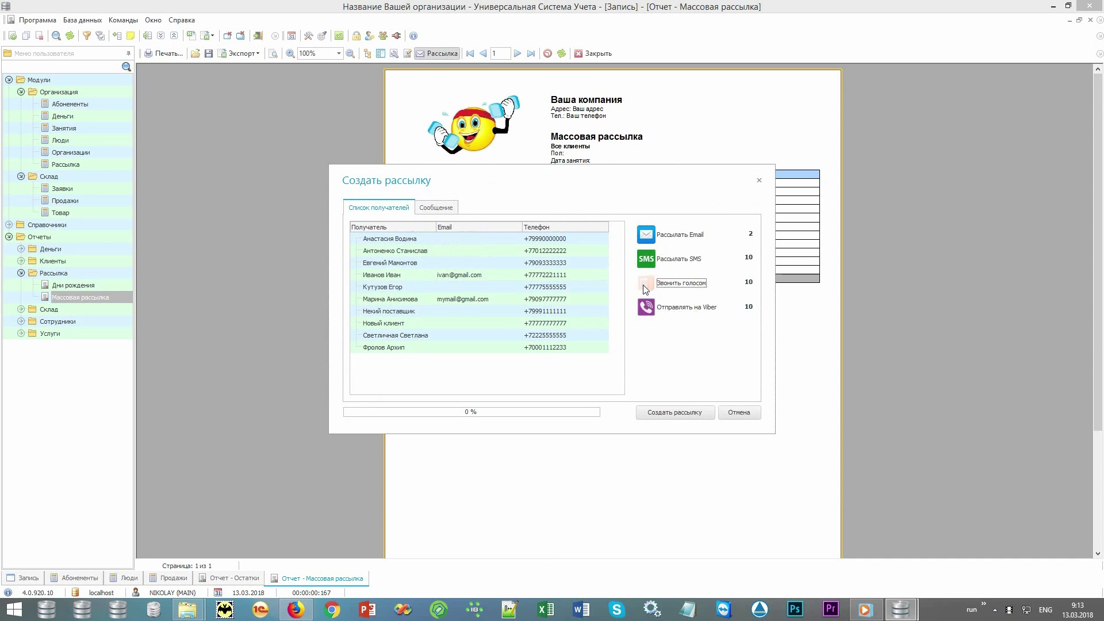
left_click(646, 287)
- View the mailing's message fields and available templates, and cancel the mailing without creating it
left_click(450, 210)
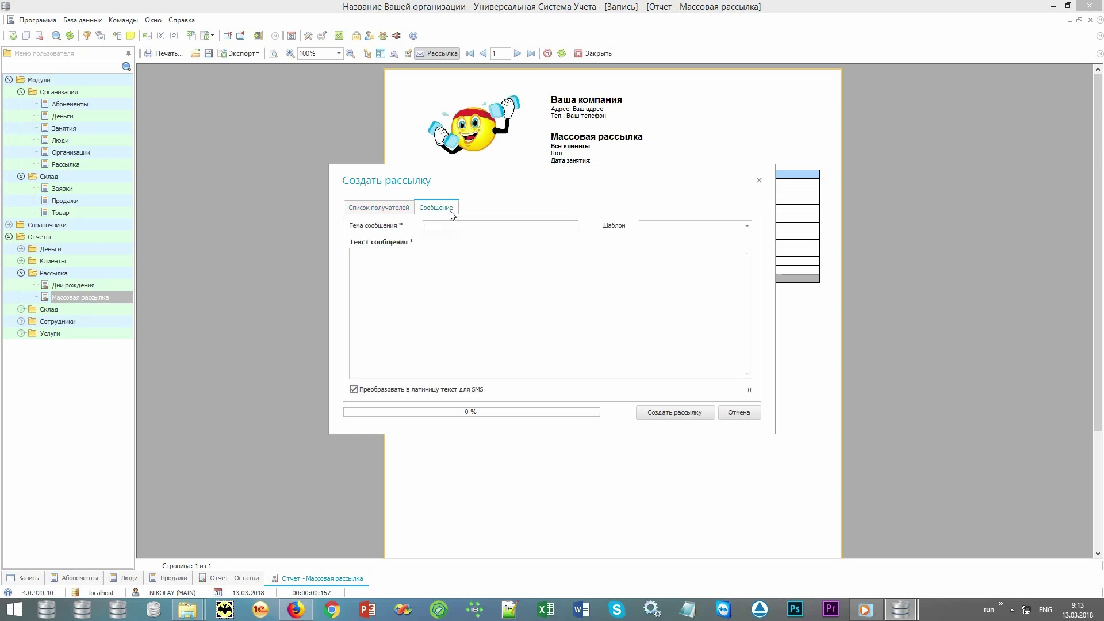
left_click(746, 226)
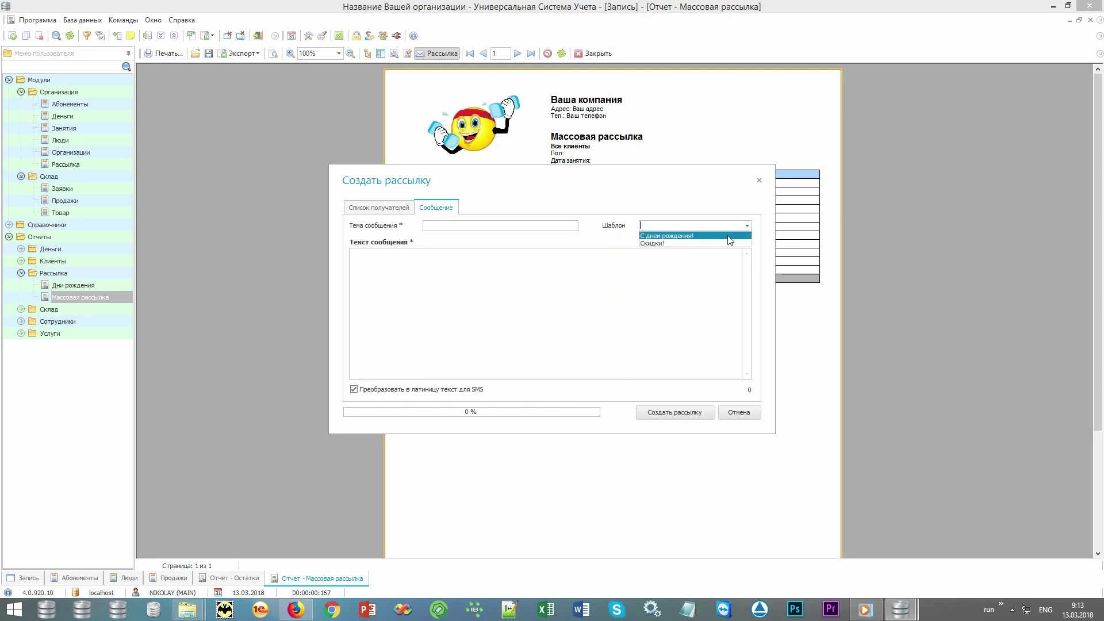
left_click(734, 204)
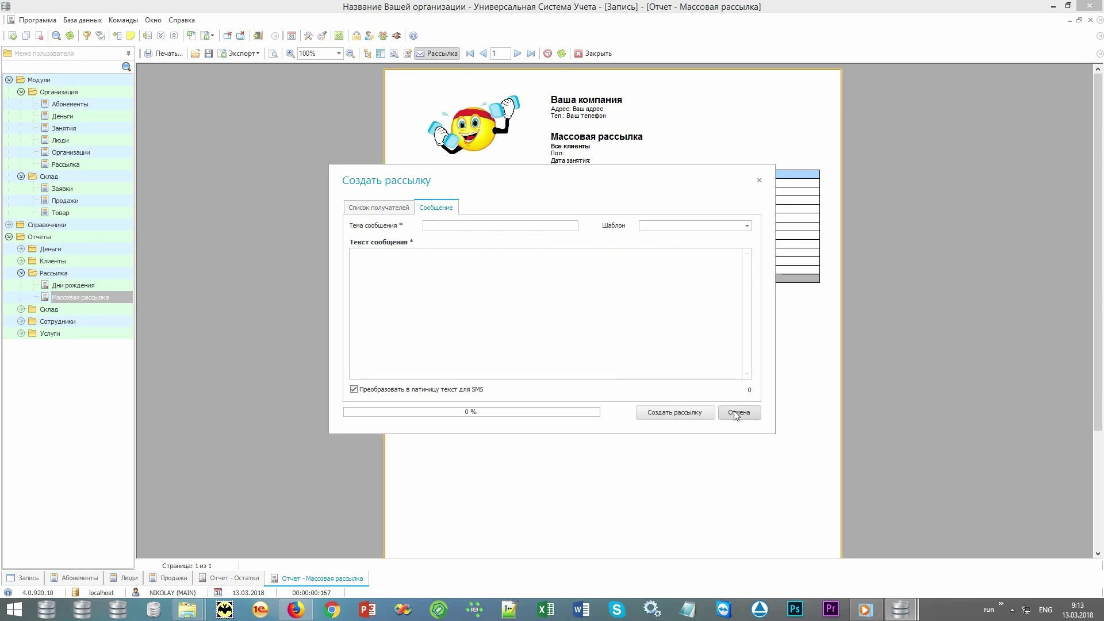
left_click(738, 413)
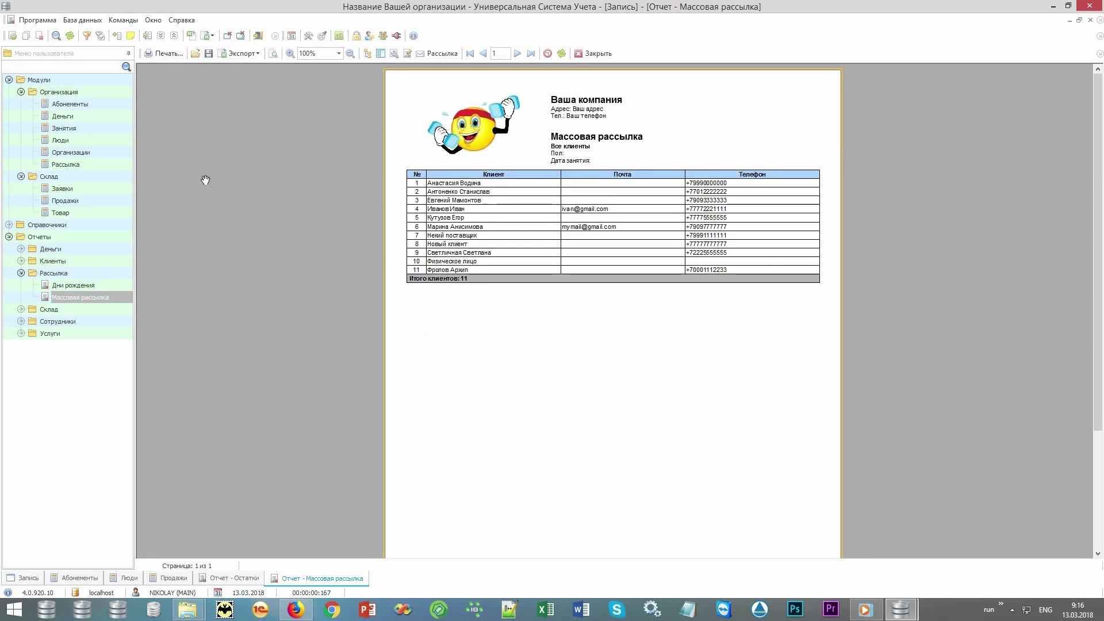
- Open the Люди module and examine the first client's photo and the Работа с клиентами tasks of the first two clients
left_click(101, 141)
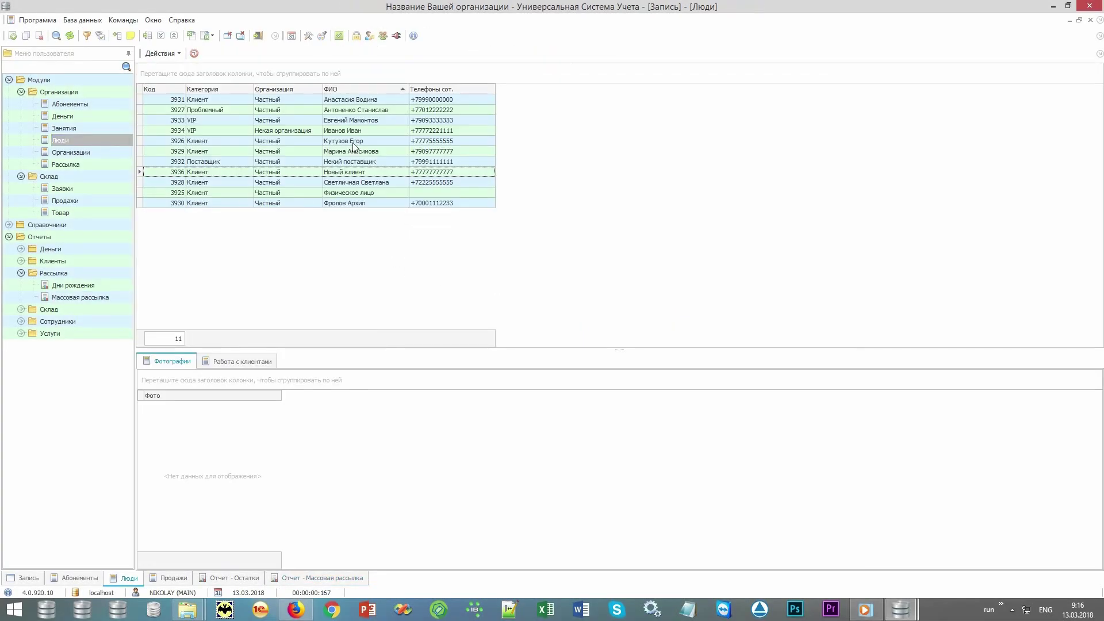
left_click(374, 99)
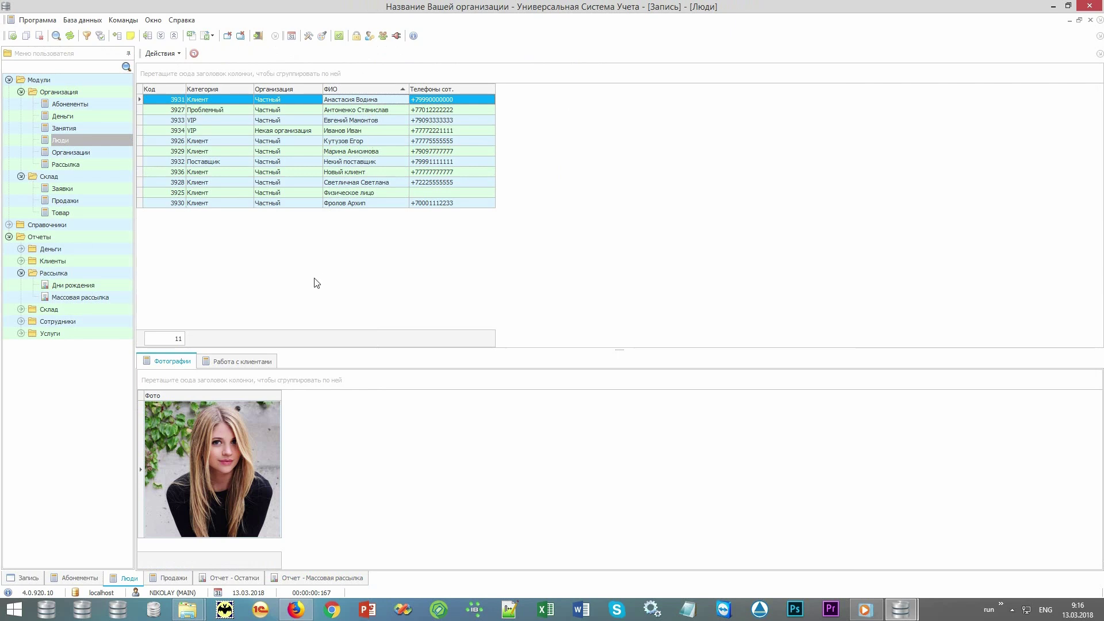
left_click(249, 362)
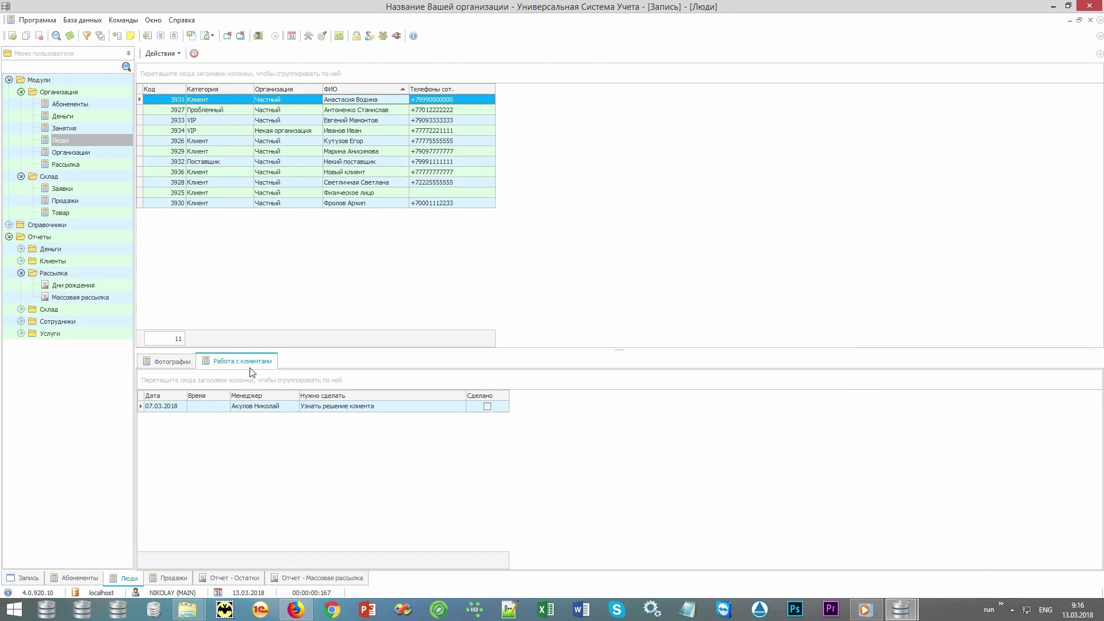
left_click(184, 408)
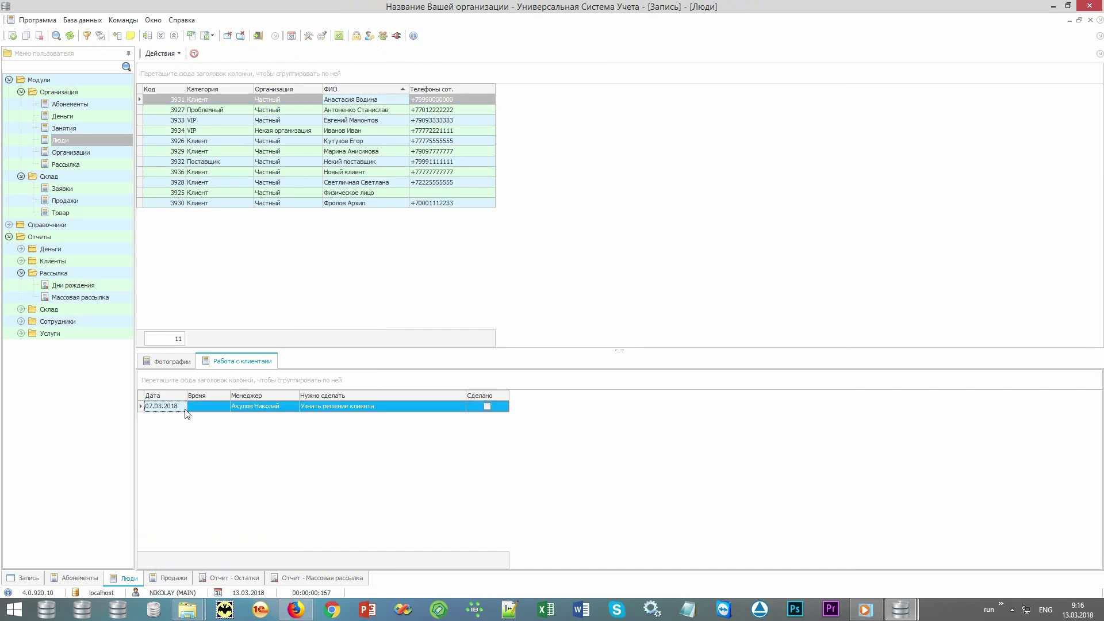
left_click(214, 407)
left_click(264, 405)
left_click(351, 408)
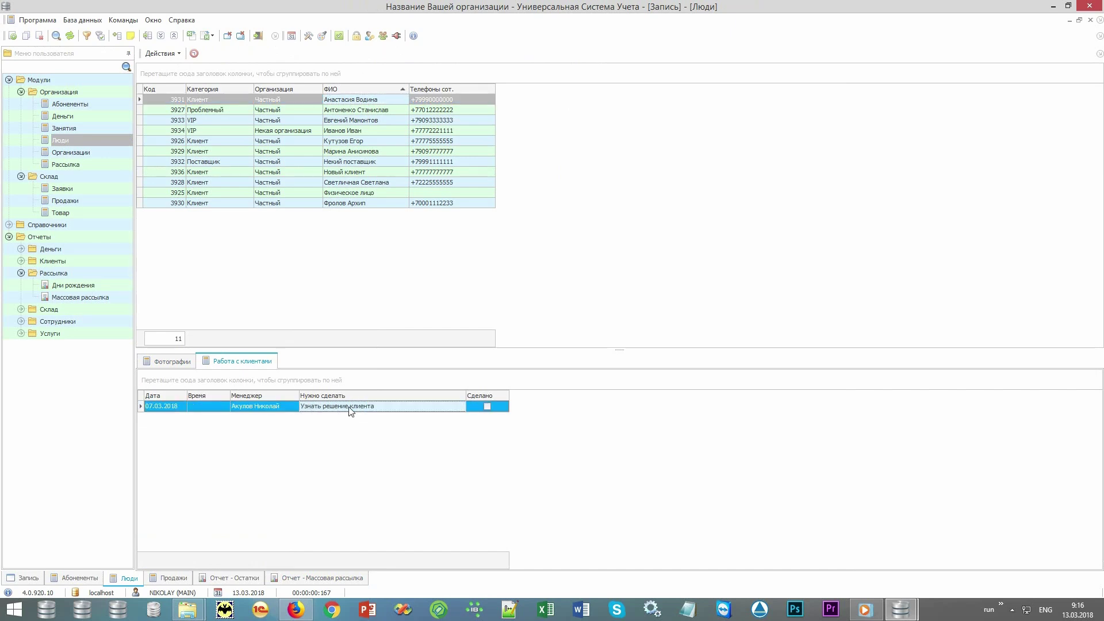
left_click(485, 408)
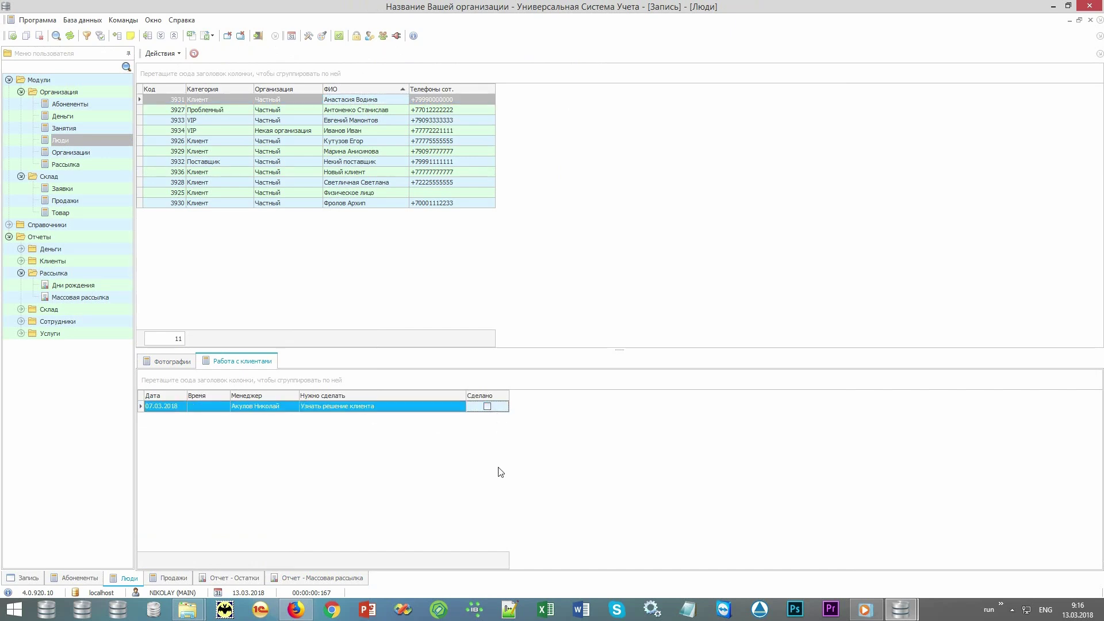
left_click(378, 109)
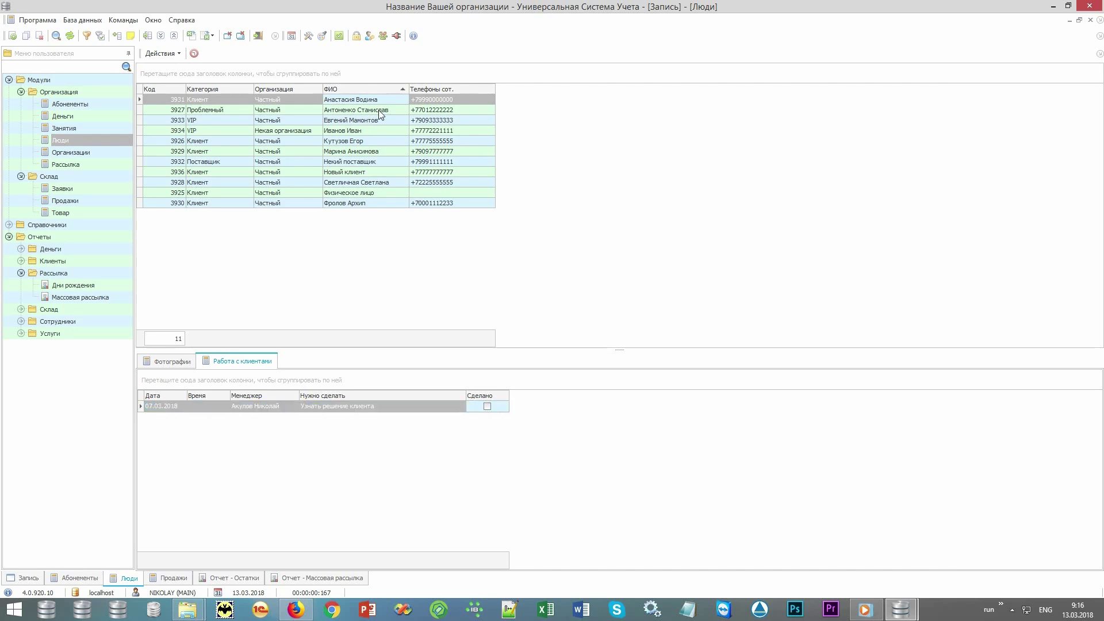
- Generate the Конверсия and План работ reports from the Сотрудники report group
double_click(80, 321)
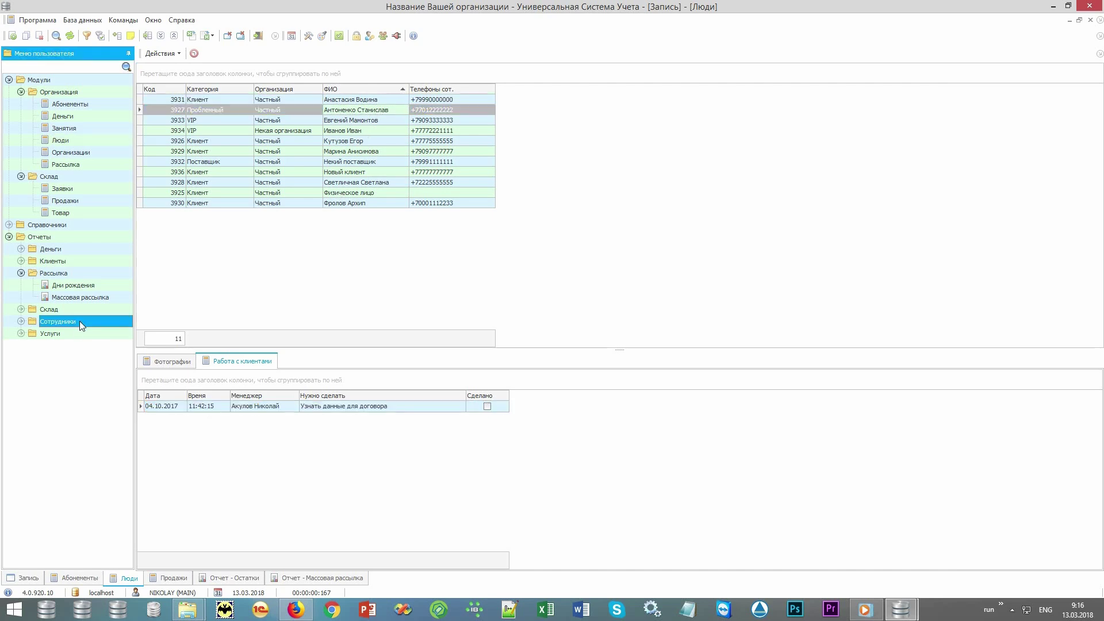
left_click(65, 274)
double_click(64, 274)
double_click(82, 335)
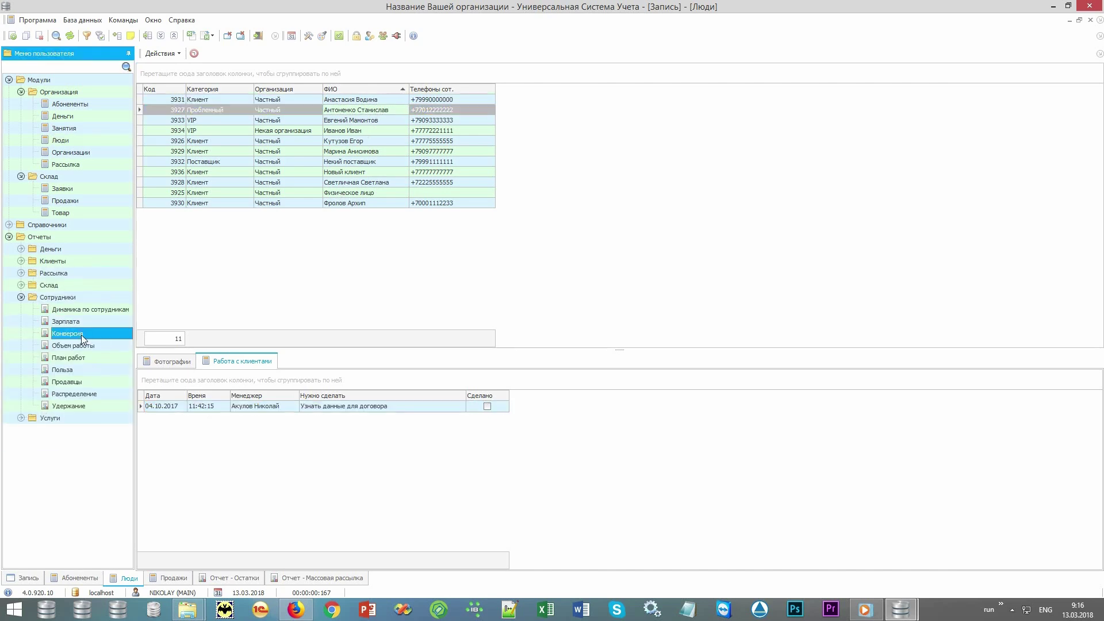
left_click(547, 560)
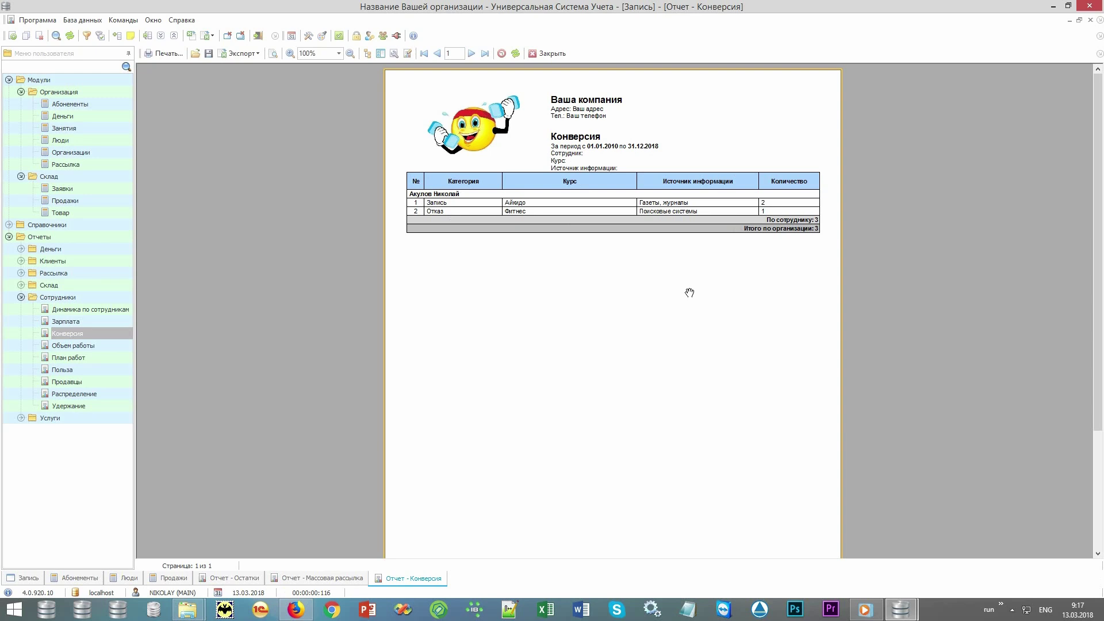
double_click(79, 358)
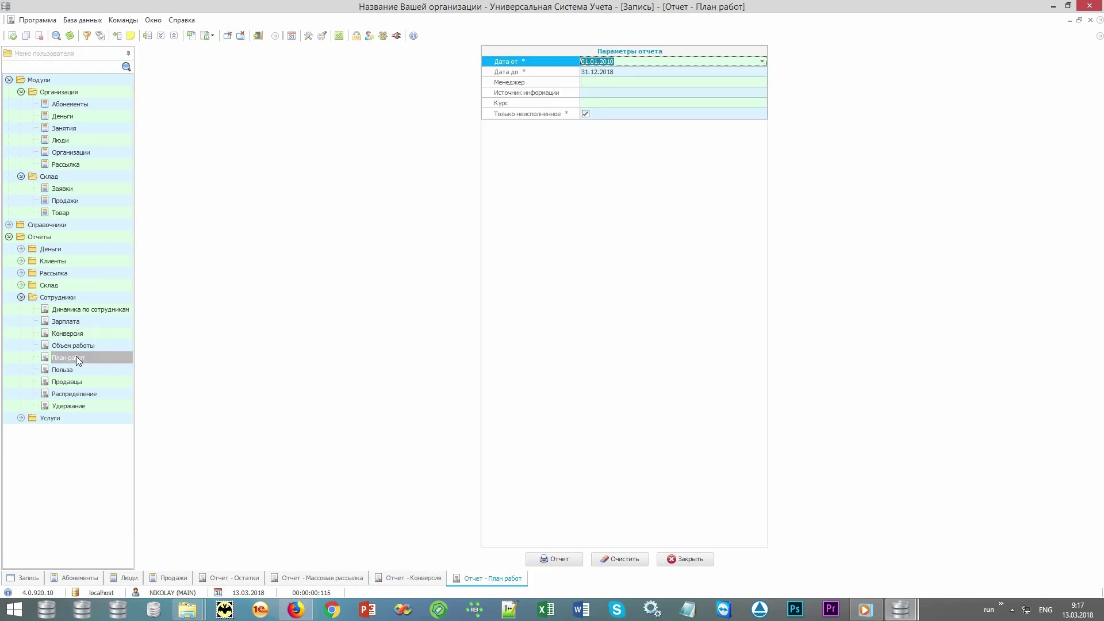
left_click(547, 559)
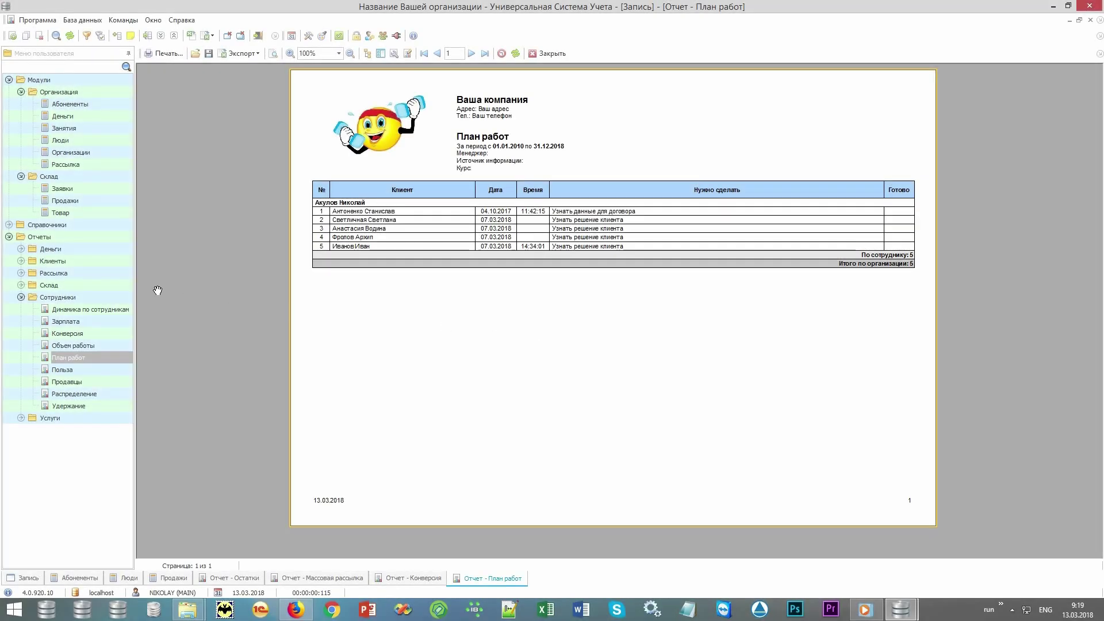
- Collapse the modules and expand every report group under Отчеты to examine the reports available in each
left_click(8, 79)
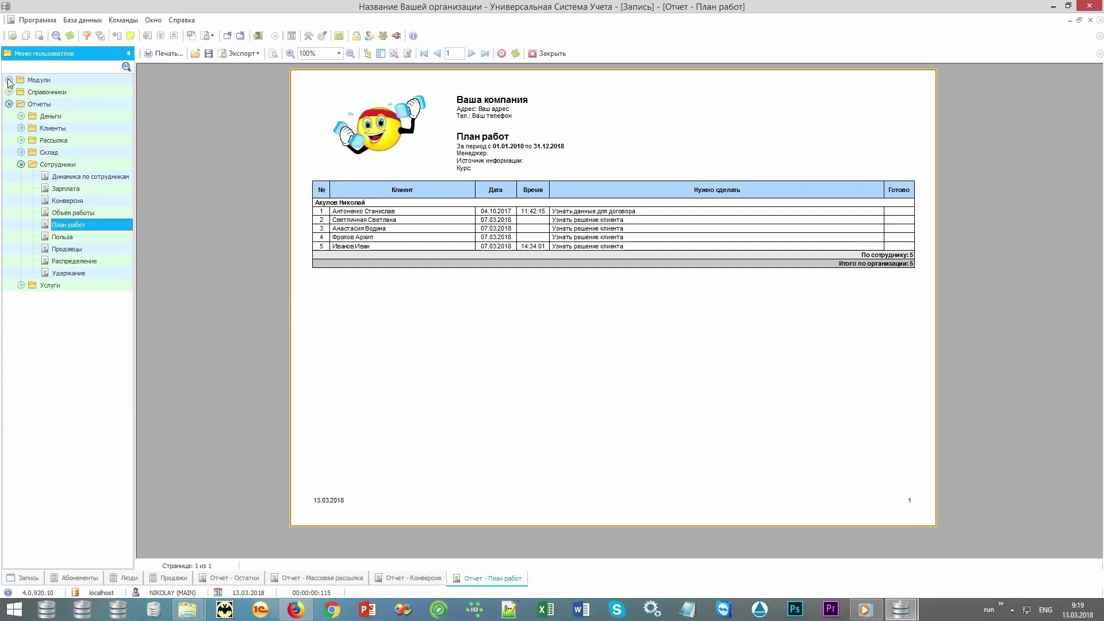
left_click(21, 164)
left_click(49, 105)
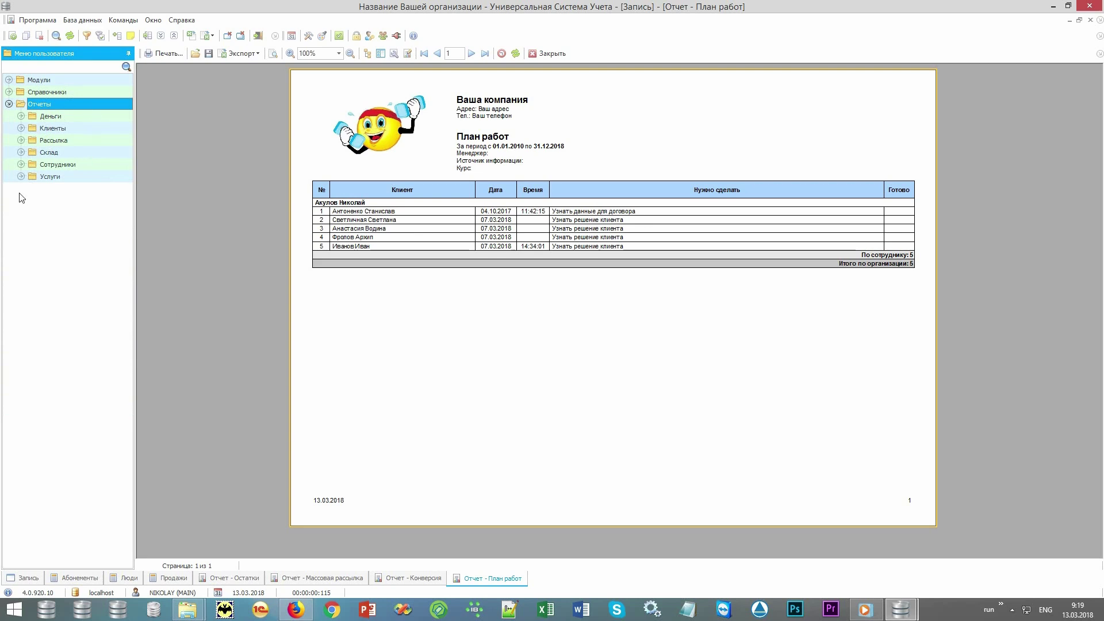
left_click(22, 177)
left_click(21, 165)
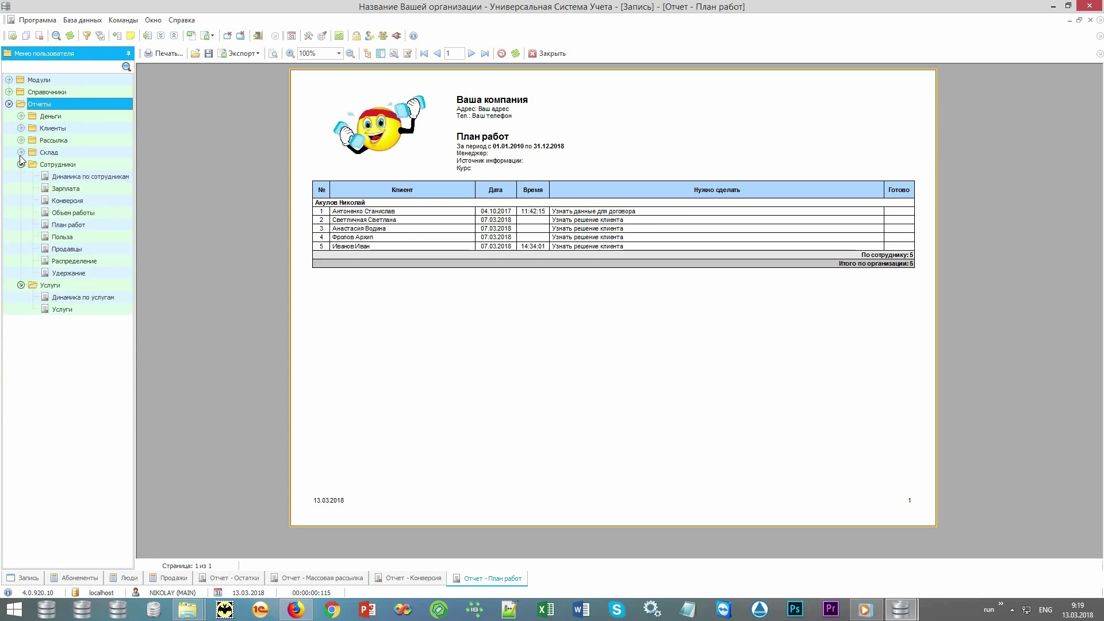
left_click(21, 153)
left_click(21, 140)
left_click(21, 128)
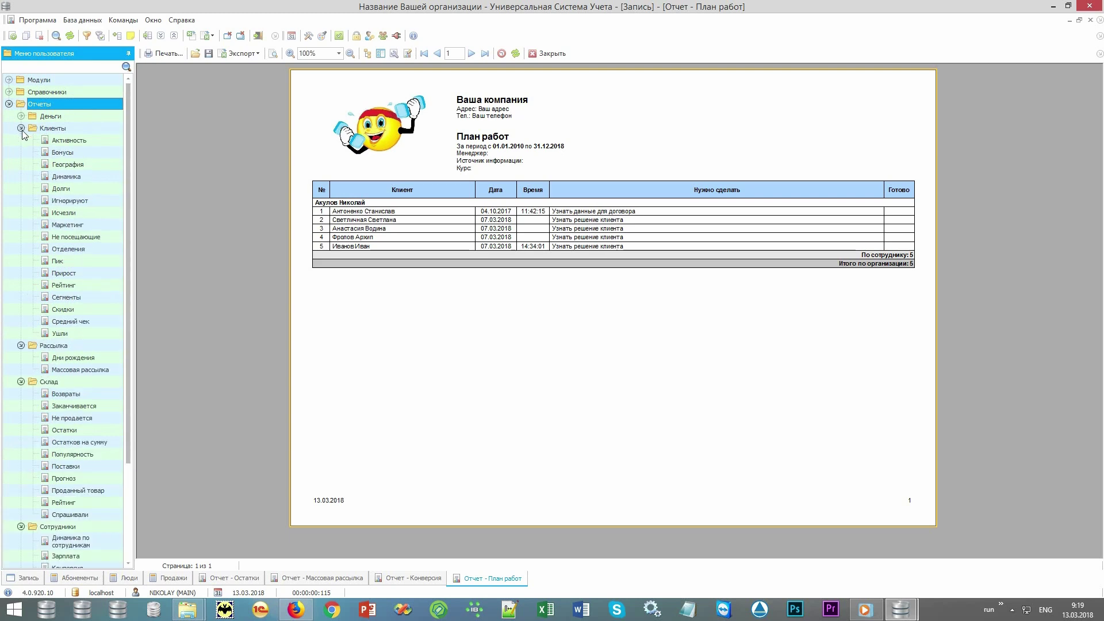
left_click(21, 116)
left_click_drag(128, 213, 121, 157)
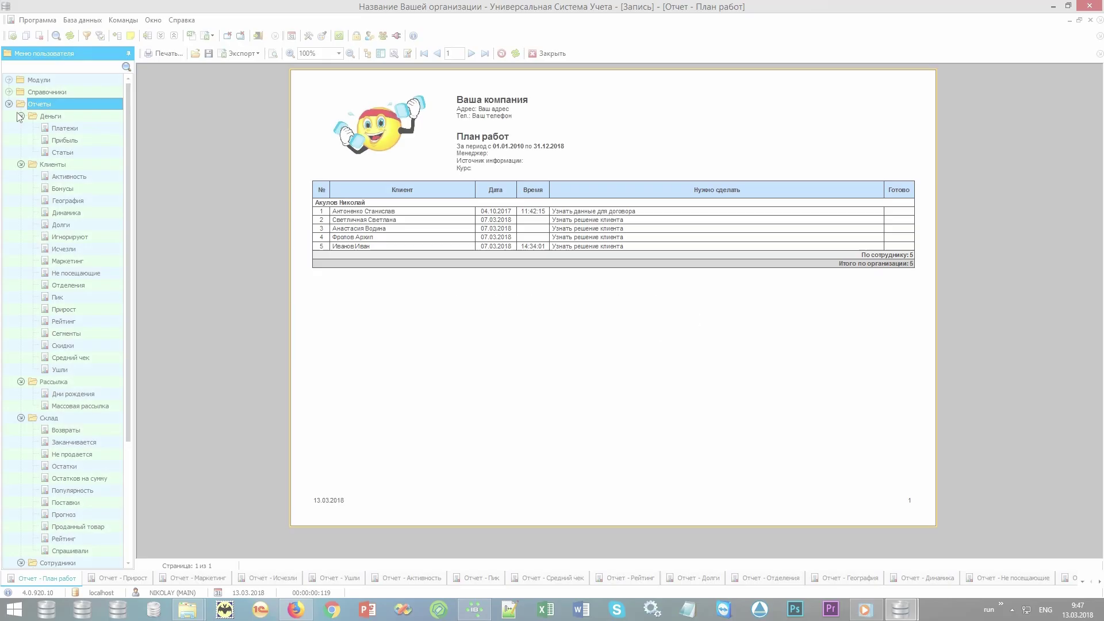
scroll(25, 305, "down", 1)
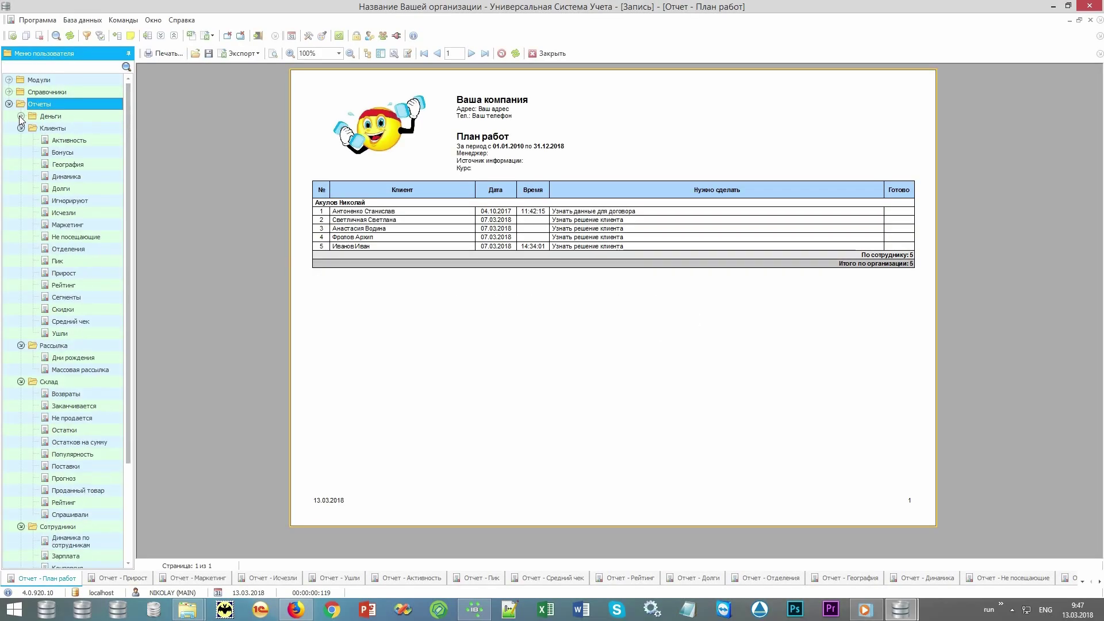
- Collapse all report groups except Клиенты and view the already generated Прирост report
left_click(21, 346)
left_click(21, 357)
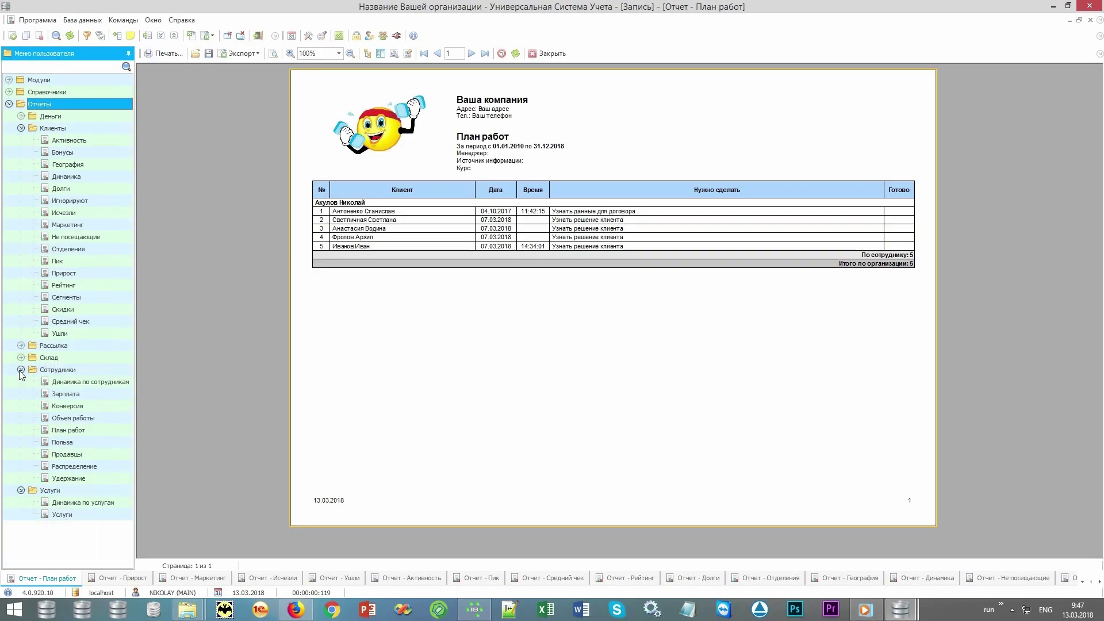
left_click(21, 369)
left_click(21, 382)
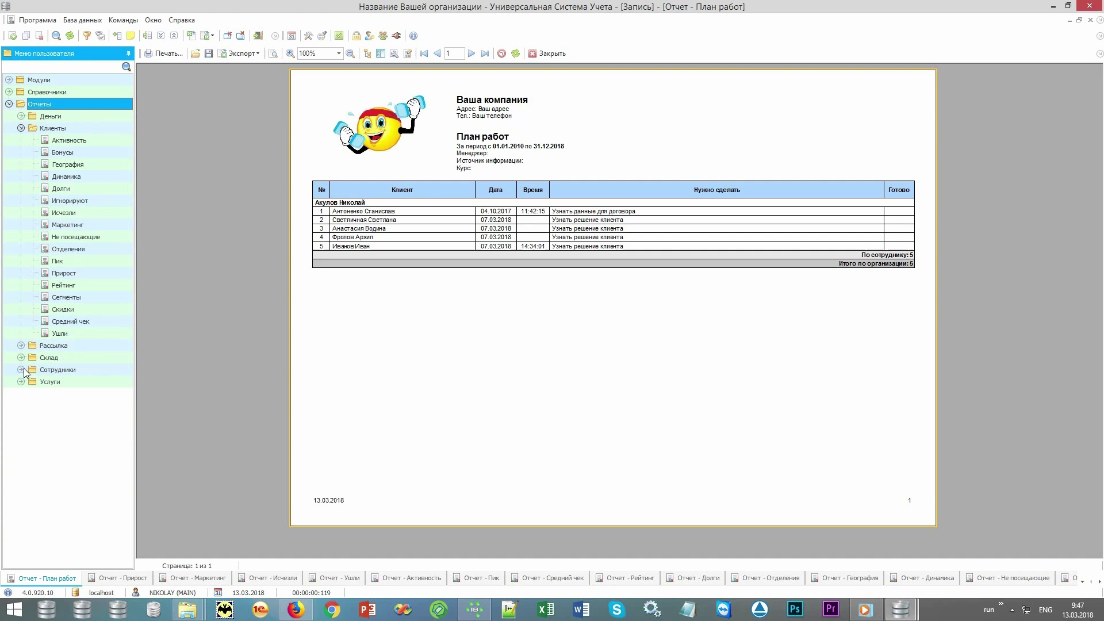
left_click(98, 129)
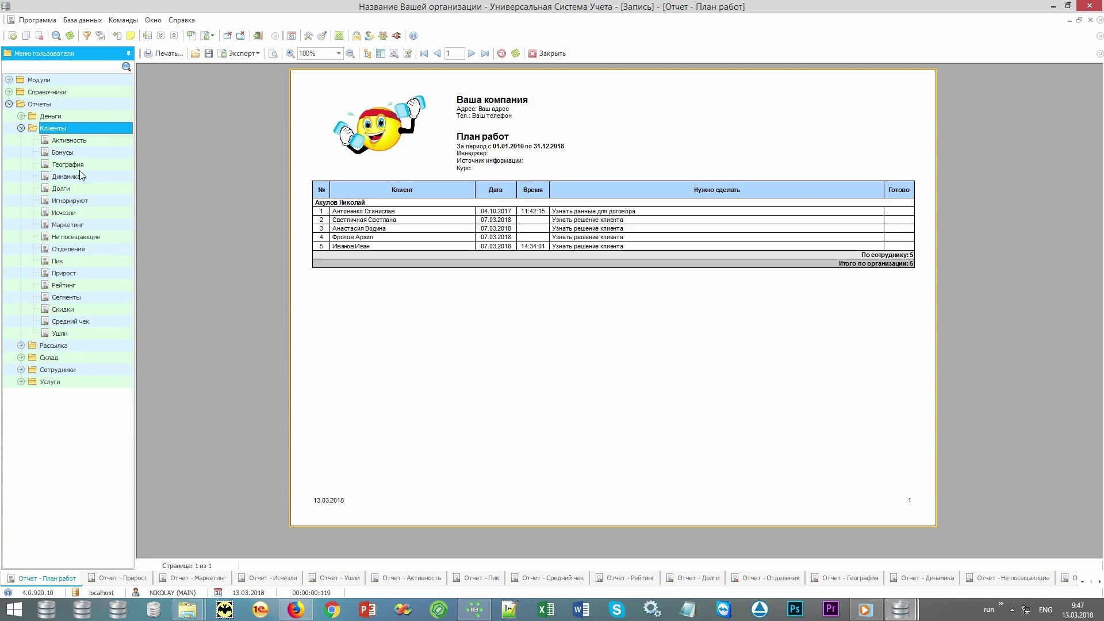
left_click(88, 276)
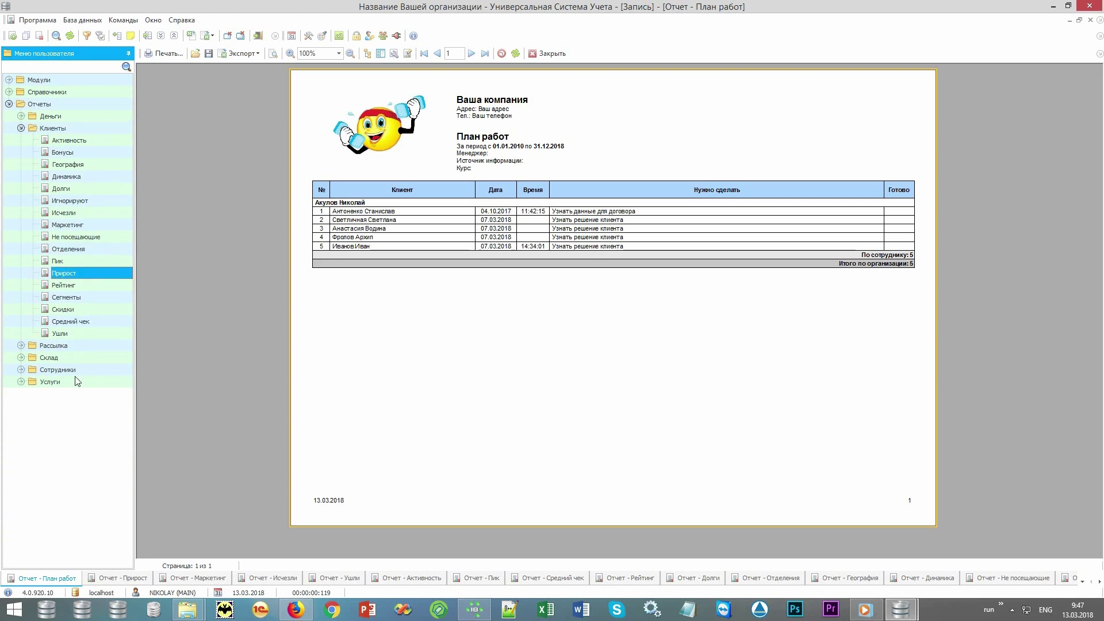
left_click(114, 582)
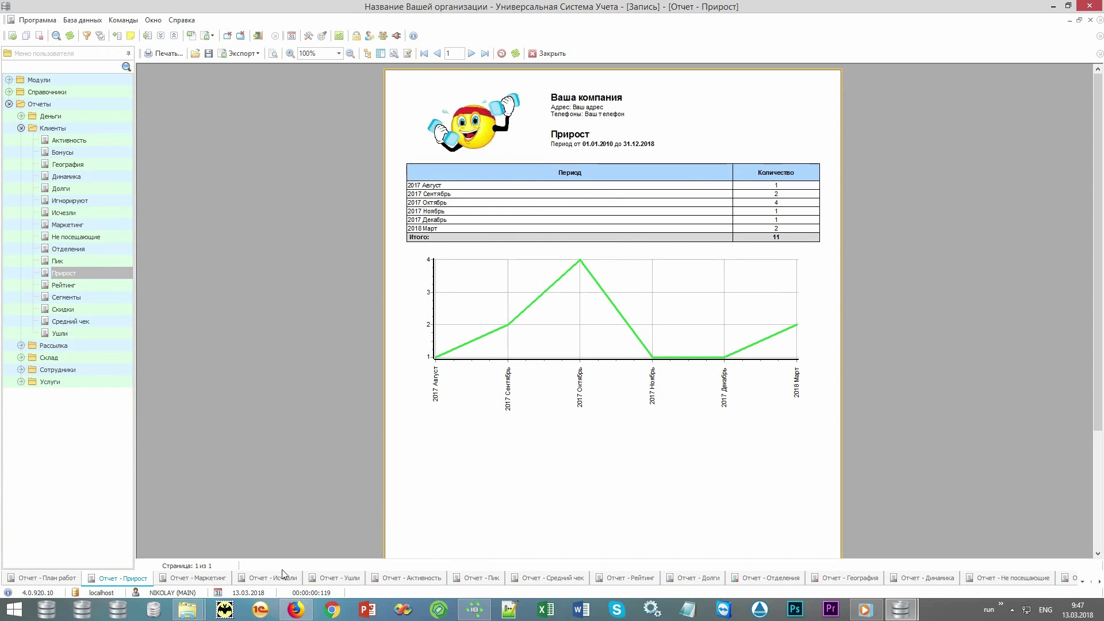
- View the generated client reports Маркетинг, Исчезли, Ушли, Активность, Пик and Средний чек one after another
left_click(205, 582)
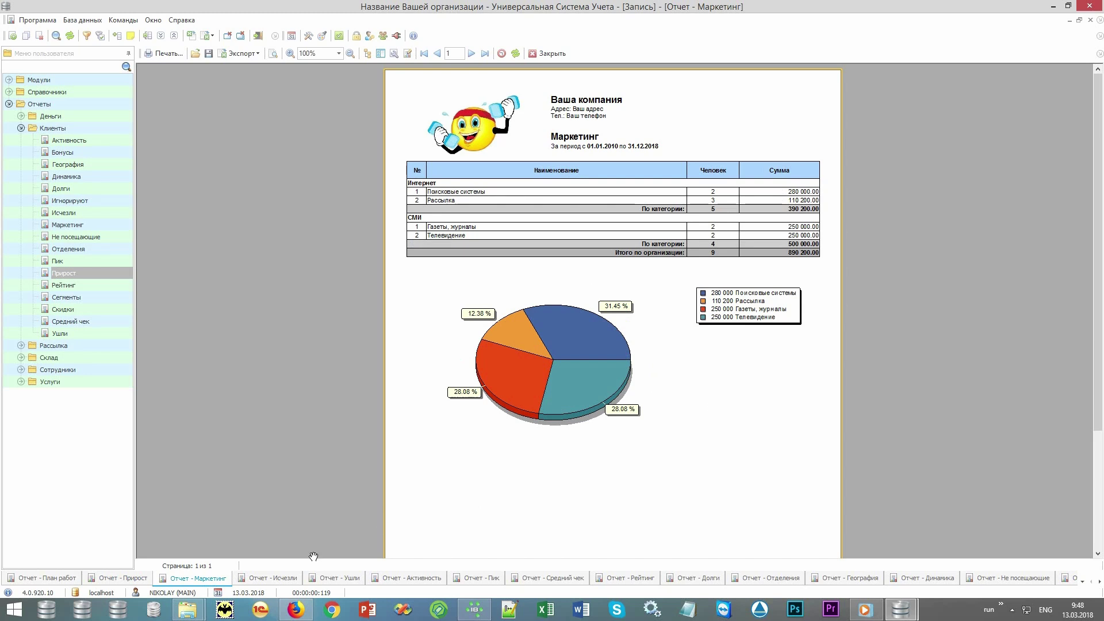
left_click(266, 578)
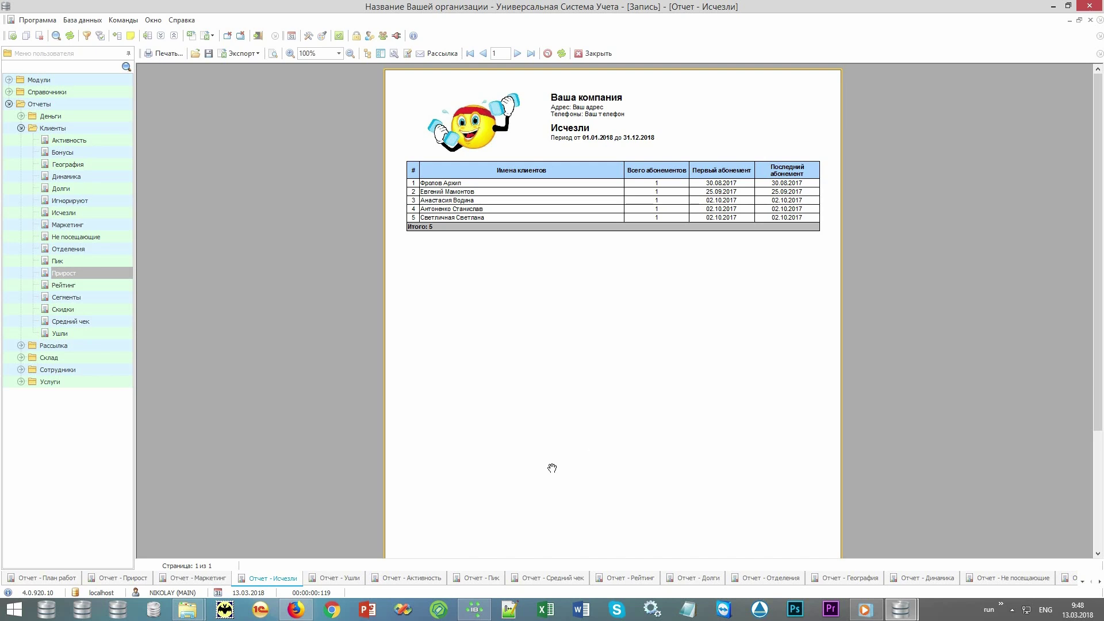
left_click(343, 580)
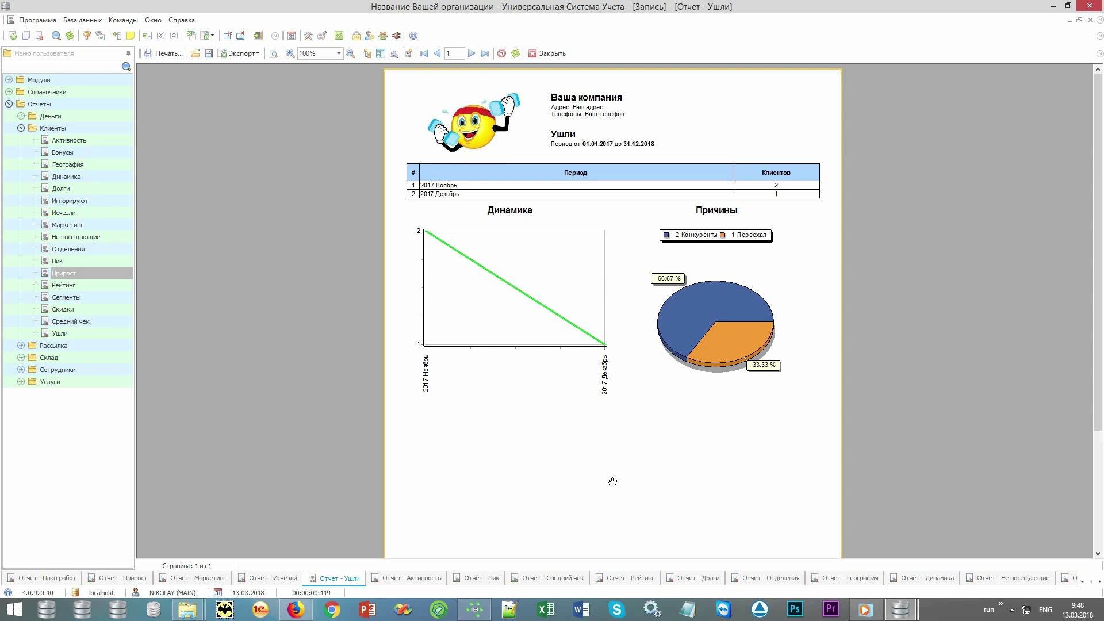
left_click(432, 578)
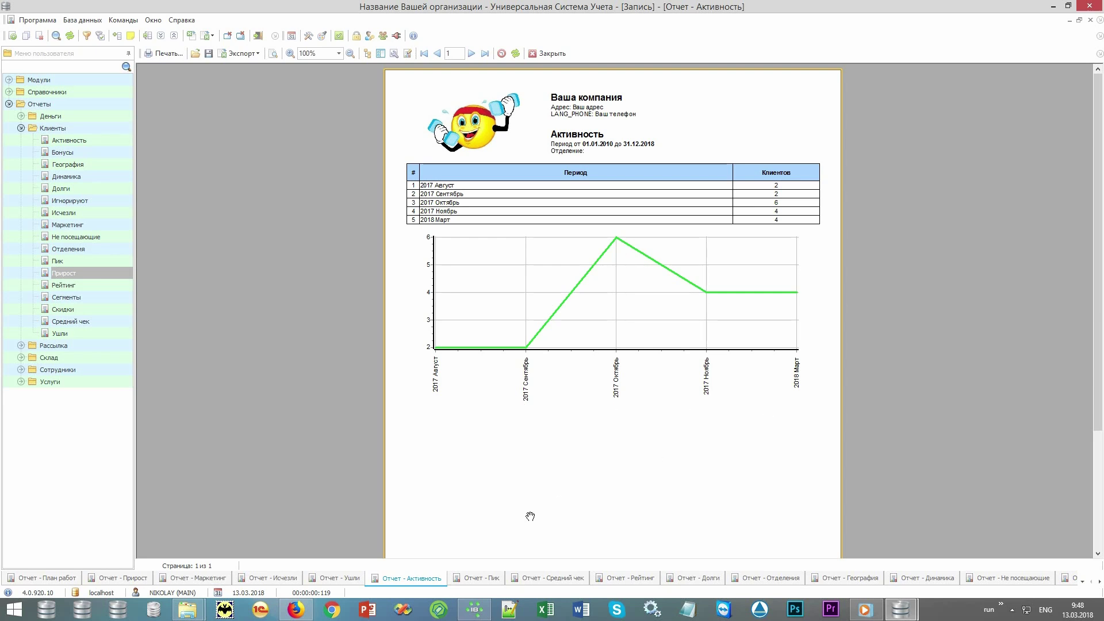
left_click(485, 579)
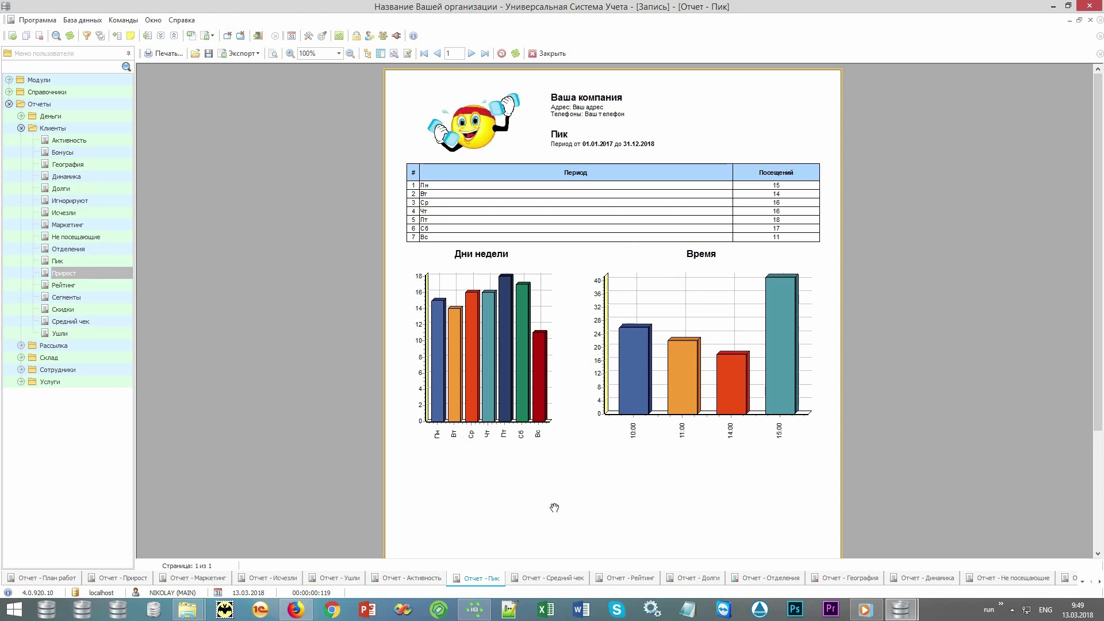
left_click(554, 579)
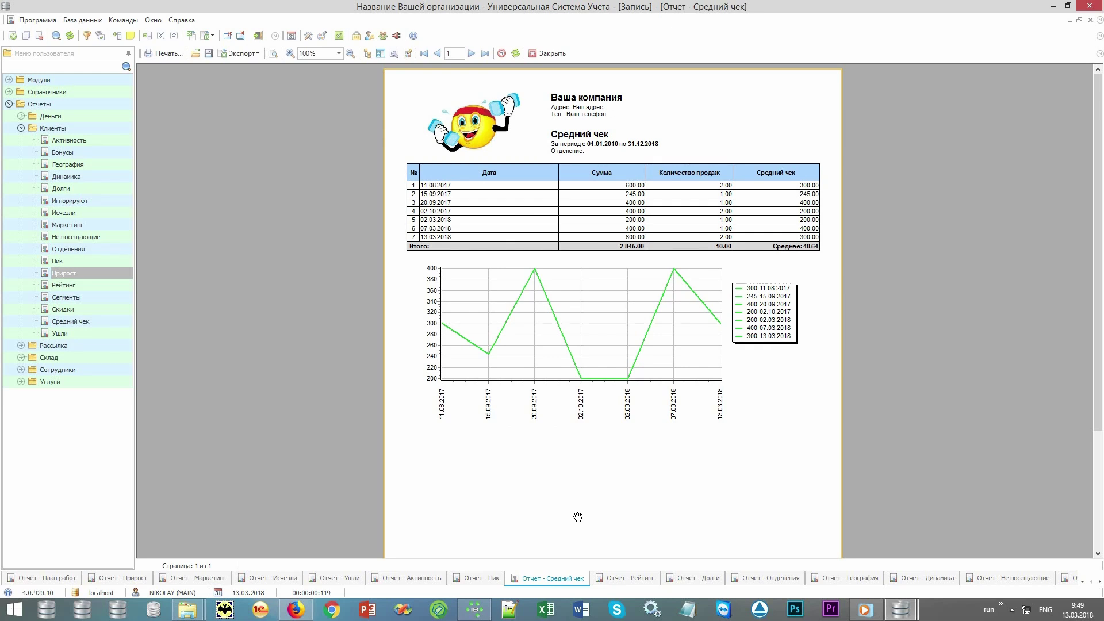
- View the generated client reports Рейтинг, Долги, Отделения, География, Динамика and Не посещающие in turn
left_click(615, 578)
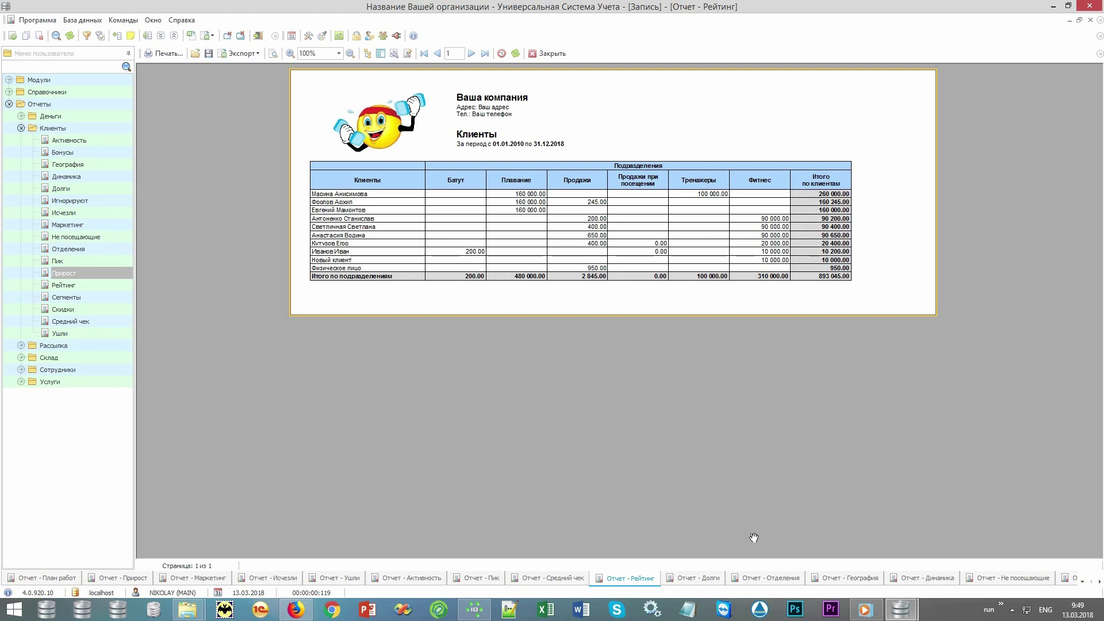
left_click(693, 580)
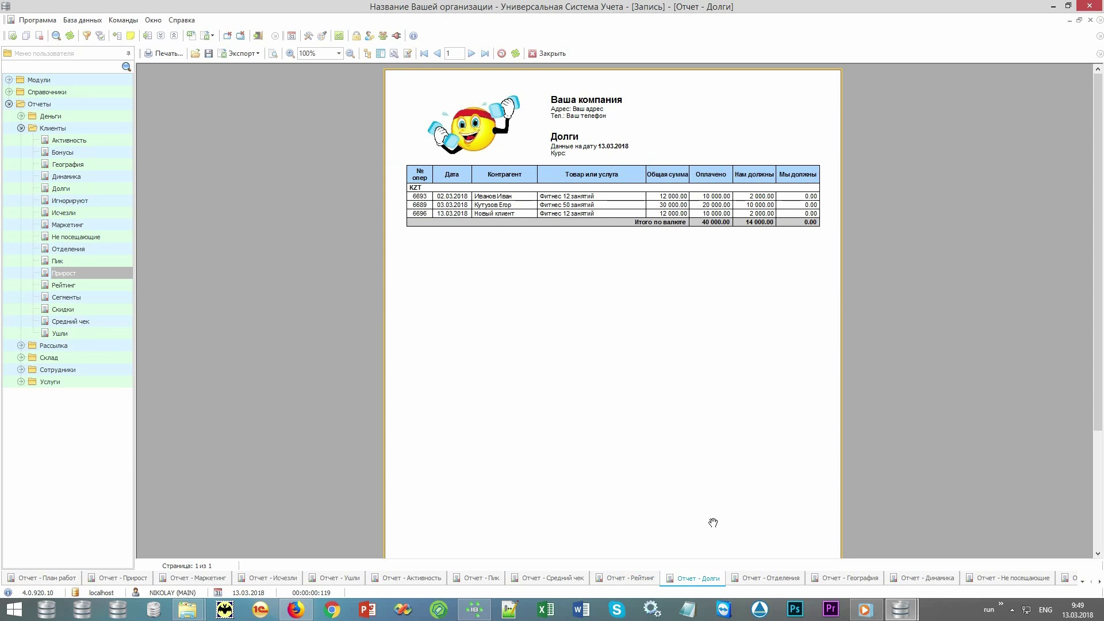
left_click(773, 581)
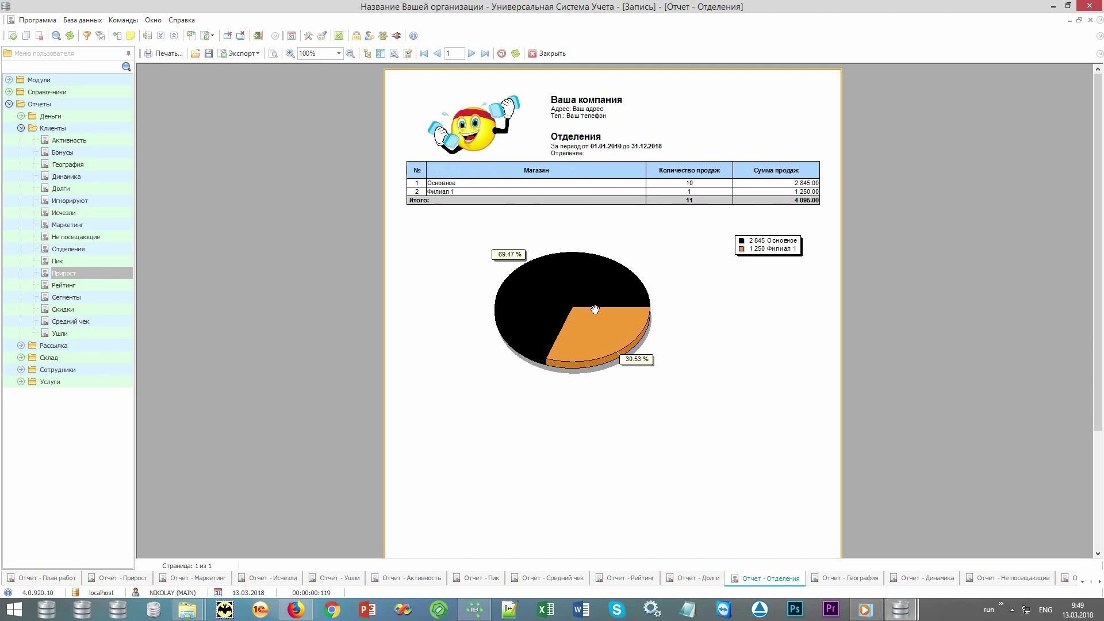
left_click(837, 581)
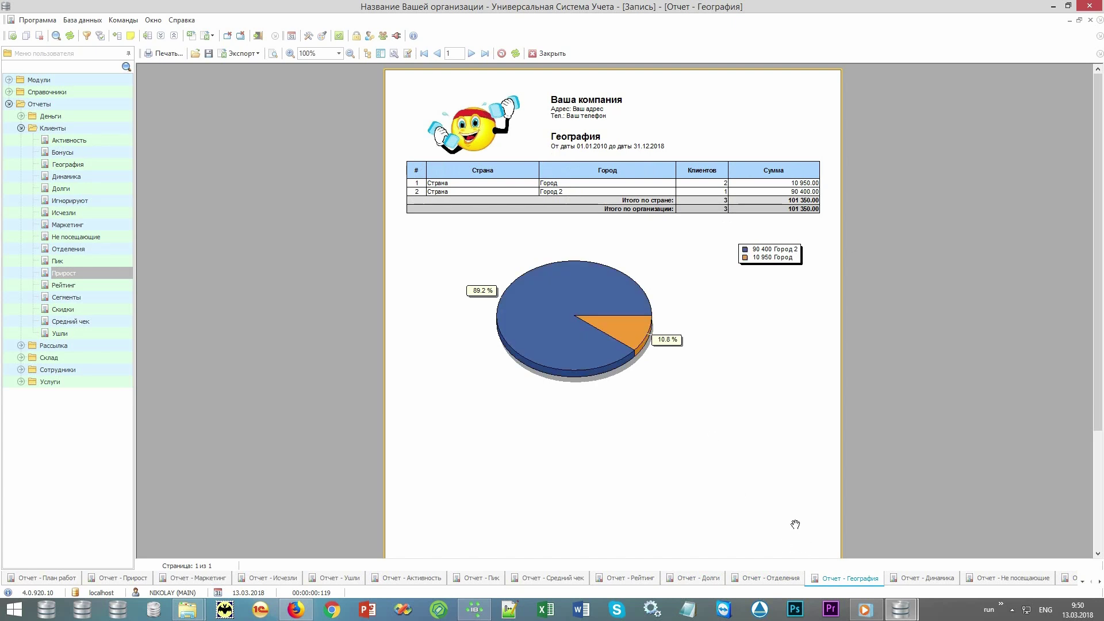
left_click(910, 580)
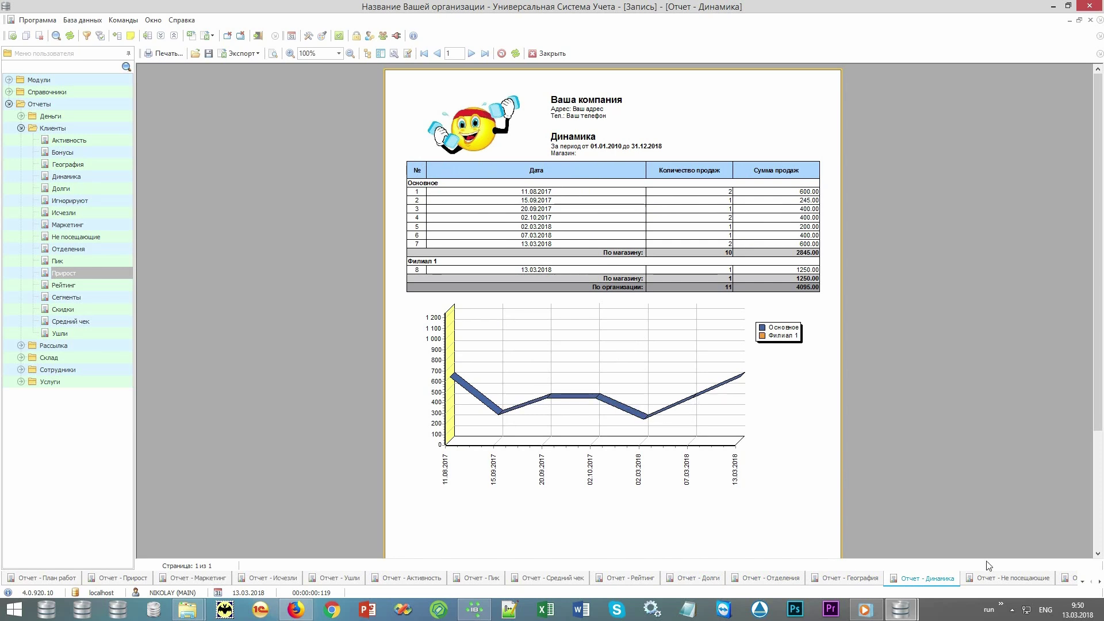
left_click(1015, 581)
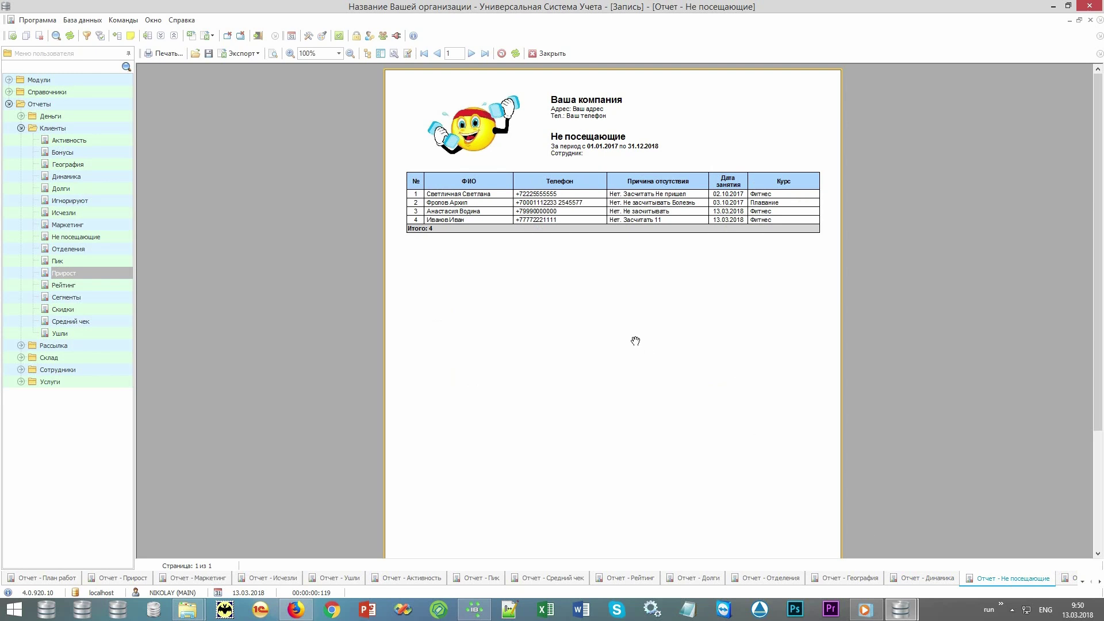
- View the remaining generated client reports Игнорируют, Скидки, Сегменты and Бонусы
left_click(1067, 579)
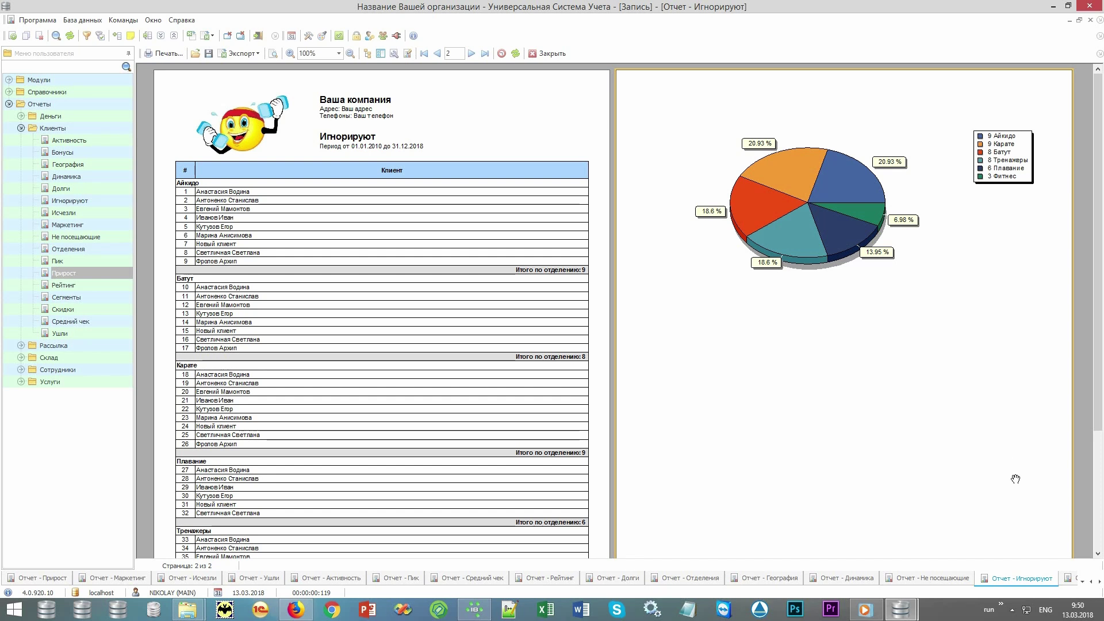
left_click(1068, 580)
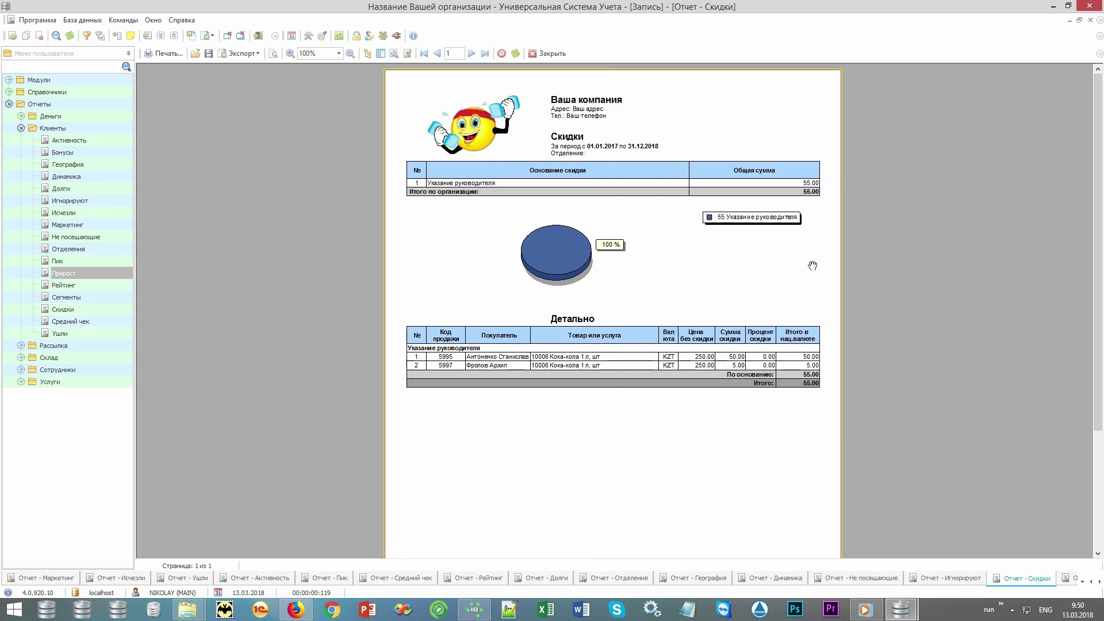
left_click(1064, 580)
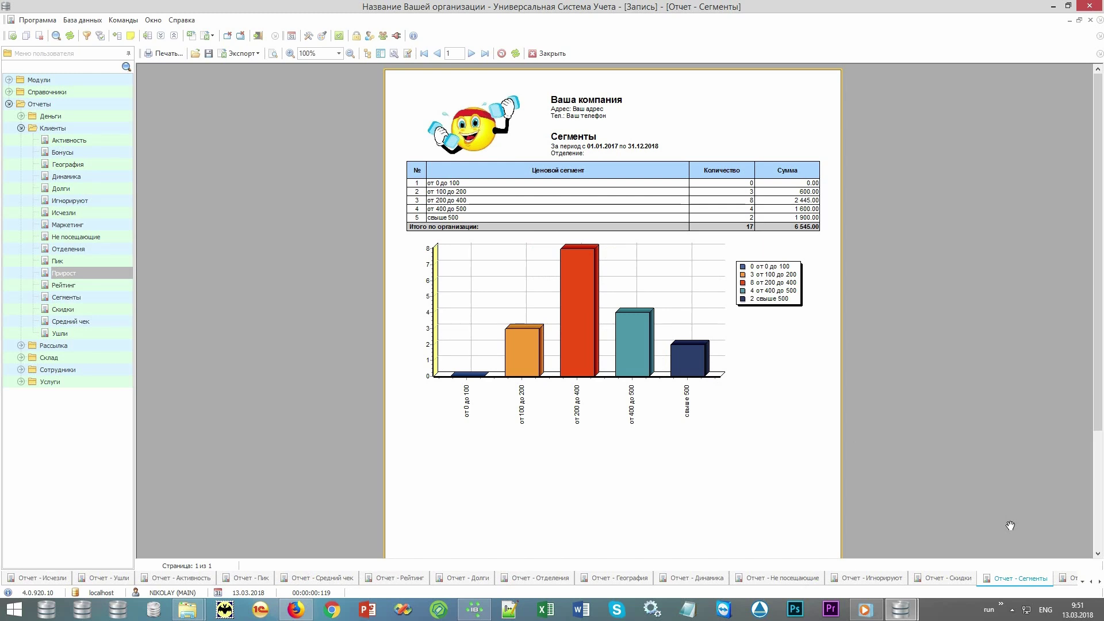
left_click(1061, 579)
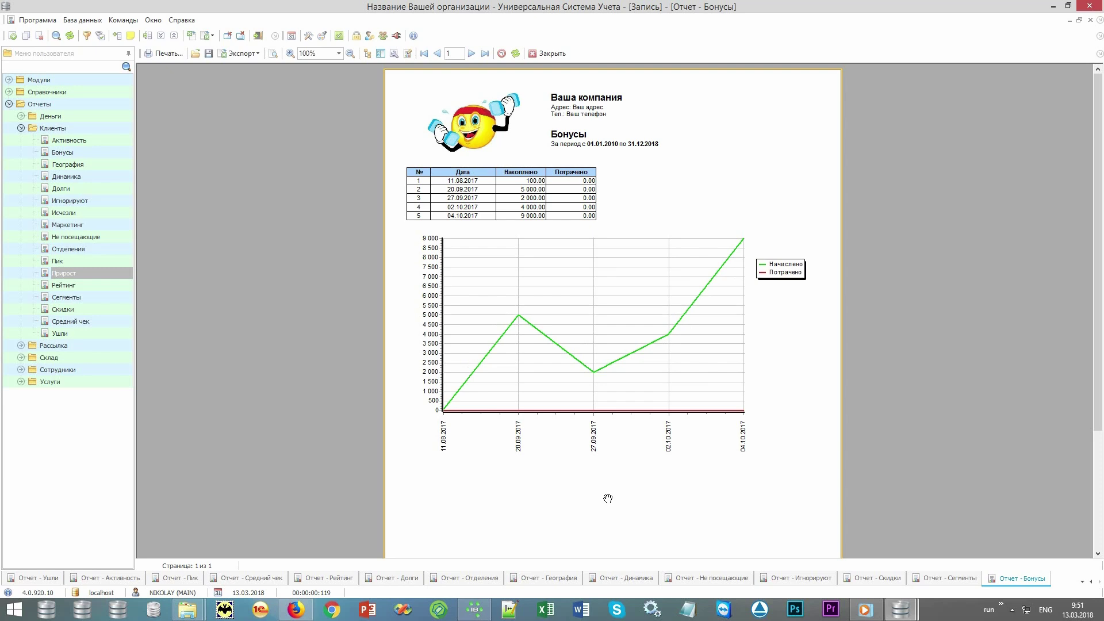
- Switch from the Клиенты report group to Сотрудники and view the generated Польза, Зарплата and Продавцы reports
double_click(61, 128)
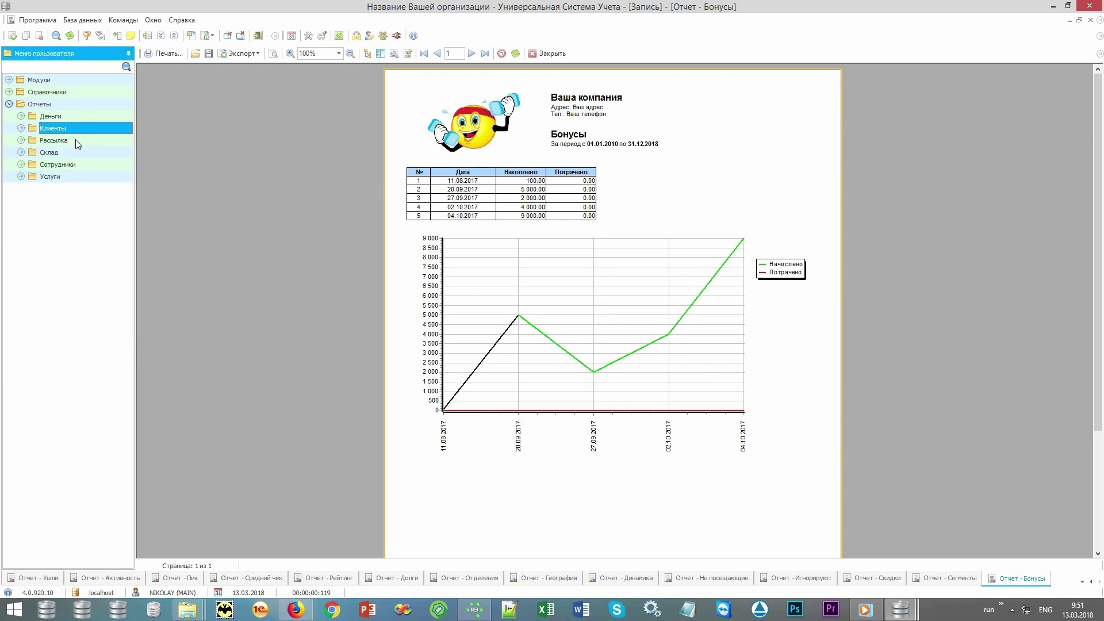
double_click(85, 164)
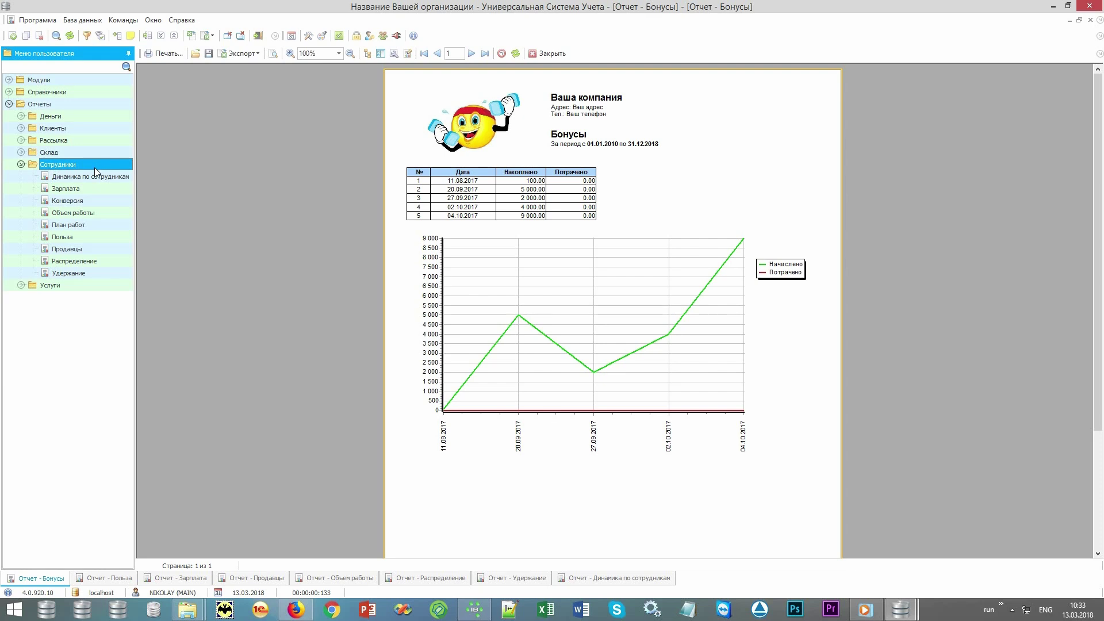
left_click(84, 236)
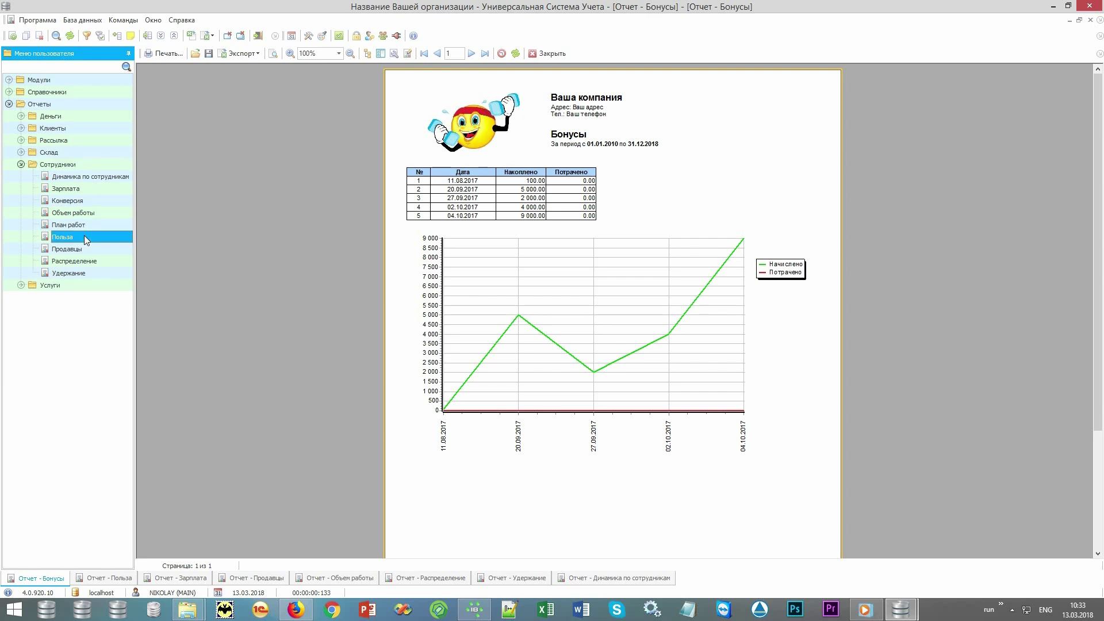
left_click(106, 580)
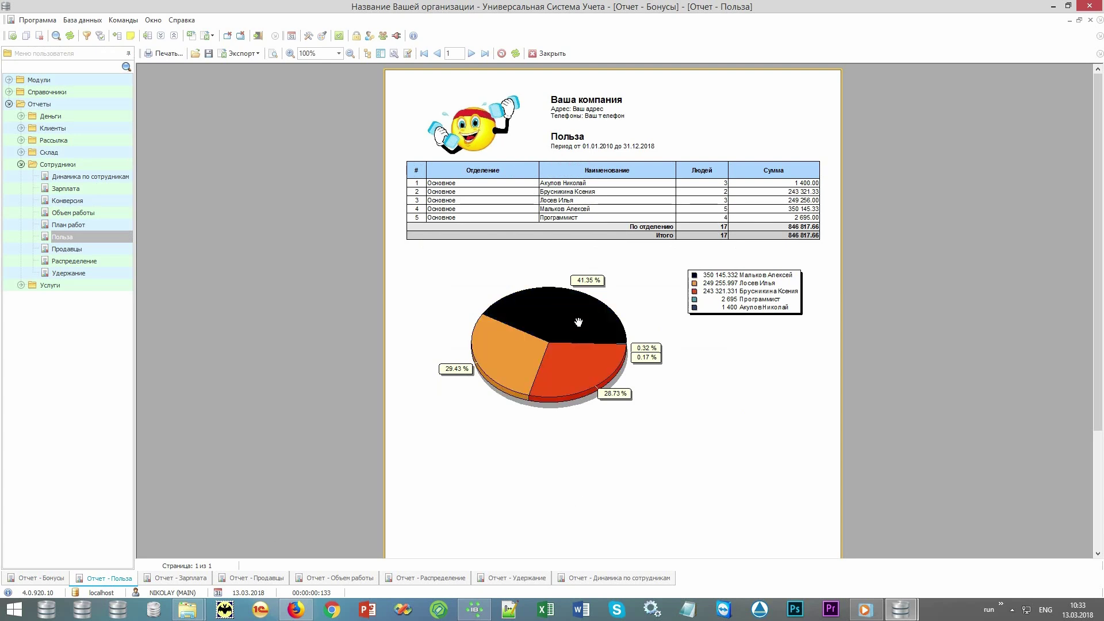
left_click(168, 579)
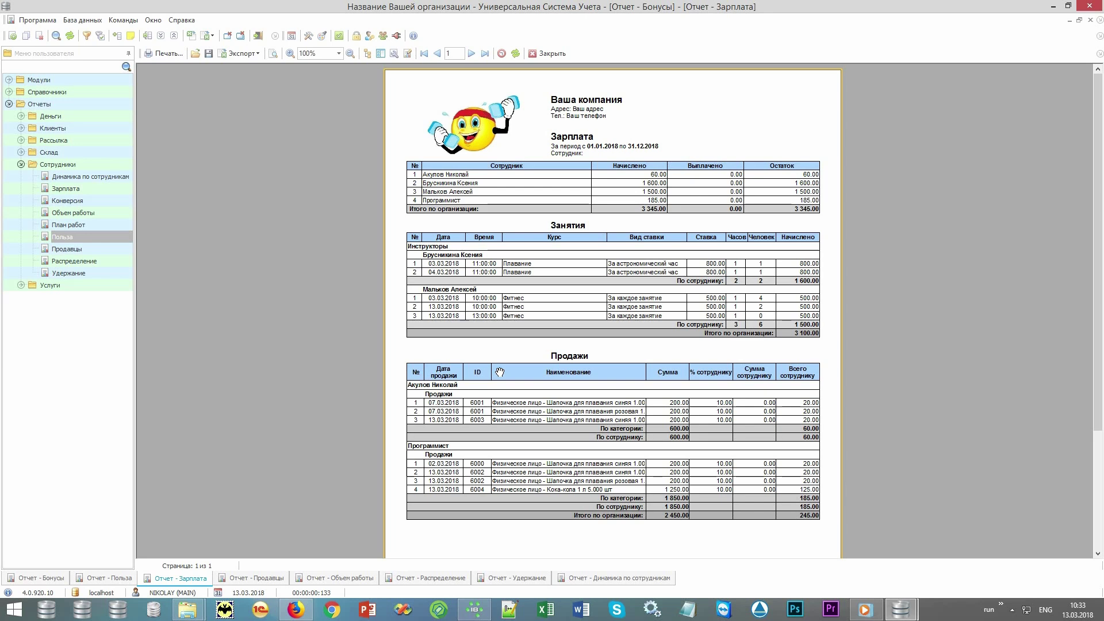
left_click(248, 579)
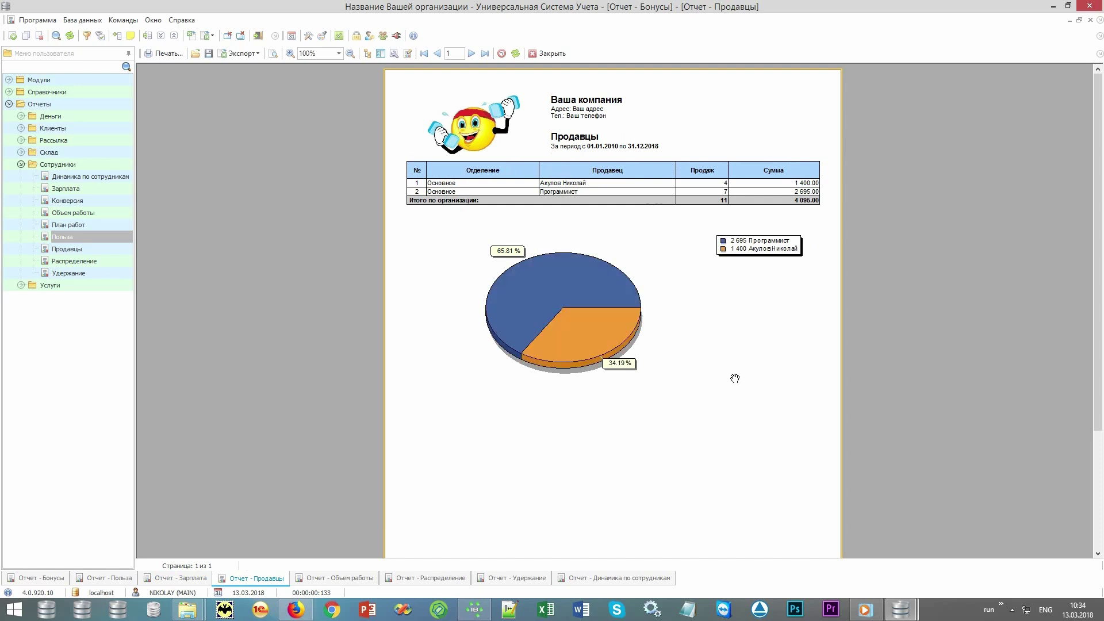
- View the generated staff reports Объем работы, Распределение, Удержание and Динамика по сотрудникам
left_click(340, 578)
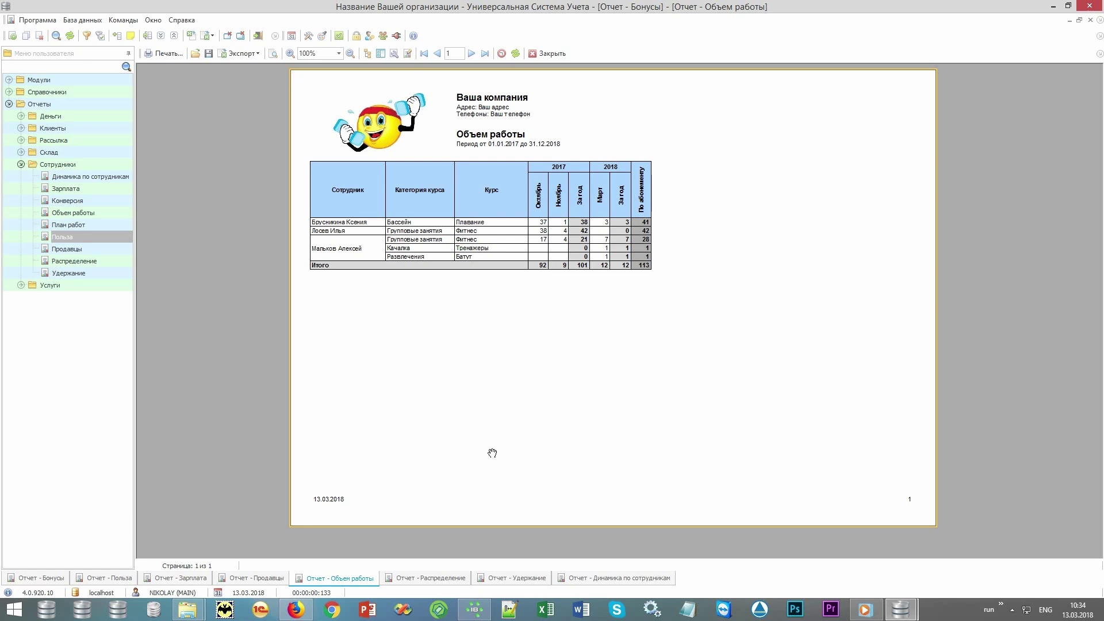
left_click(420, 579)
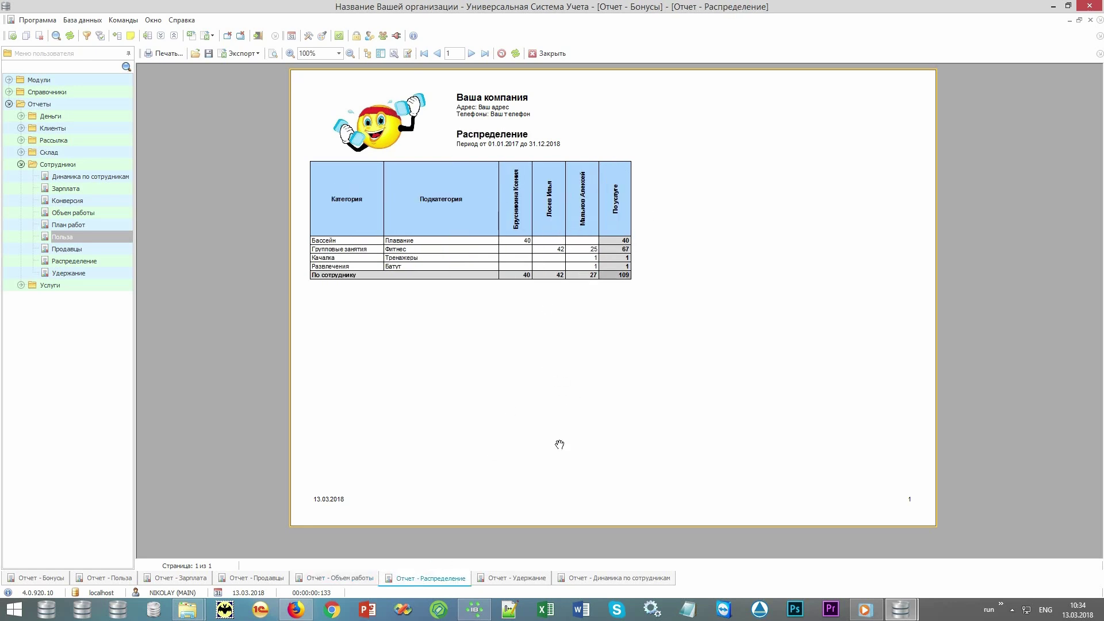
left_click(511, 577)
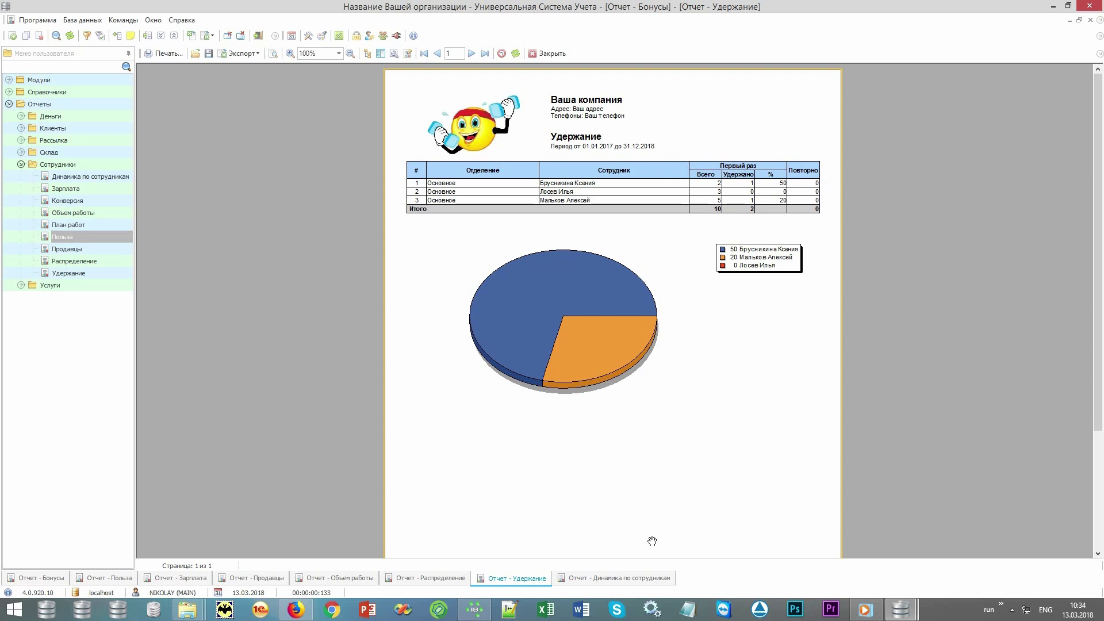
left_click(647, 579)
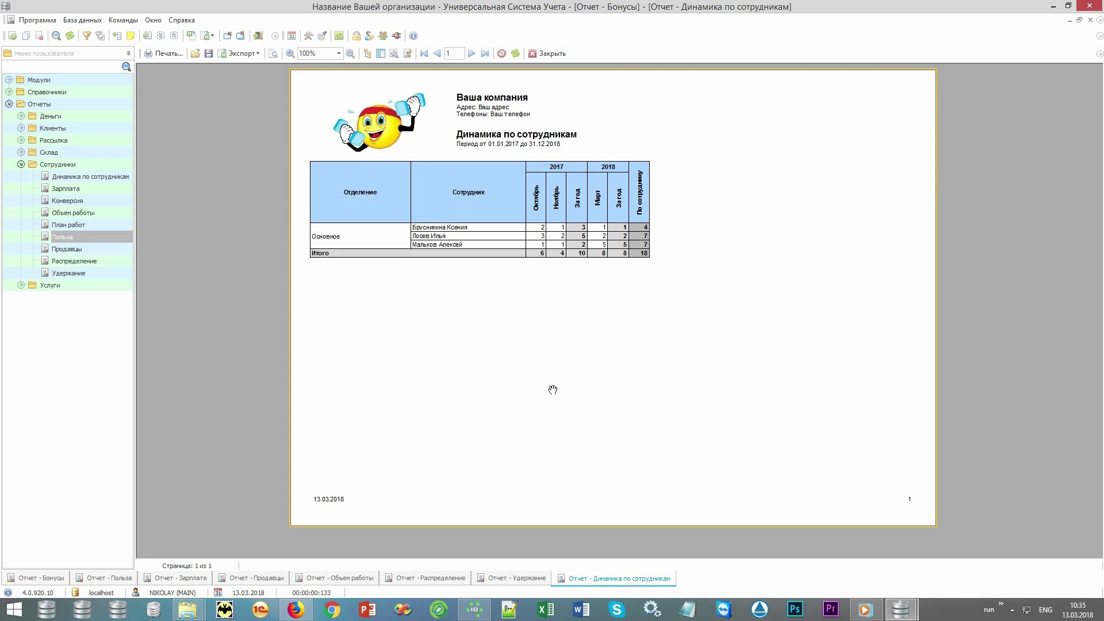
- Collapse the Сотрудники report group and expand the Деньги group to examine its reports
double_click(84, 166)
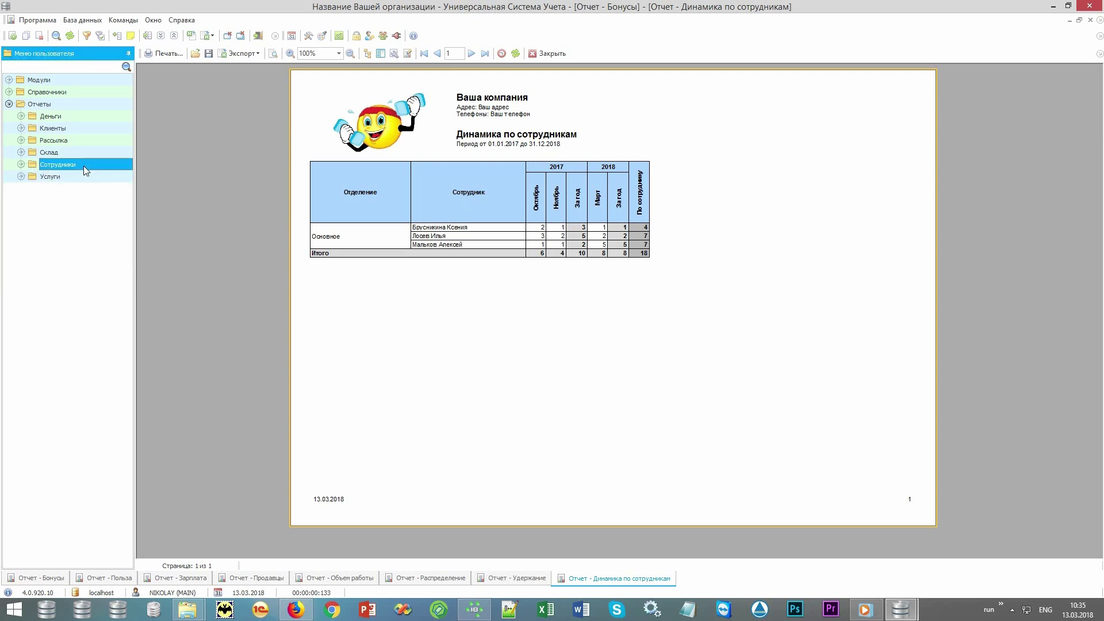
left_click(80, 115)
double_click(80, 114)
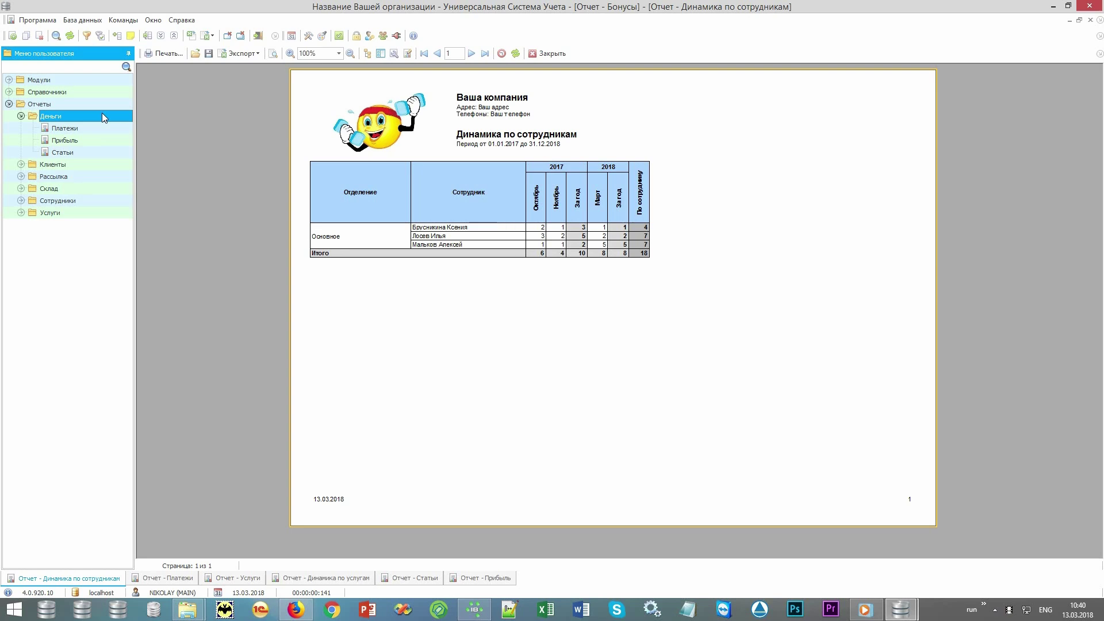
- Open the Запись schedule window to examine the halls' sessions, and view the generated Платежи report from the Деньги group
left_click(292, 35)
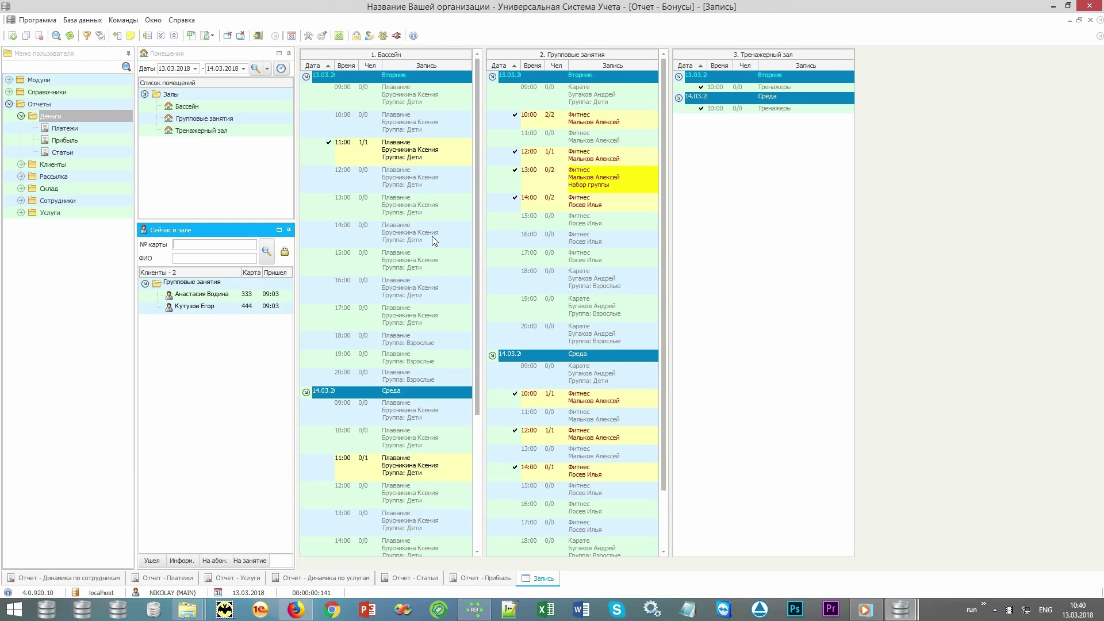
left_click(87, 115)
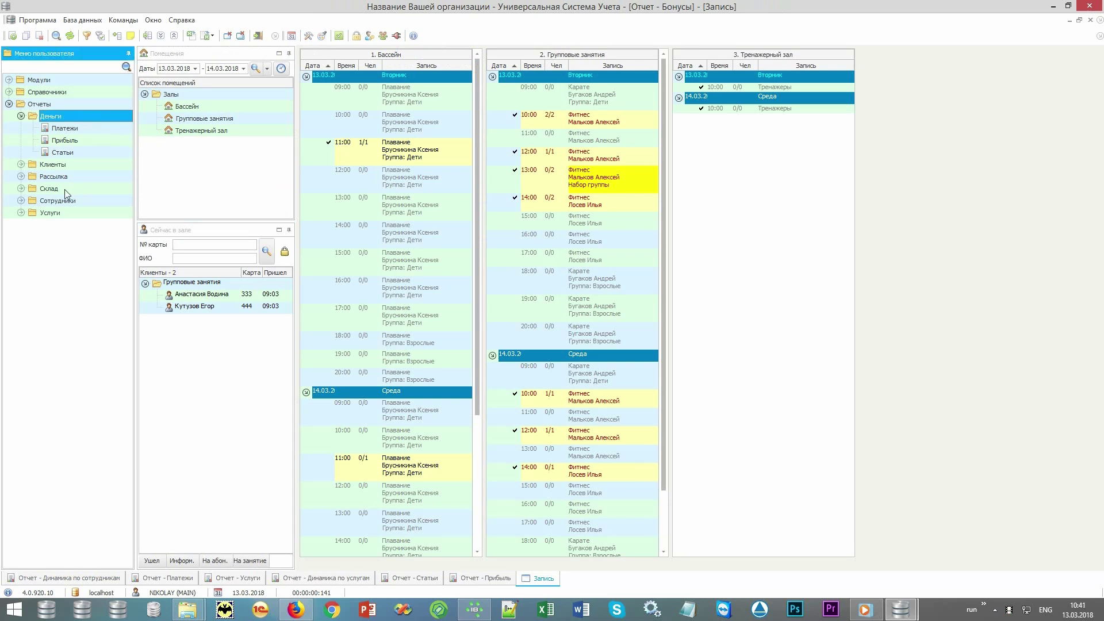
left_click(88, 129)
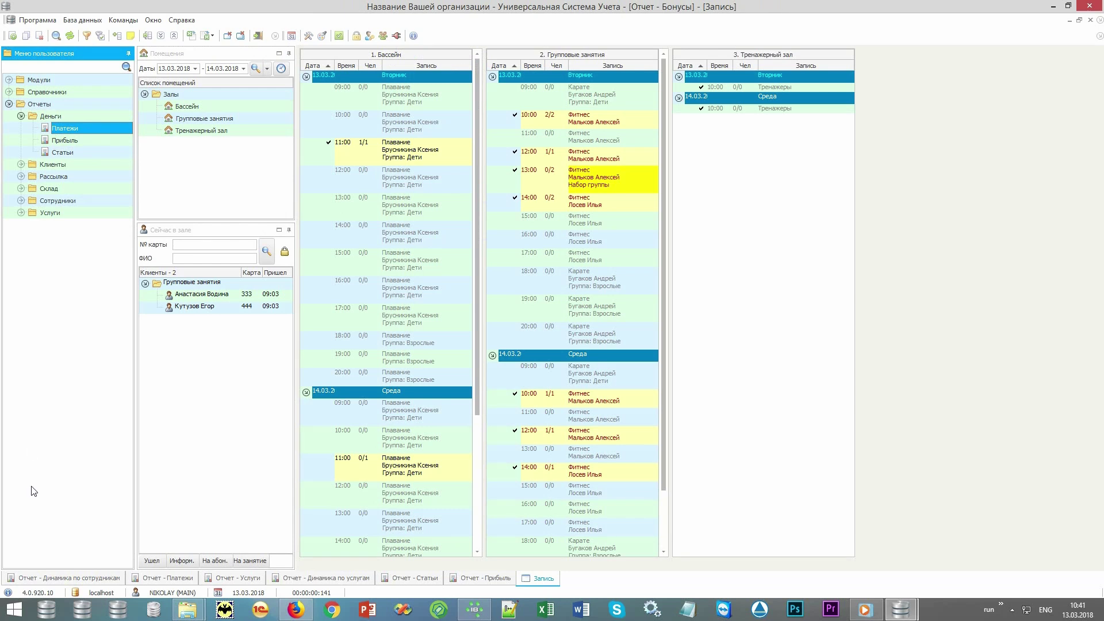
left_click(147, 579)
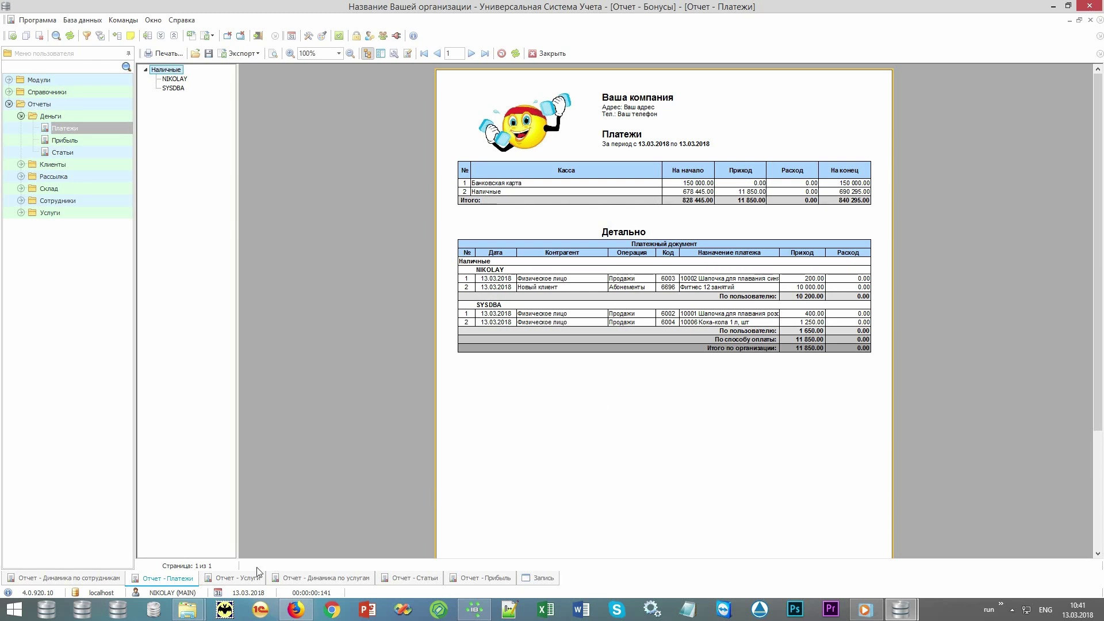
- View the generated Услуги, Динамика по услугам and Статьи reports
left_click(239, 580)
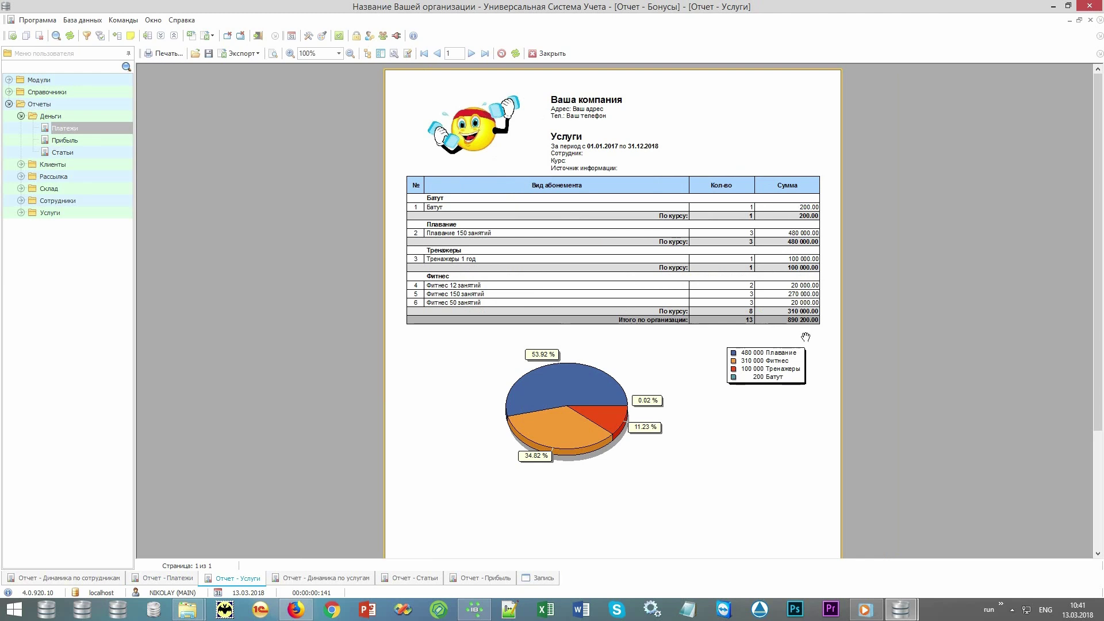
left_click(568, 392)
left_click(341, 579)
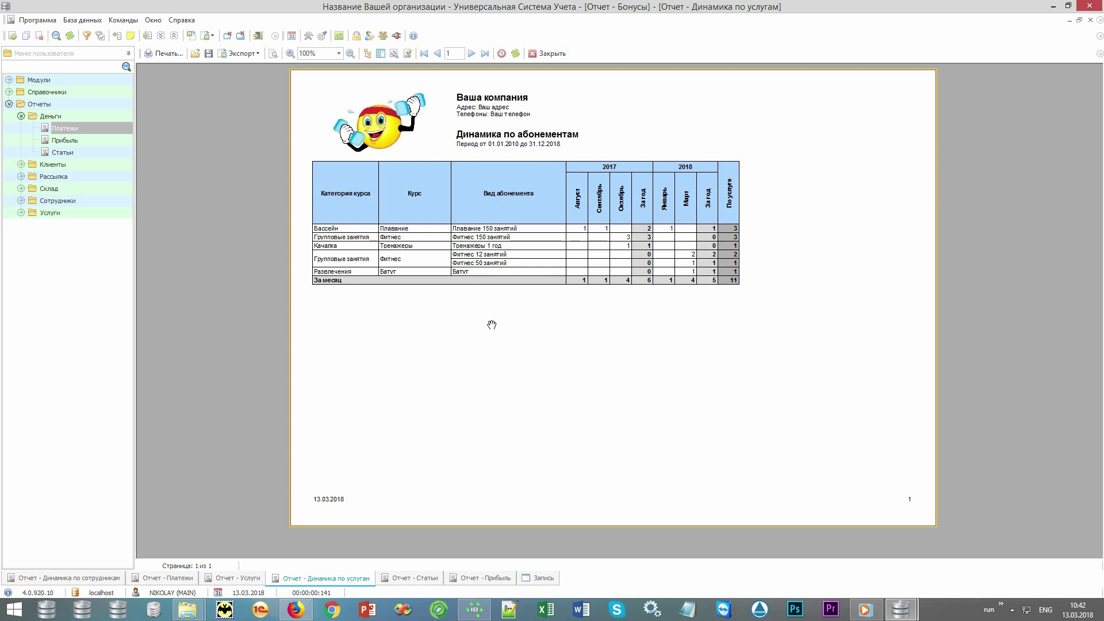
left_click(420, 573)
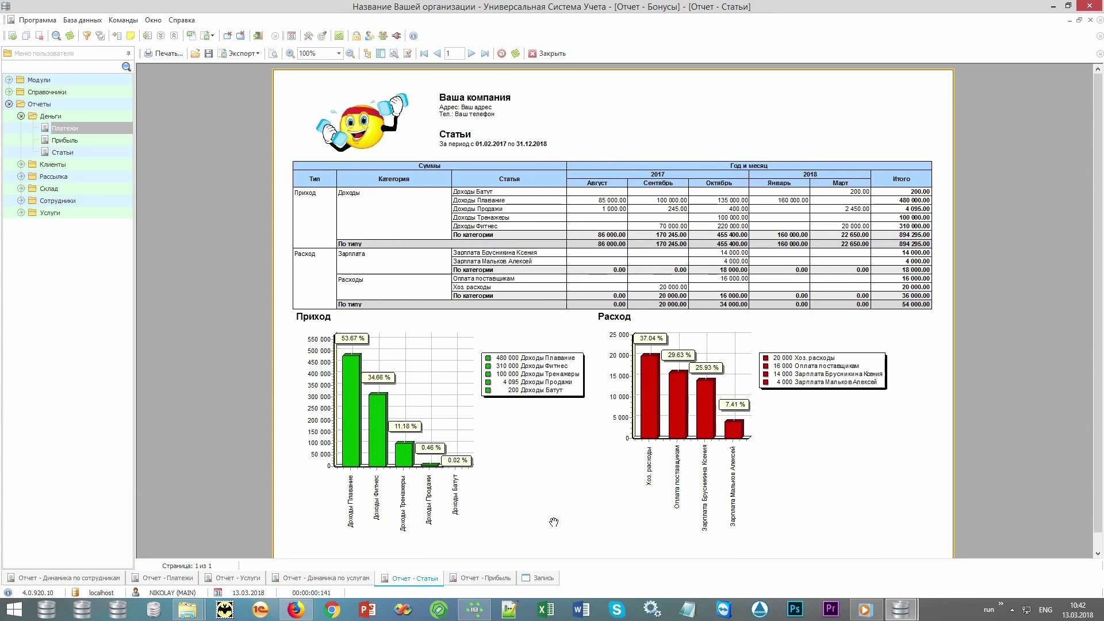
- View the generated Прибыль report, collapse the Деньги group, and expand the Склад group with its Остатки report selected
left_click(492, 581)
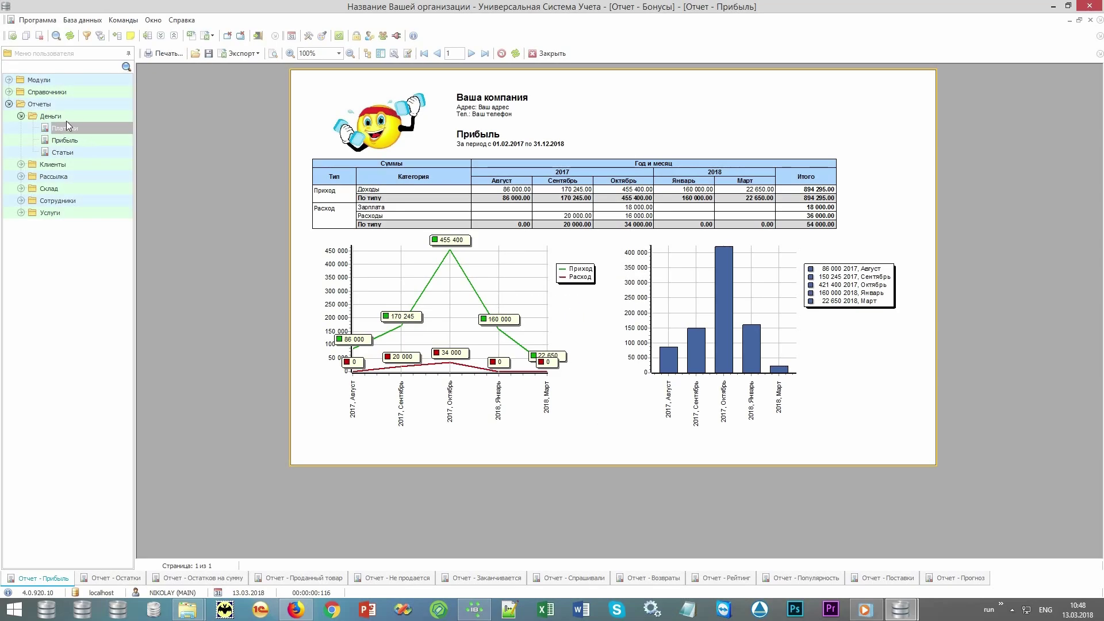
double_click(67, 117)
double_click(66, 153)
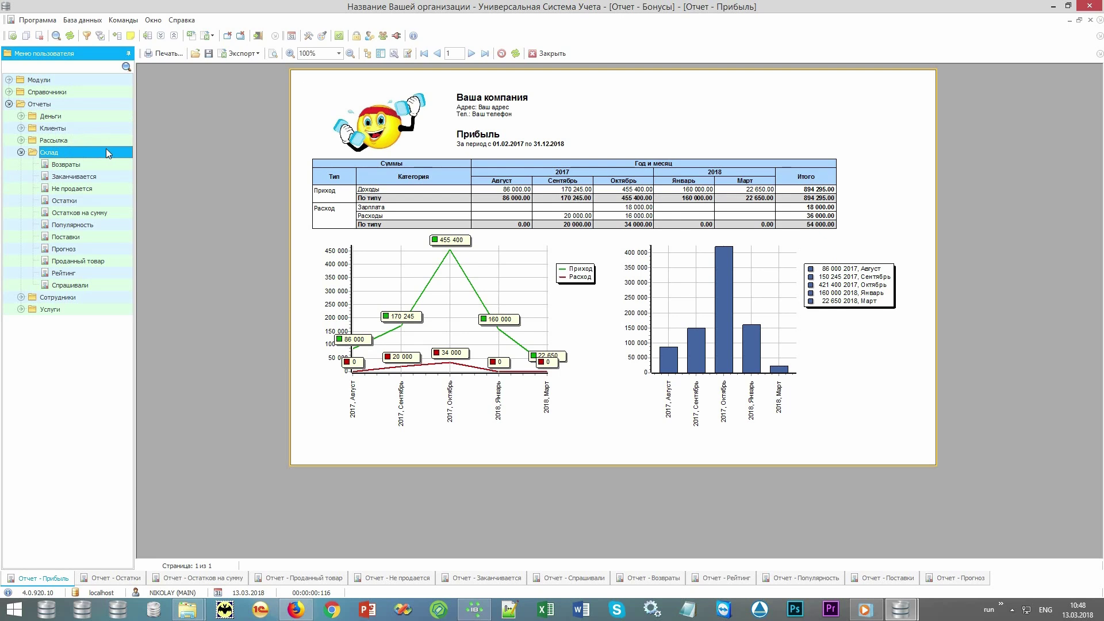
left_click(99, 201)
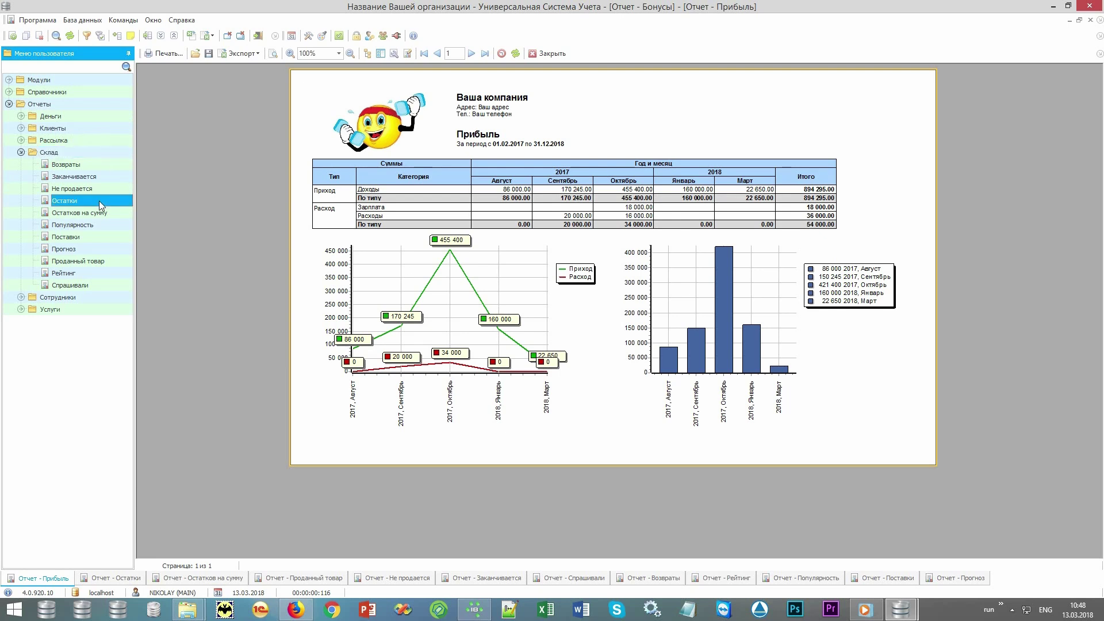
- View the generated warehouse reports Остатки, Остатков на сумму, Проданный товар and Не продается
left_click(118, 579)
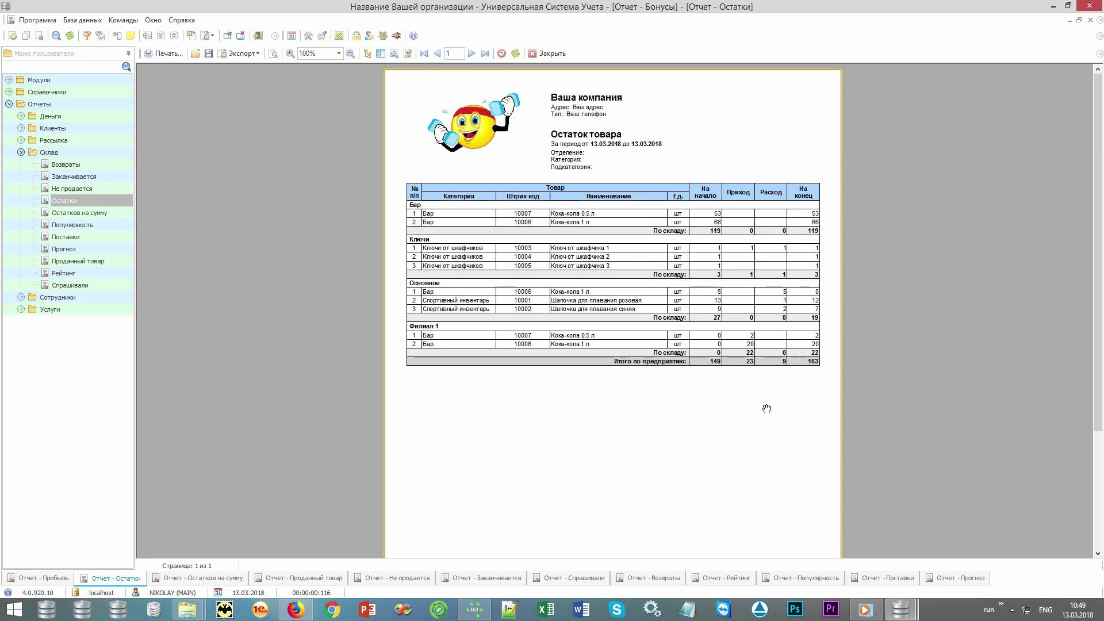
left_click(206, 579)
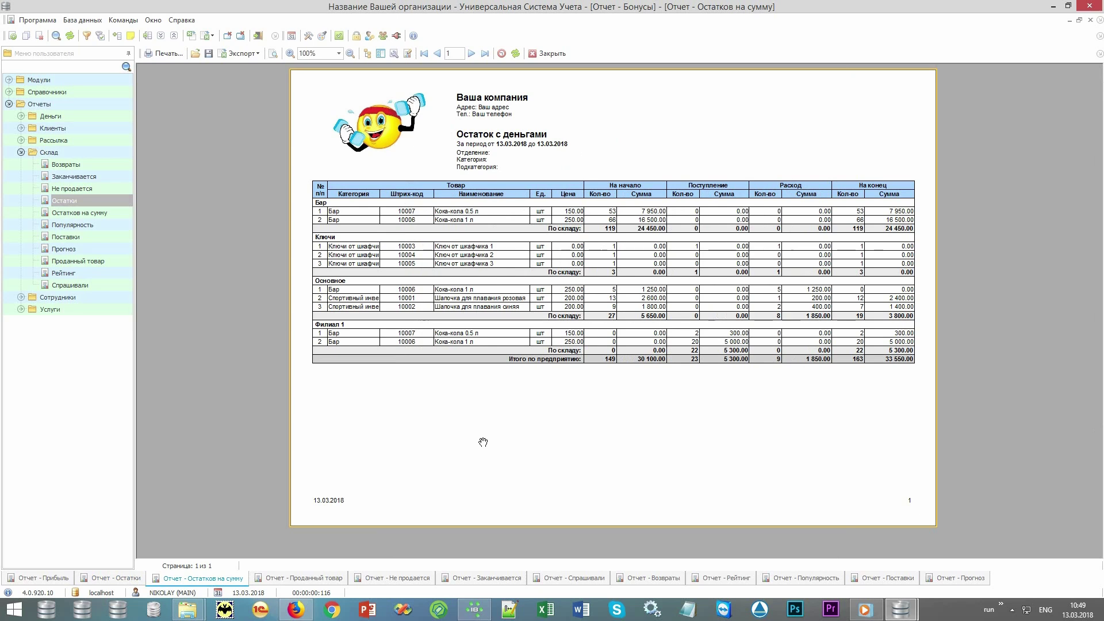
left_click(316, 579)
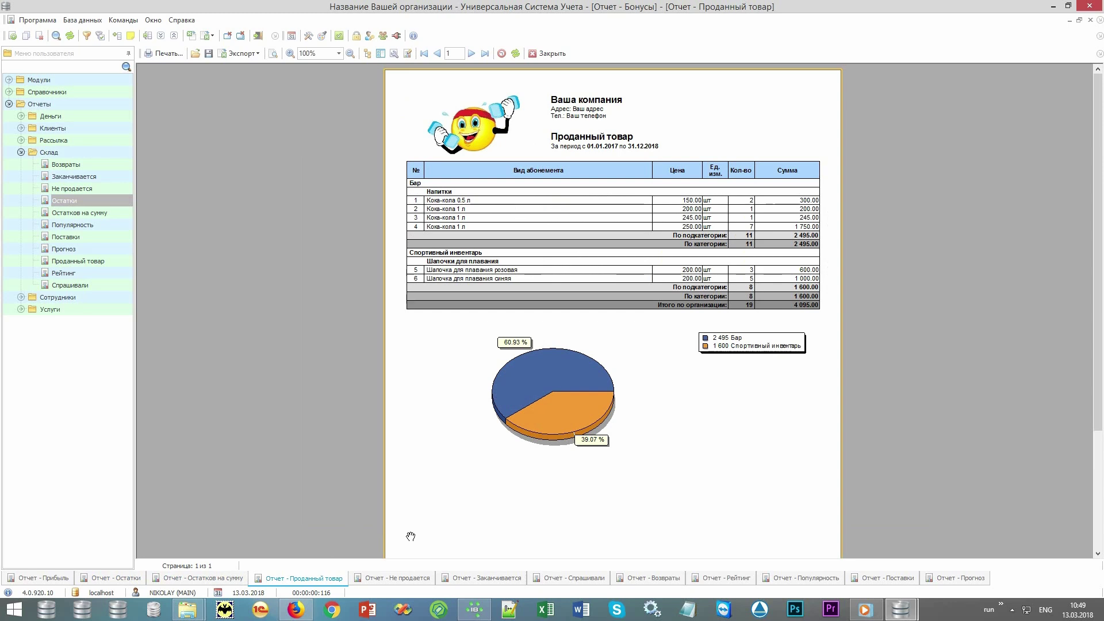
left_click(391, 579)
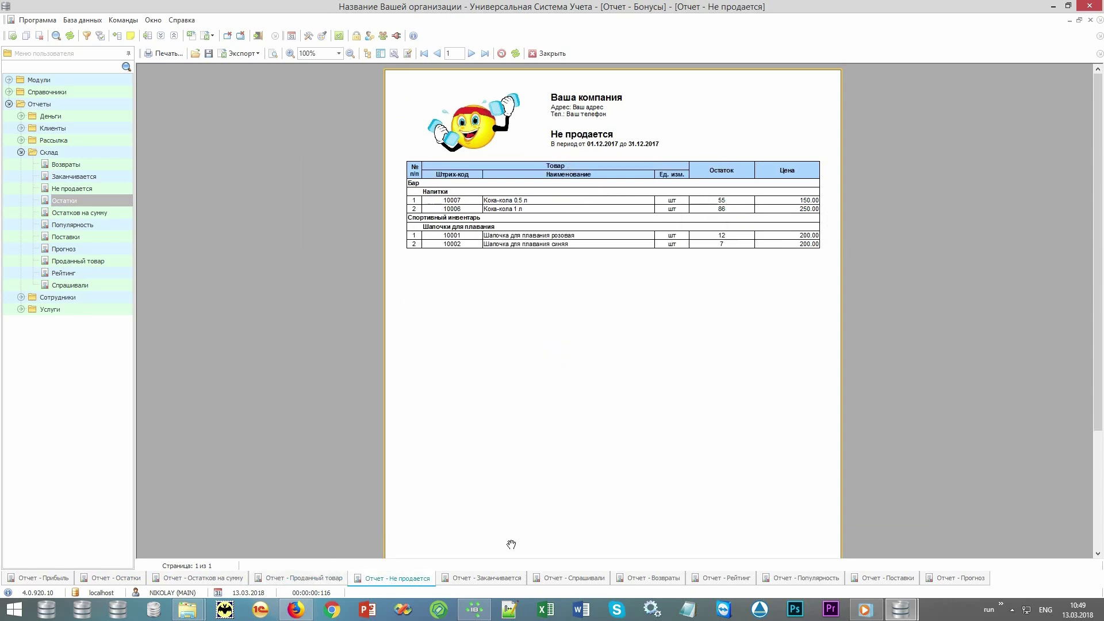
- View the generated warehouse reports Заканчивается, Спрашивали, Возвраты and Рейтинг
left_click(485, 579)
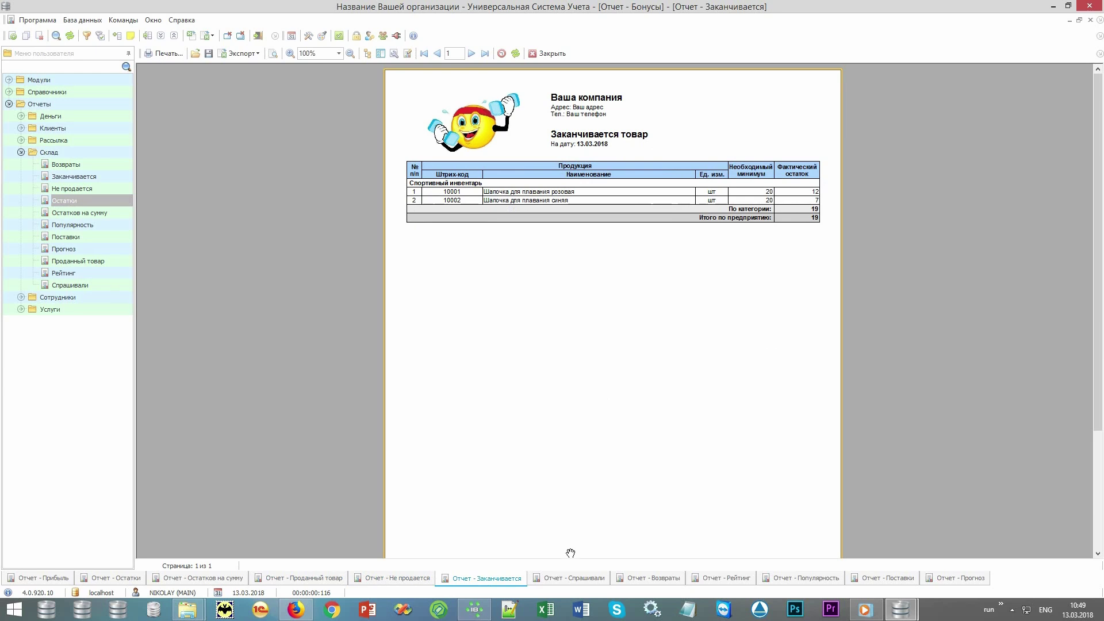
left_click(569, 580)
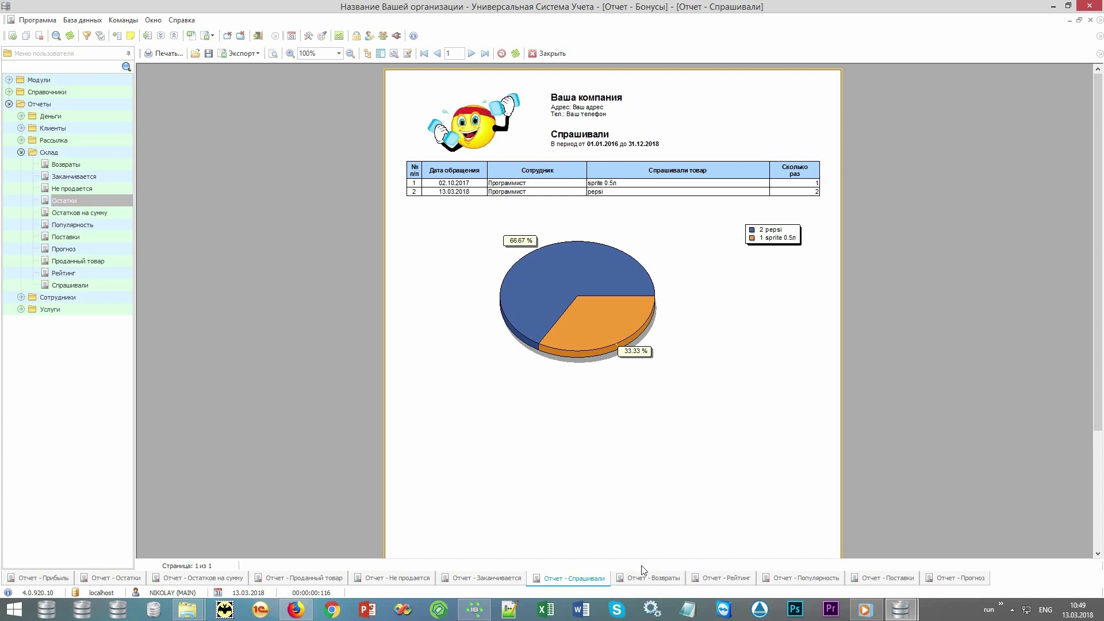
left_click(653, 579)
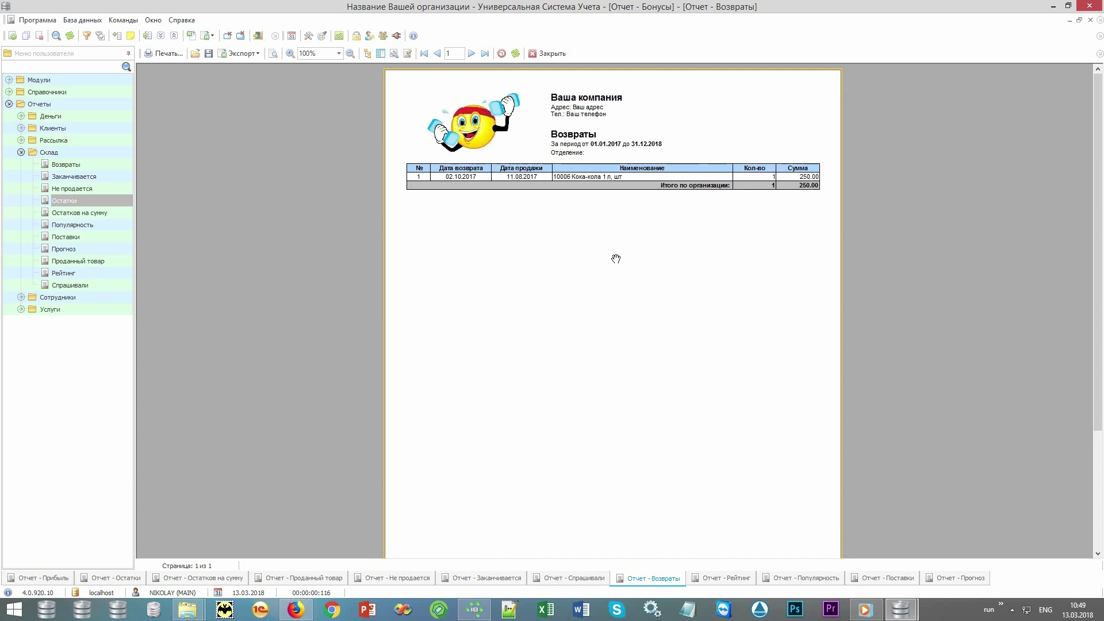
left_click(717, 578)
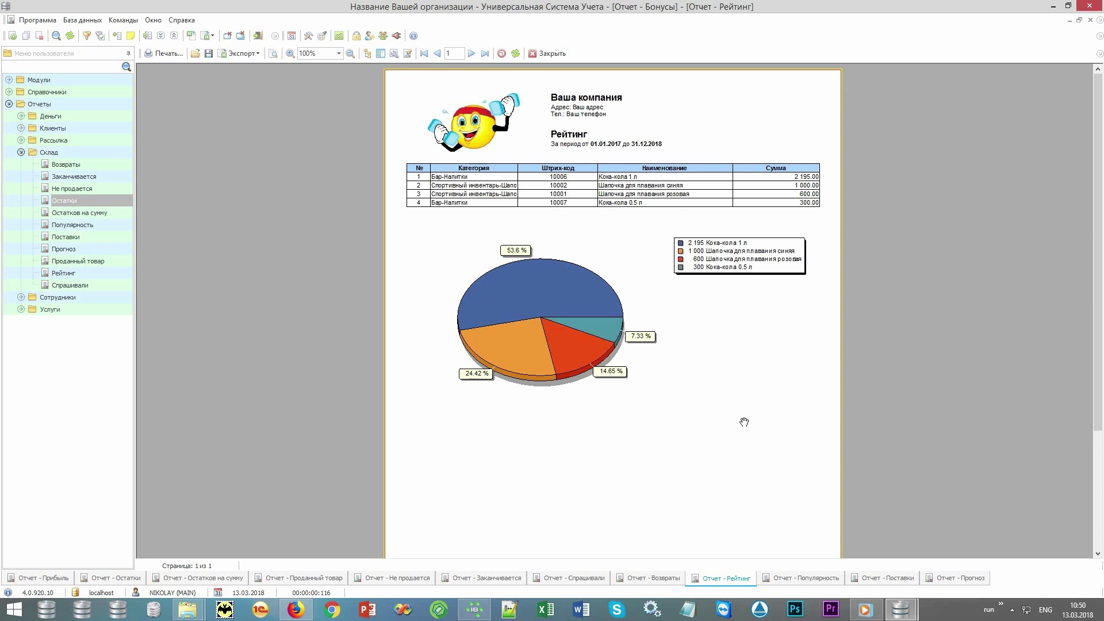
- Compare the generated Популярность and Рейтинг product reports, and view the Поставки and Прогноз reports
left_click(778, 582)
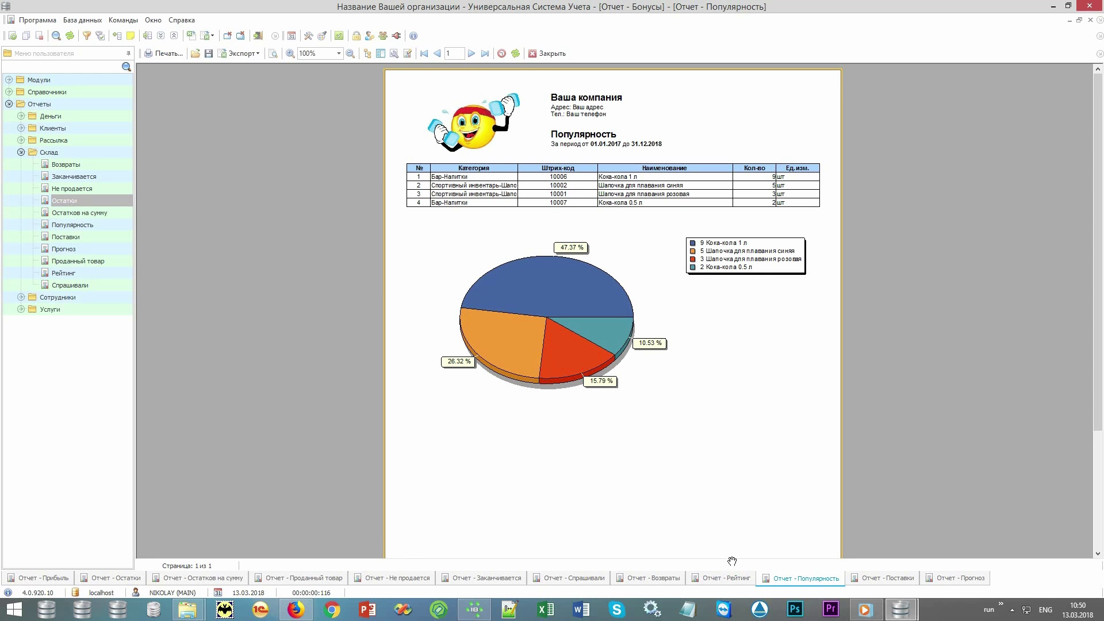
left_click(719, 579)
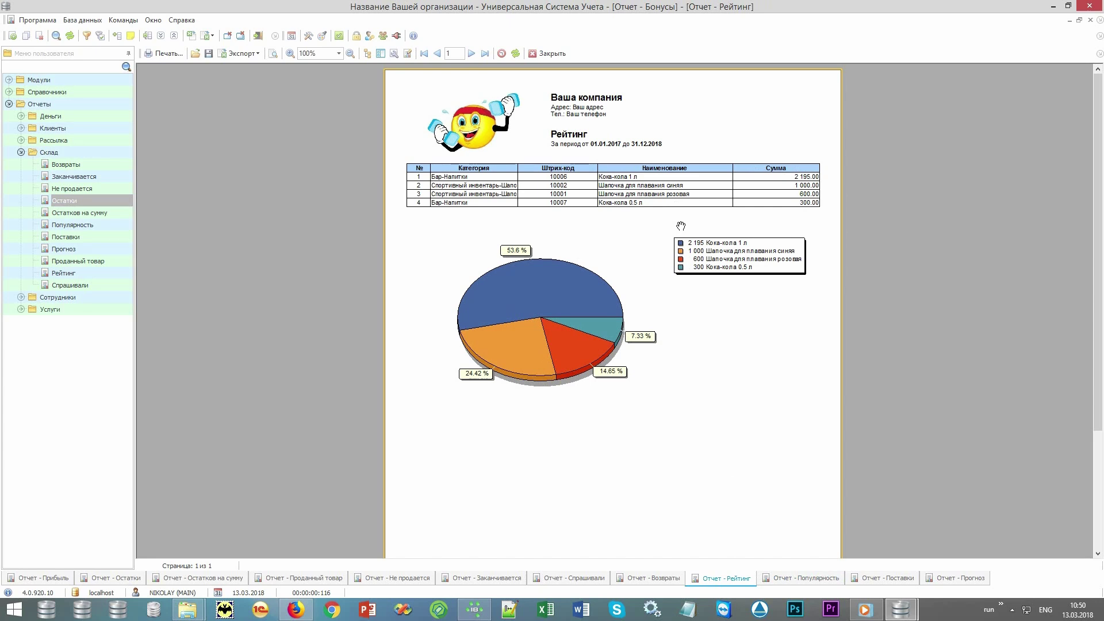
left_click(875, 579)
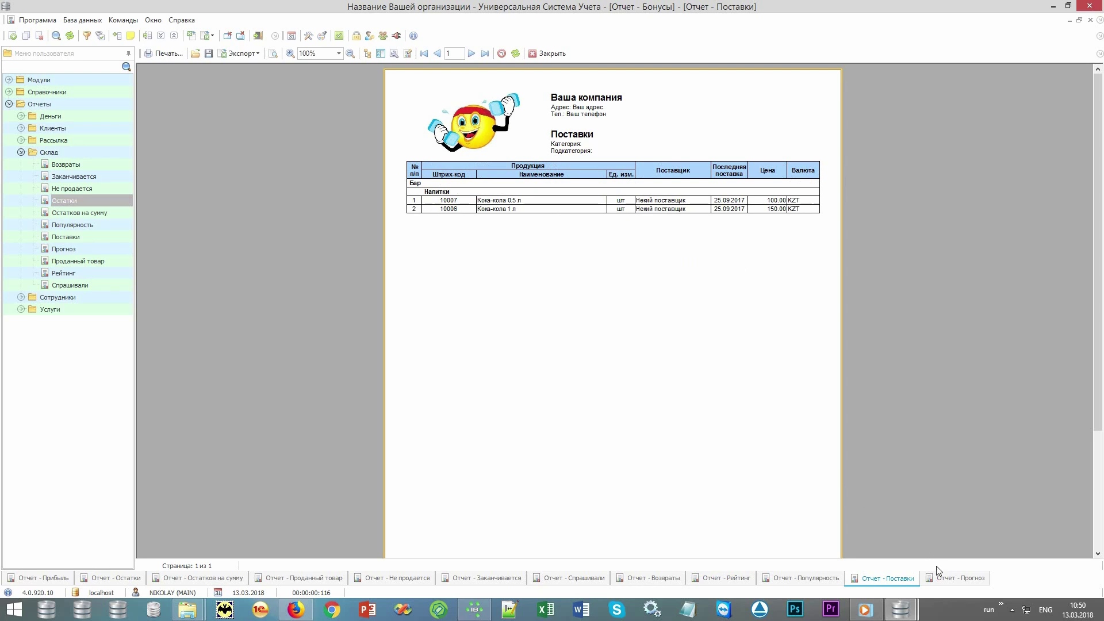
left_click(960, 579)
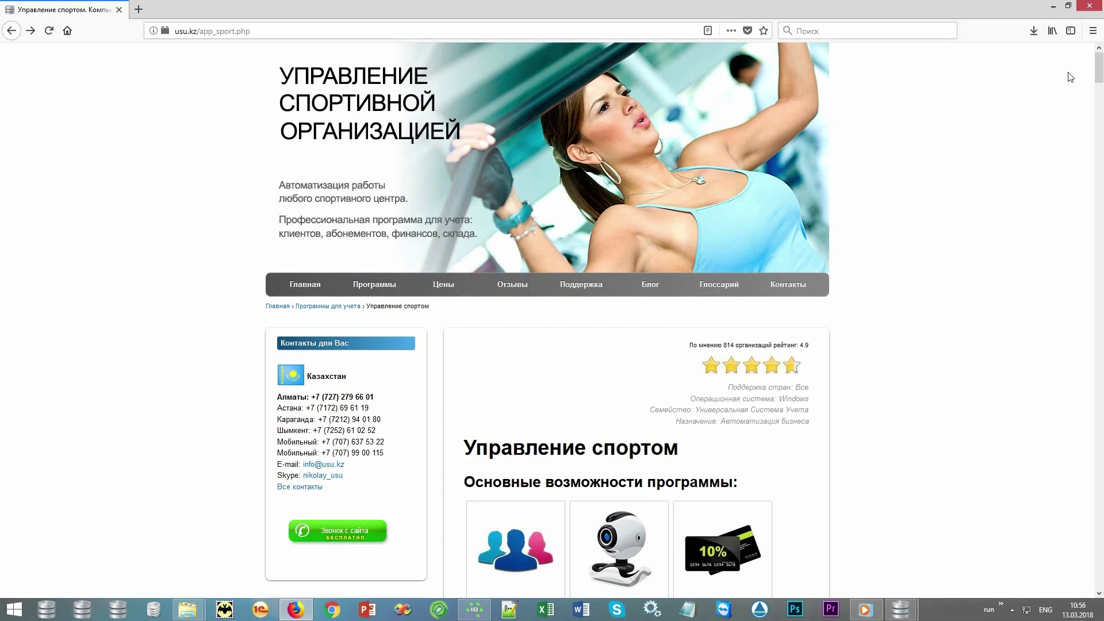
- Examine the program's main features on the usu.kz sports management page in Firefox, down to the custom-order options such as Эксклюзивность and Телефония
scroll(1071, 77, "down", 10)
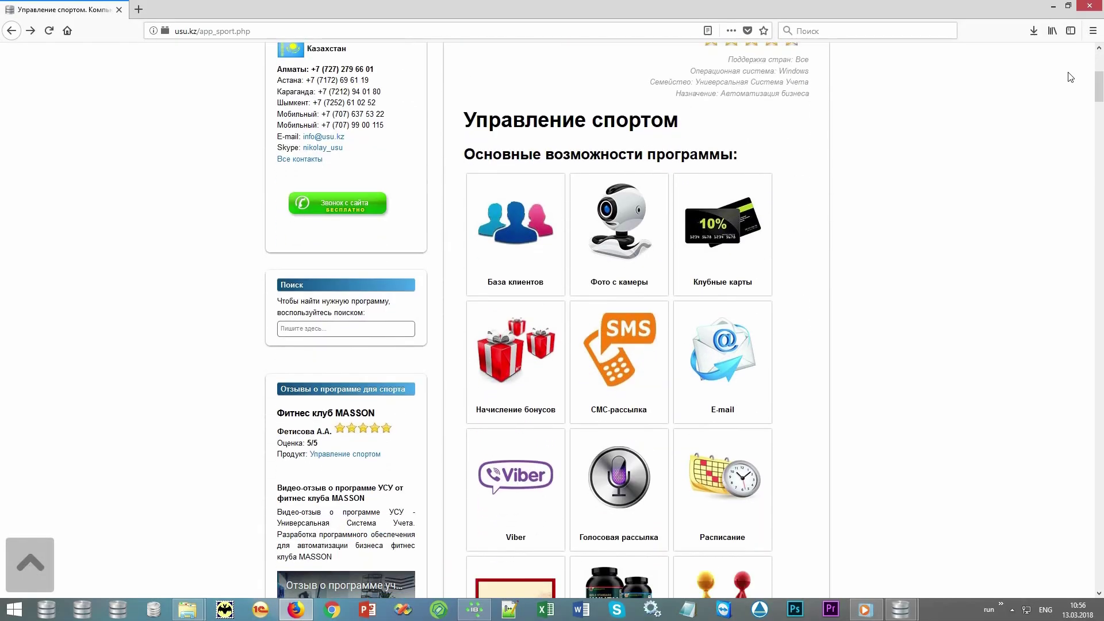
scroll(1071, 78, "down", 10)
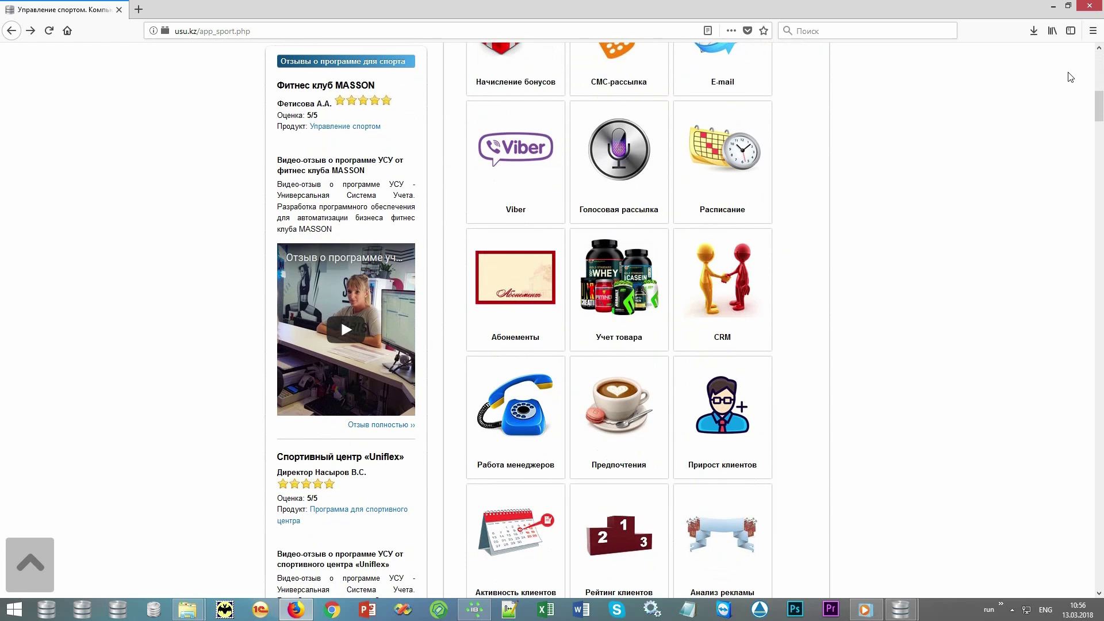
scroll(1071, 77, "down", 10)
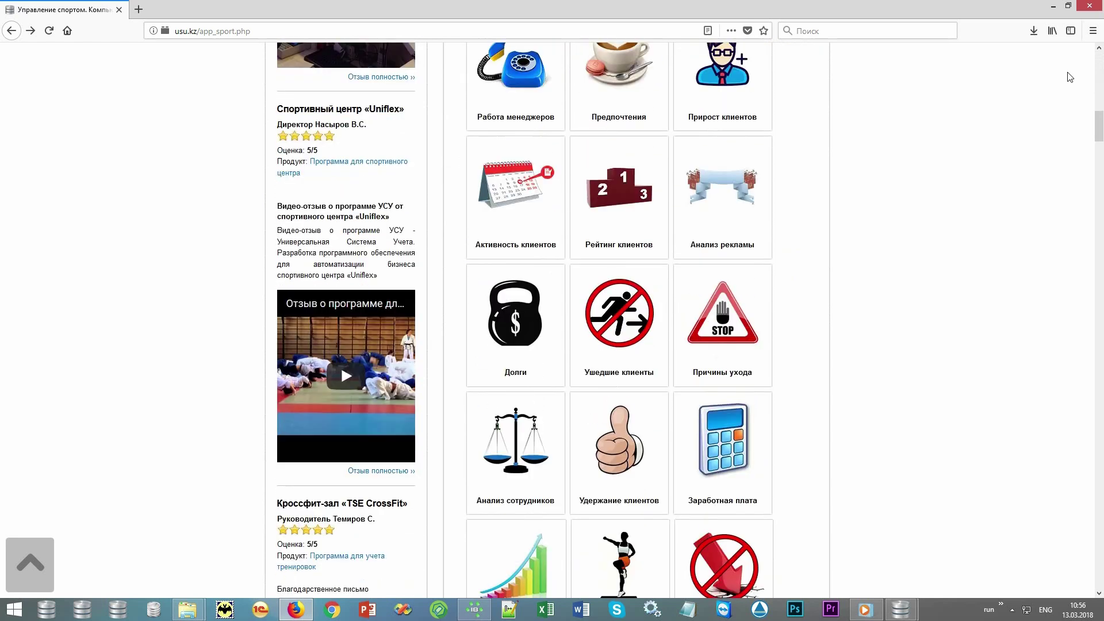
scroll(1071, 77, "down", 7)
scroll(1070, 77, "down", 17)
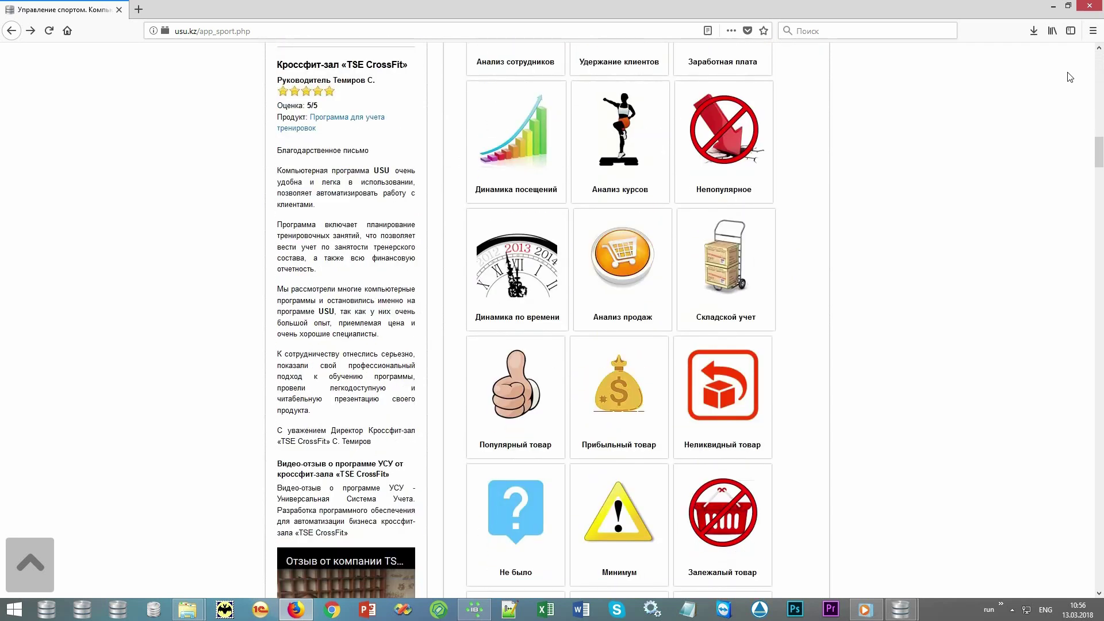
scroll(1070, 77, "down", 6)
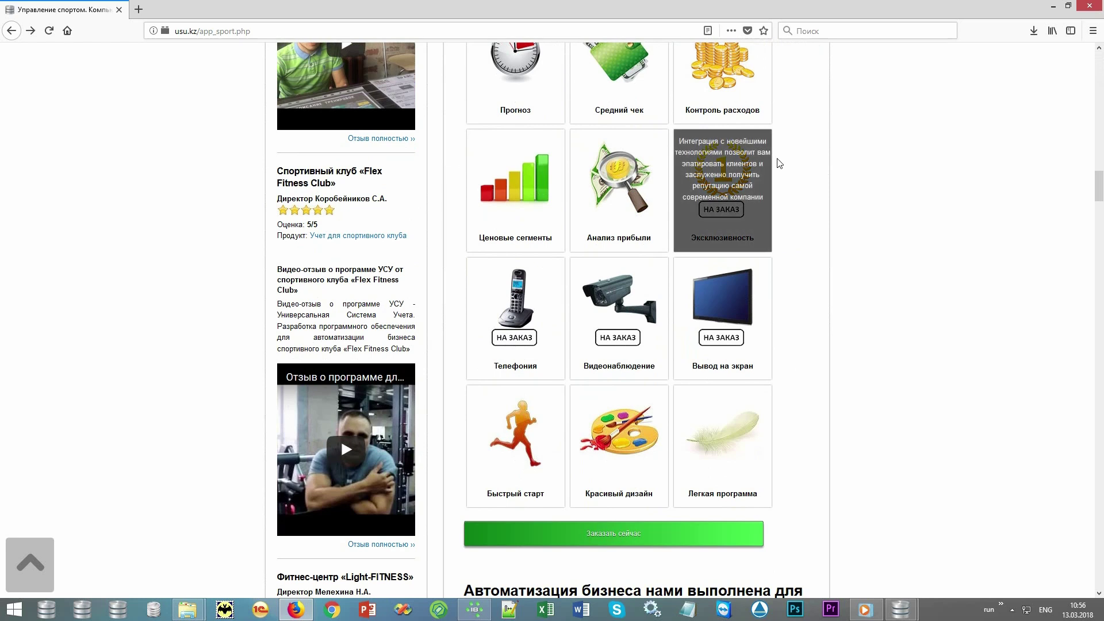
mouse_move(770, 164)
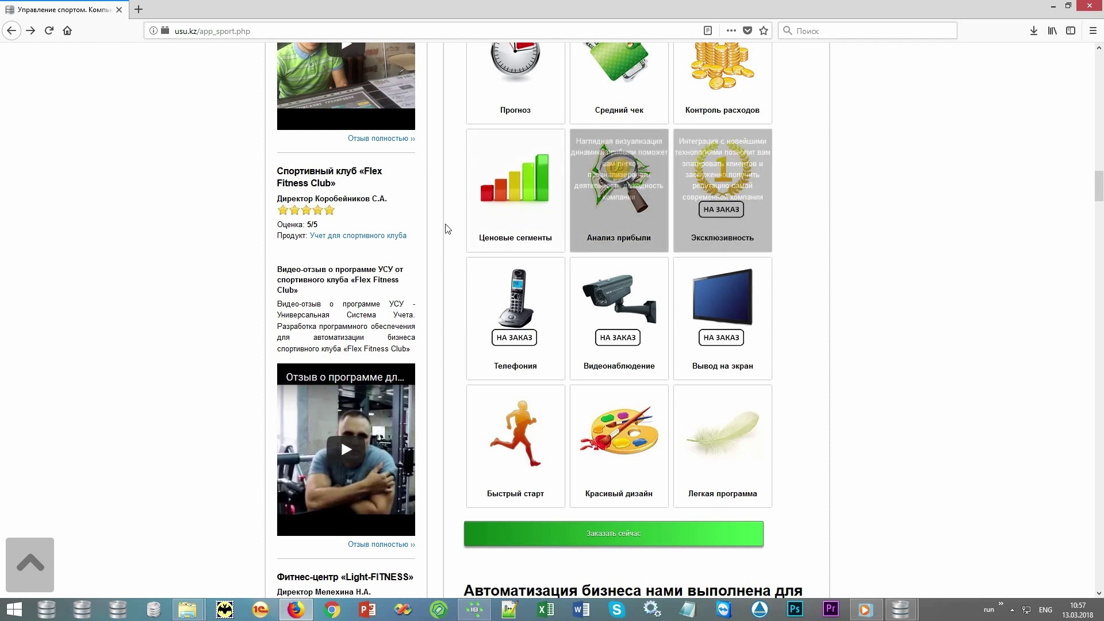
mouse_move(471, 275)
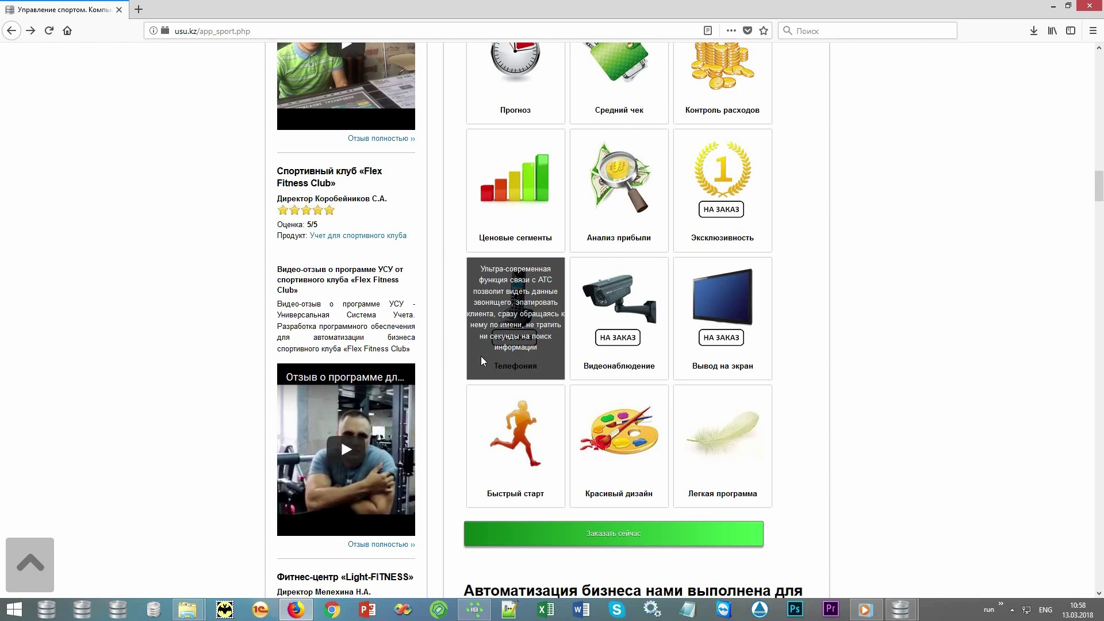
- Open the website's Цены page and show the program prices in Российский рубль - RUB
key("Home")
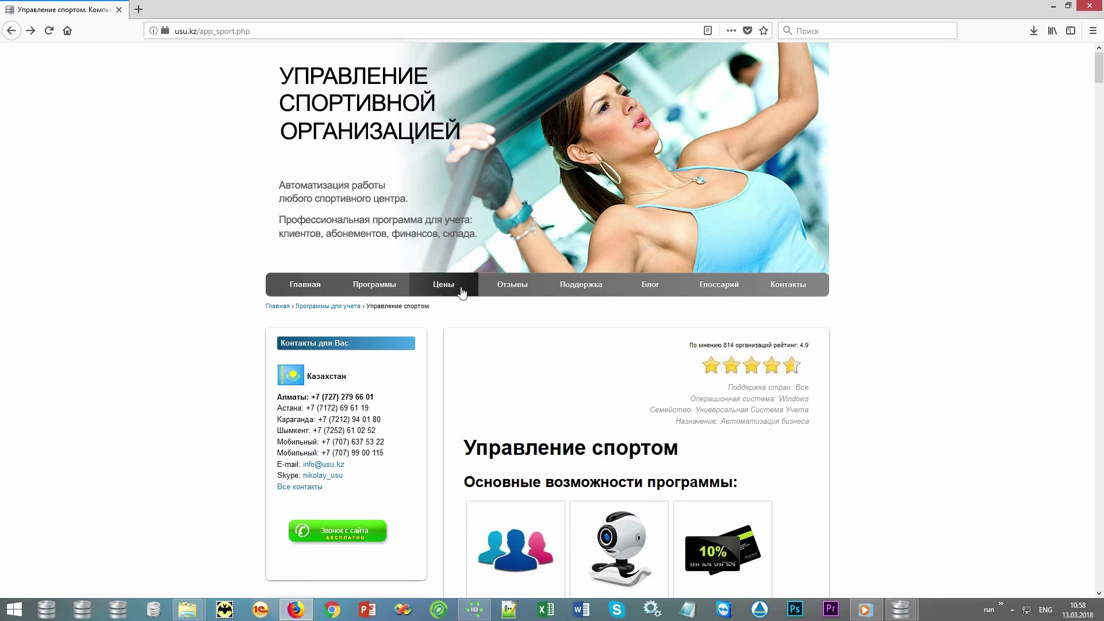
left_click(462, 292)
scroll(905, 321, "down", 3)
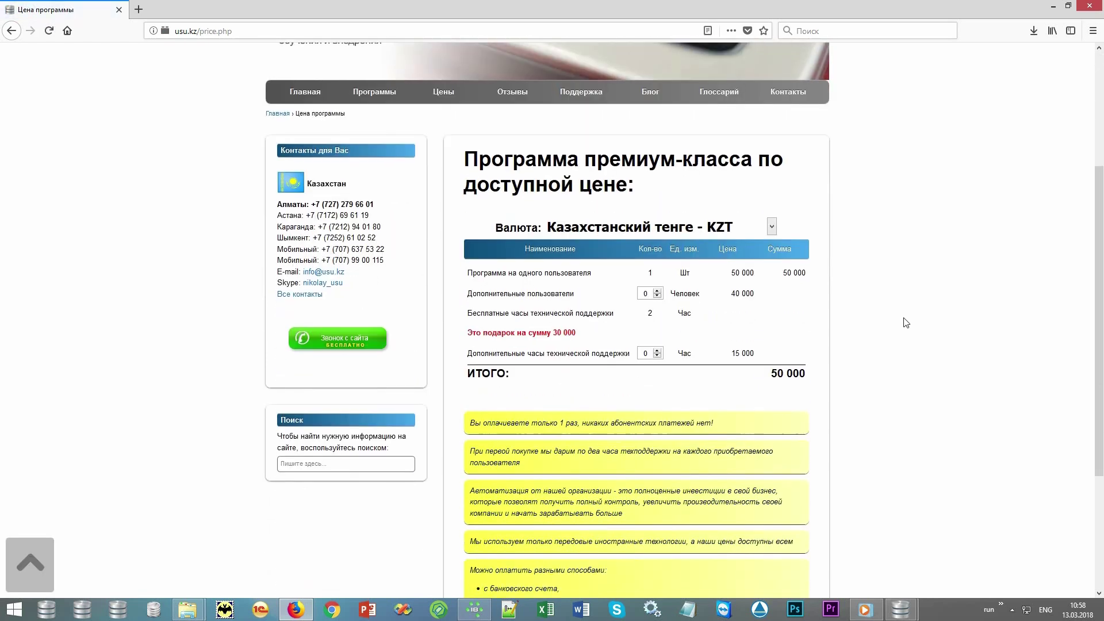
scroll(906, 323, "down", 1)
left_click(772, 158)
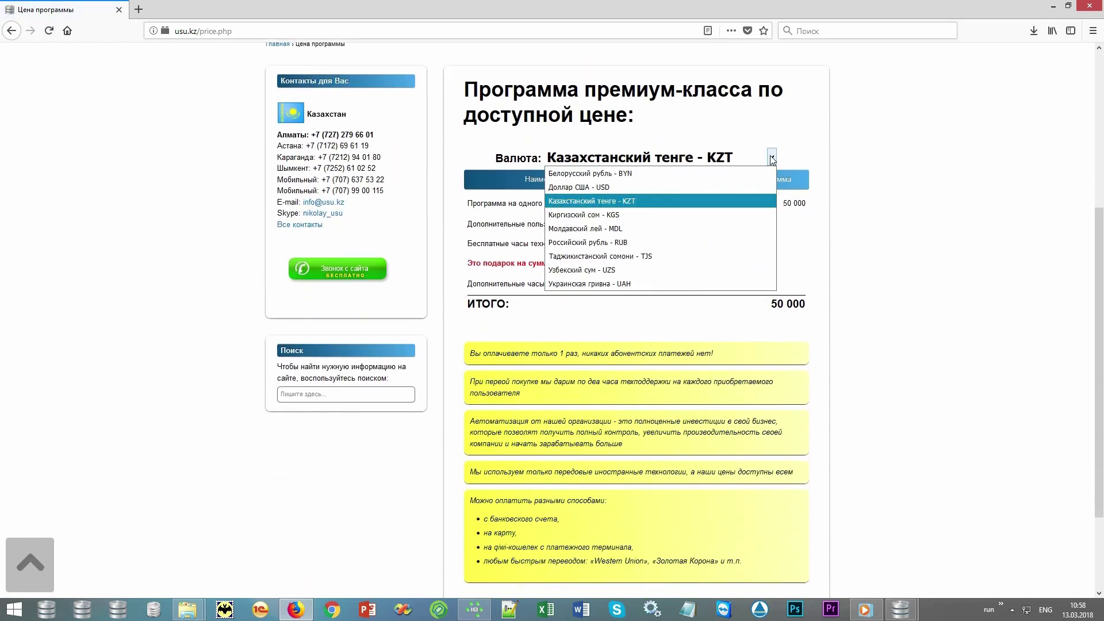
left_click(736, 242)
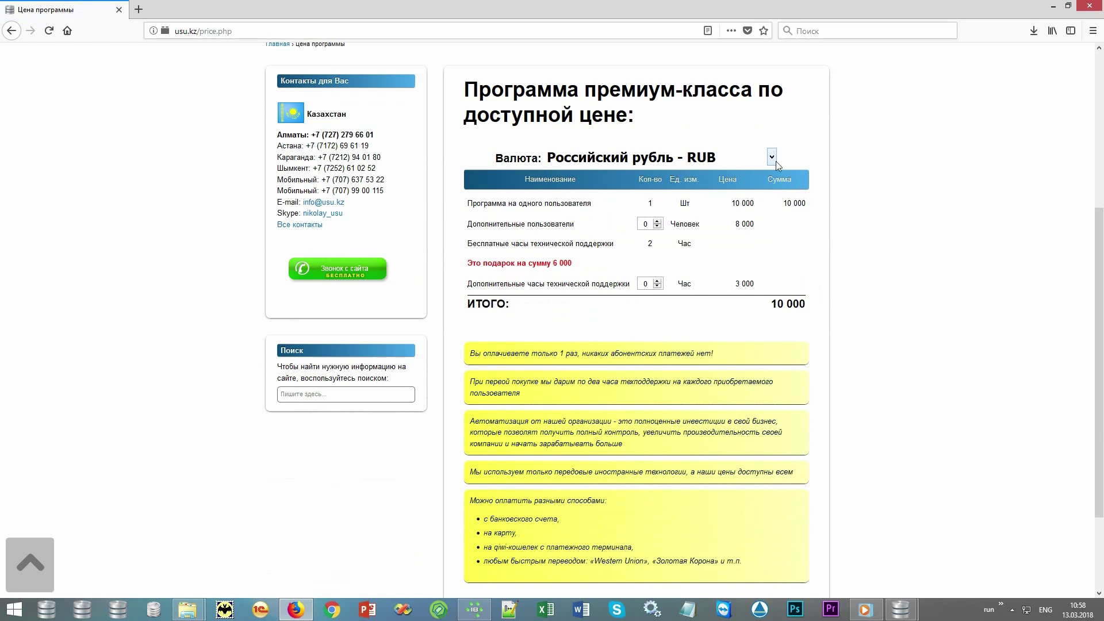
- View the program prices in Украинская гривна - UAH and Доллар США - USD, and briefly highlight the premium-class heading
left_click(774, 159)
left_click(682, 281)
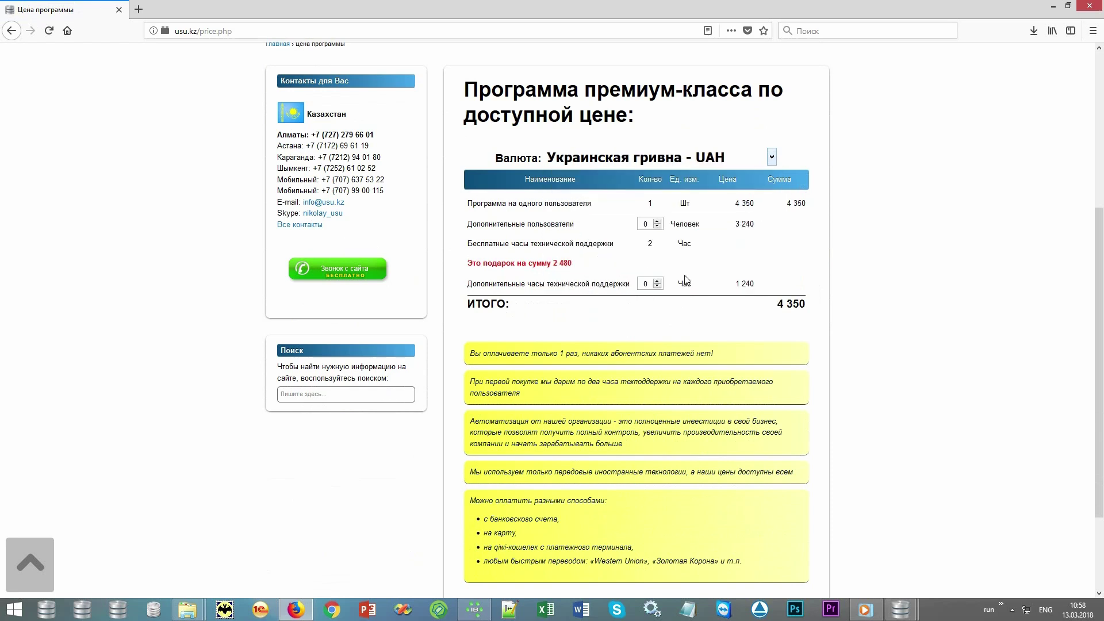
left_click(772, 157)
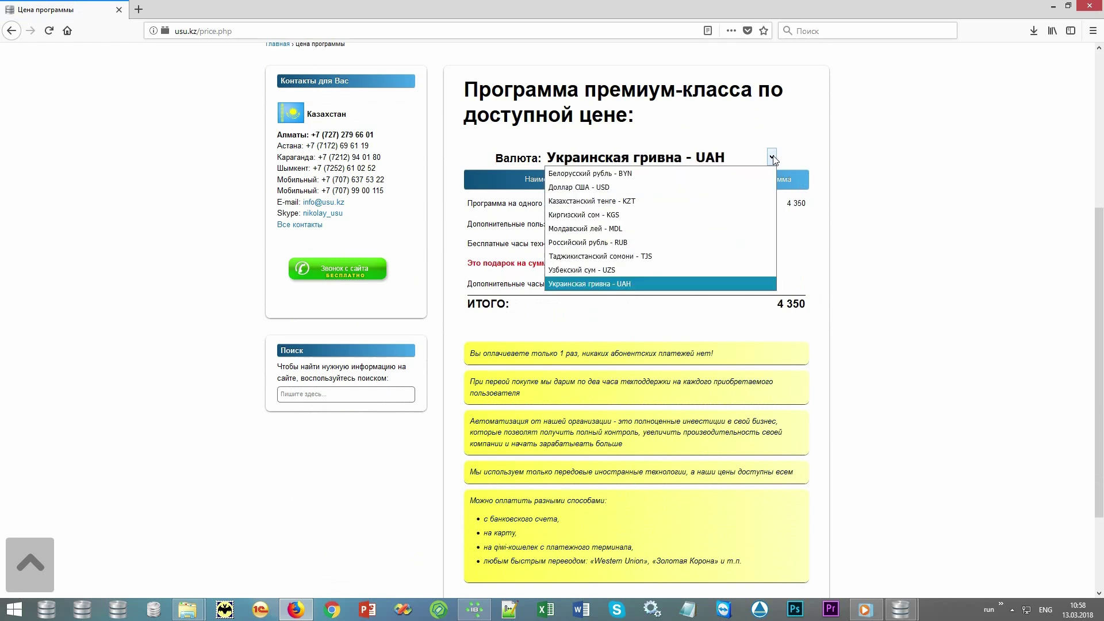
left_click(730, 187)
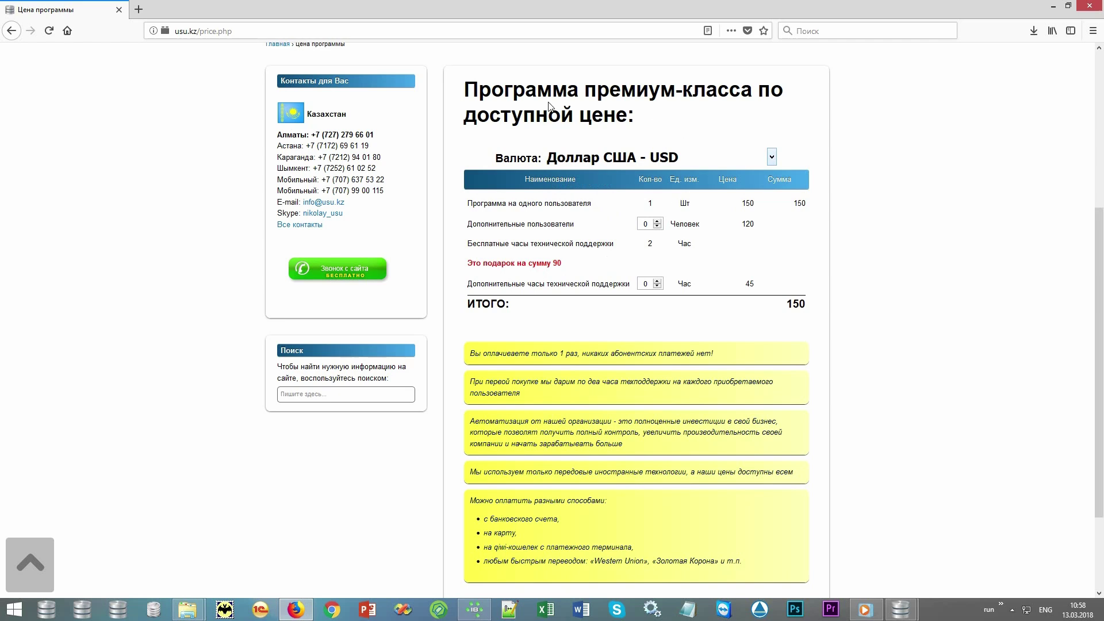
left_click_drag(724, 91, 756, 91)
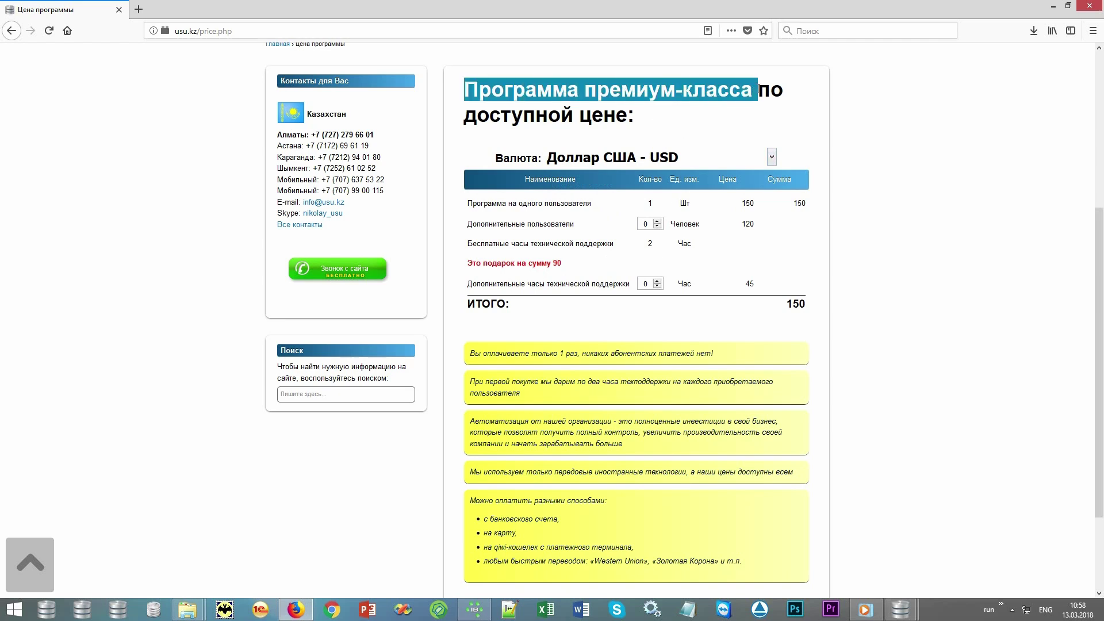
left_click(712, 117)
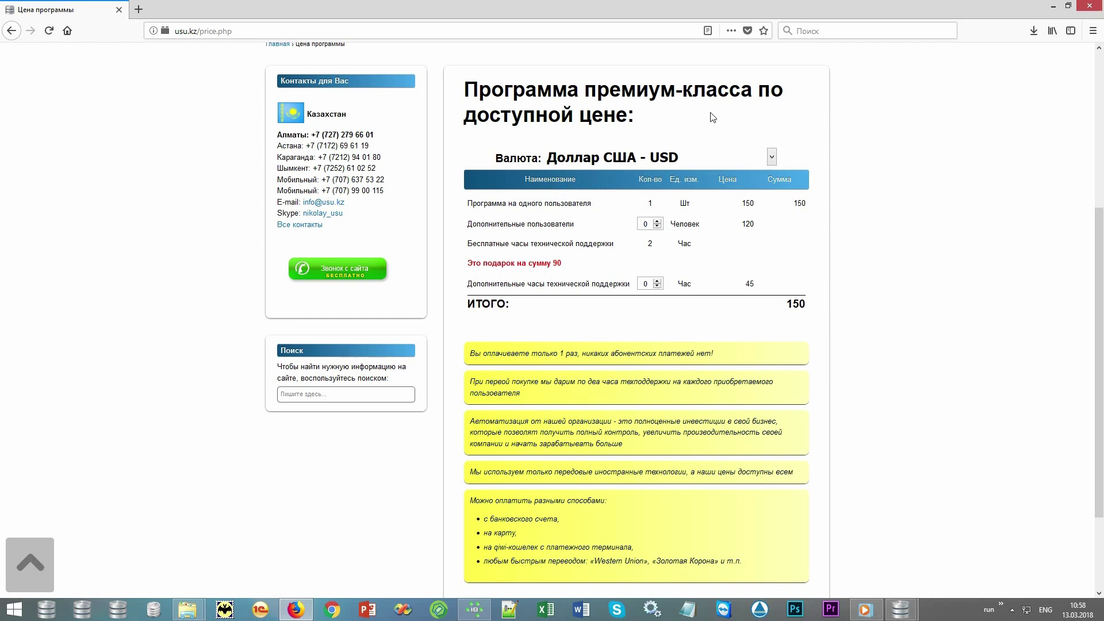
- Open the website's Контакты page and examine the company's contact details for each country
scroll(712, 118, "up", 5)
left_click(791, 291)
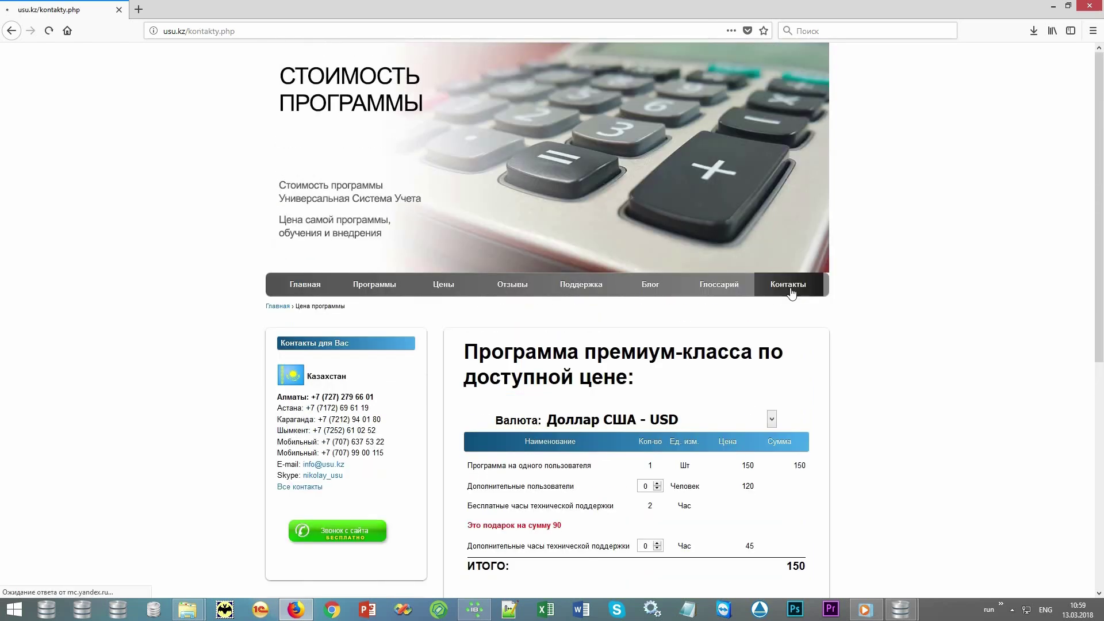
scroll(922, 343, "down", 6)
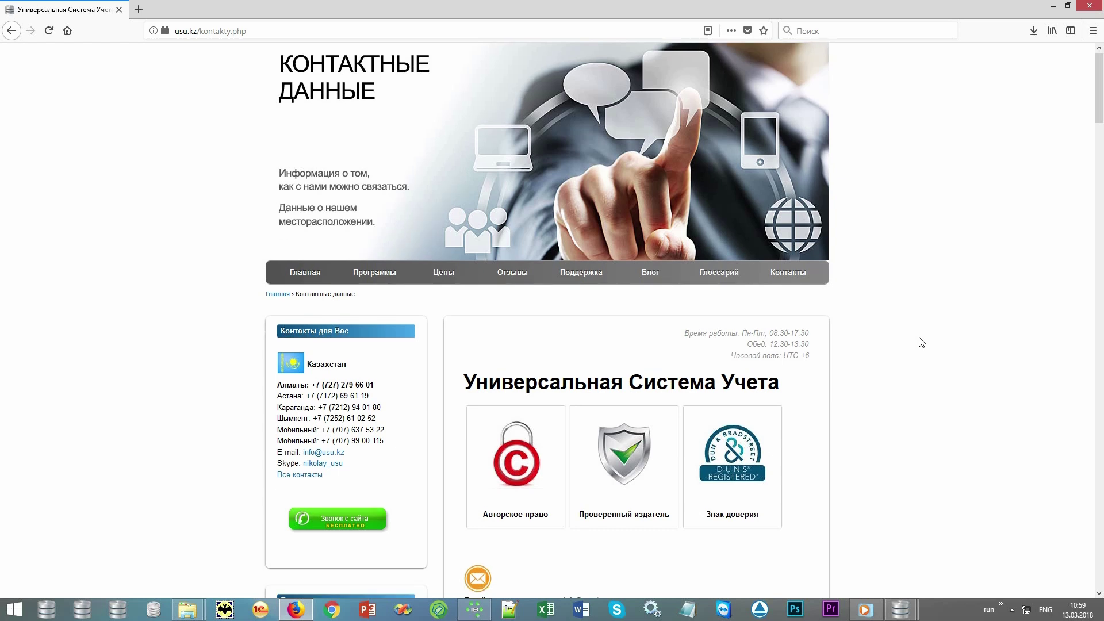
scroll(915, 336, "down", 4)
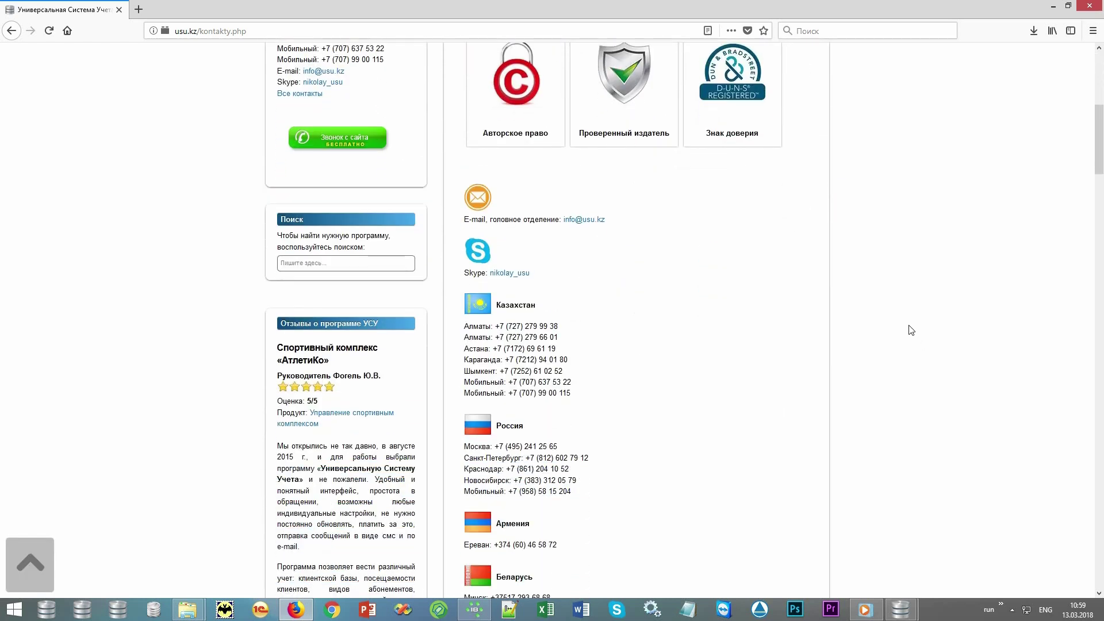
scroll(912, 330, "down", 5)
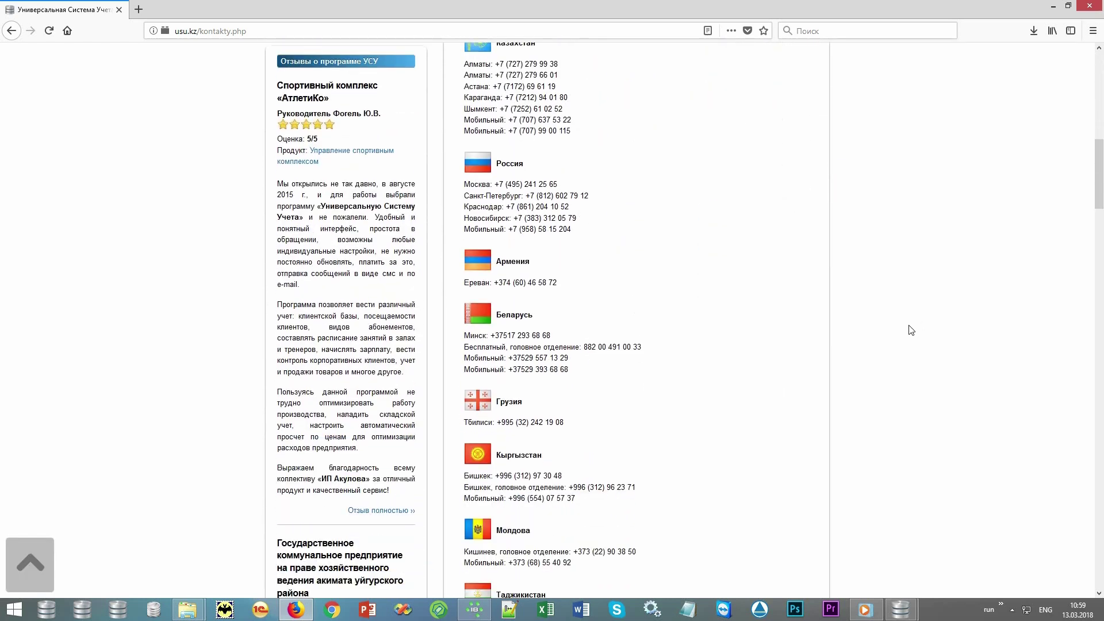
scroll(909, 328, "down", 1)
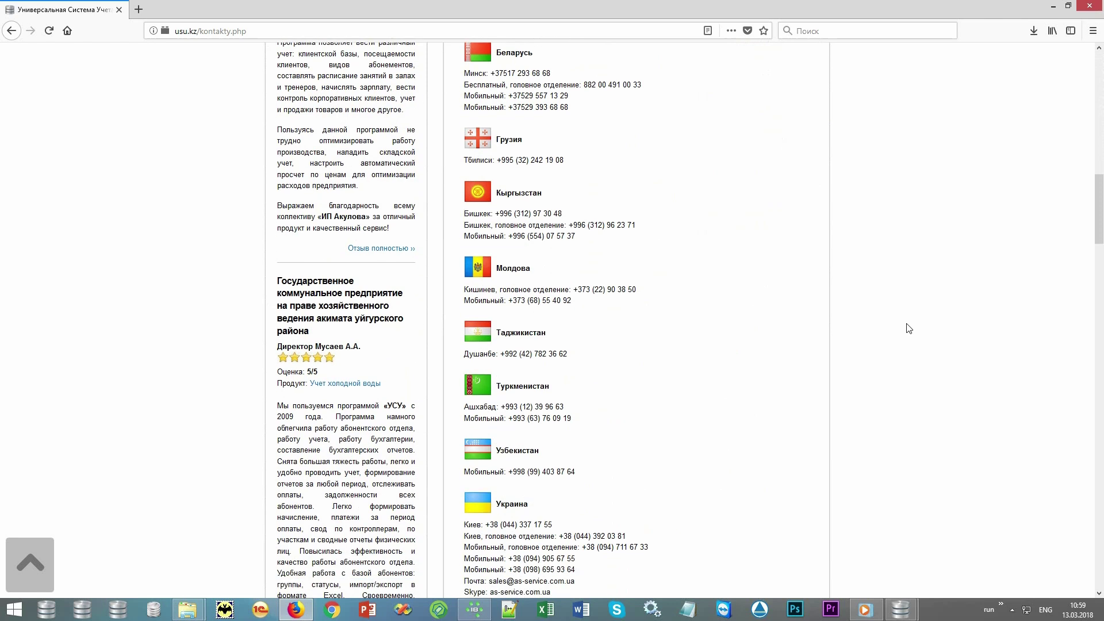
scroll(909, 328, "up", 4)
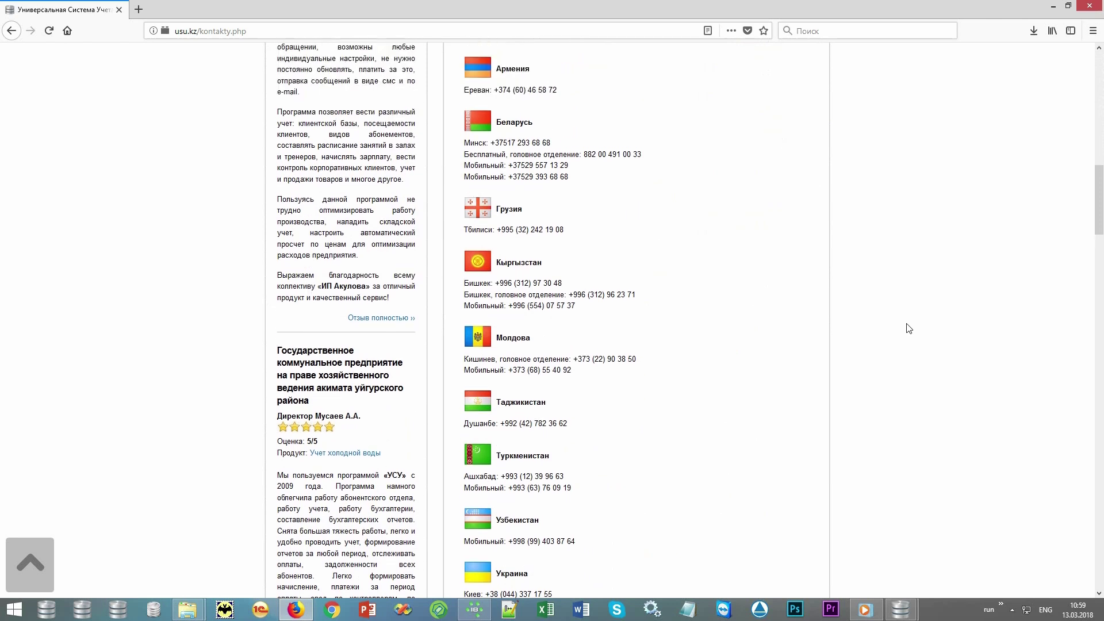
scroll(909, 328, "up", 7)
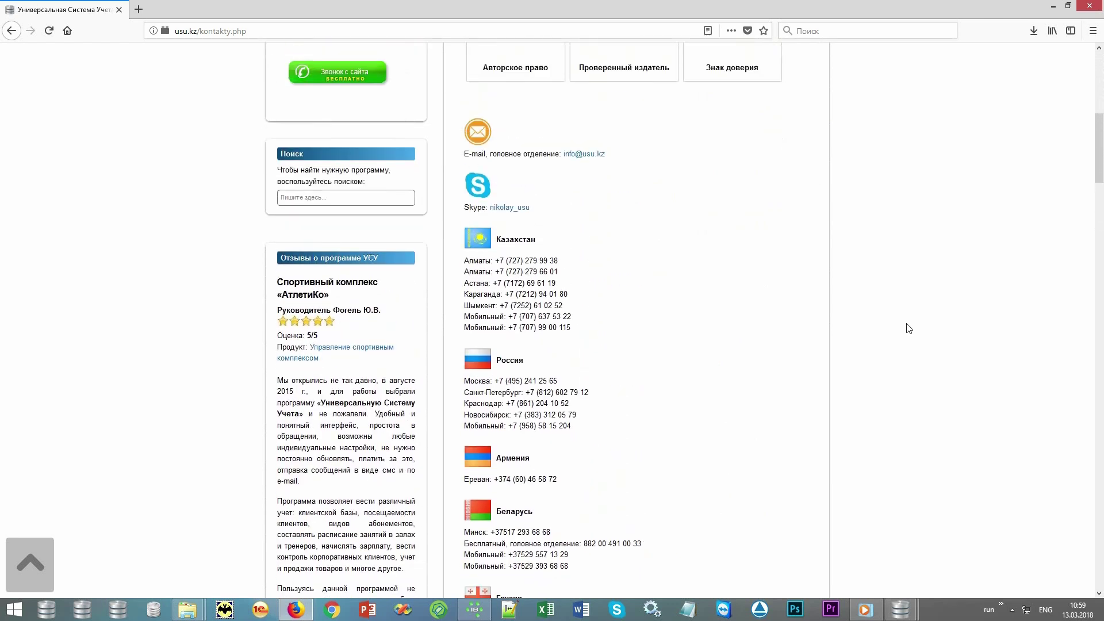